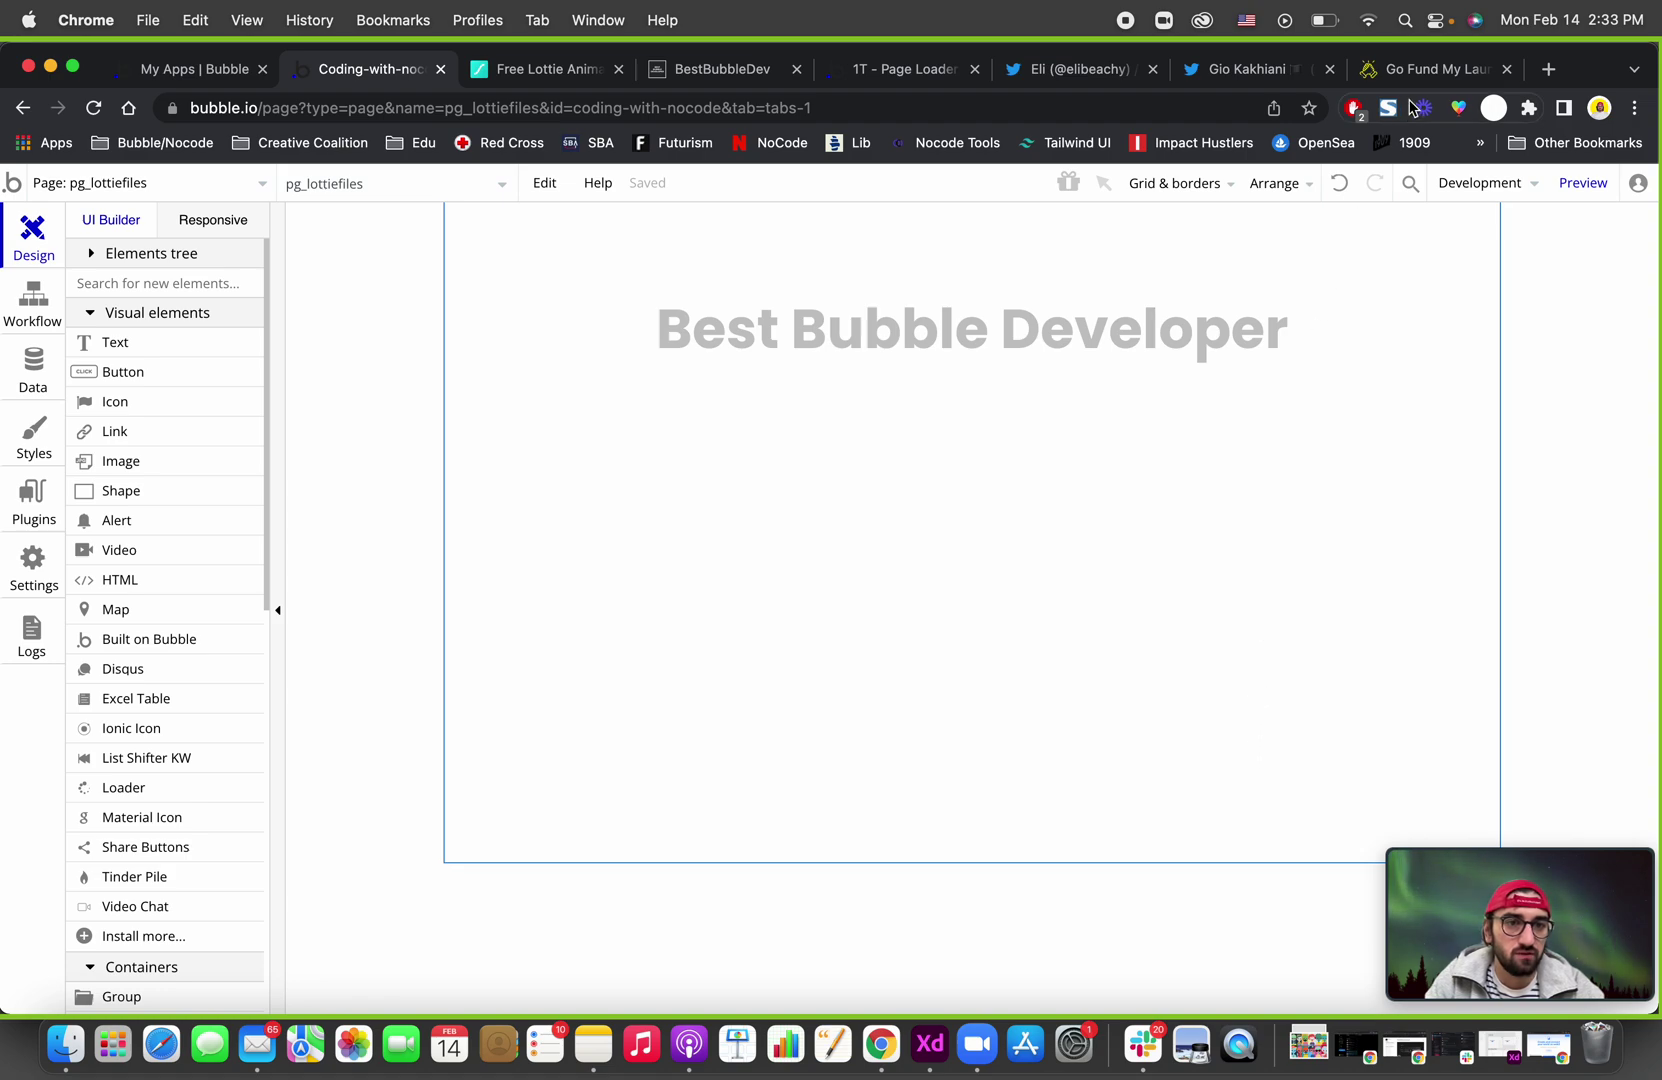
# Look at an example site that uses a Lottie animation, then return to the Bubble editor.
pyautogui.click(1419, 68)
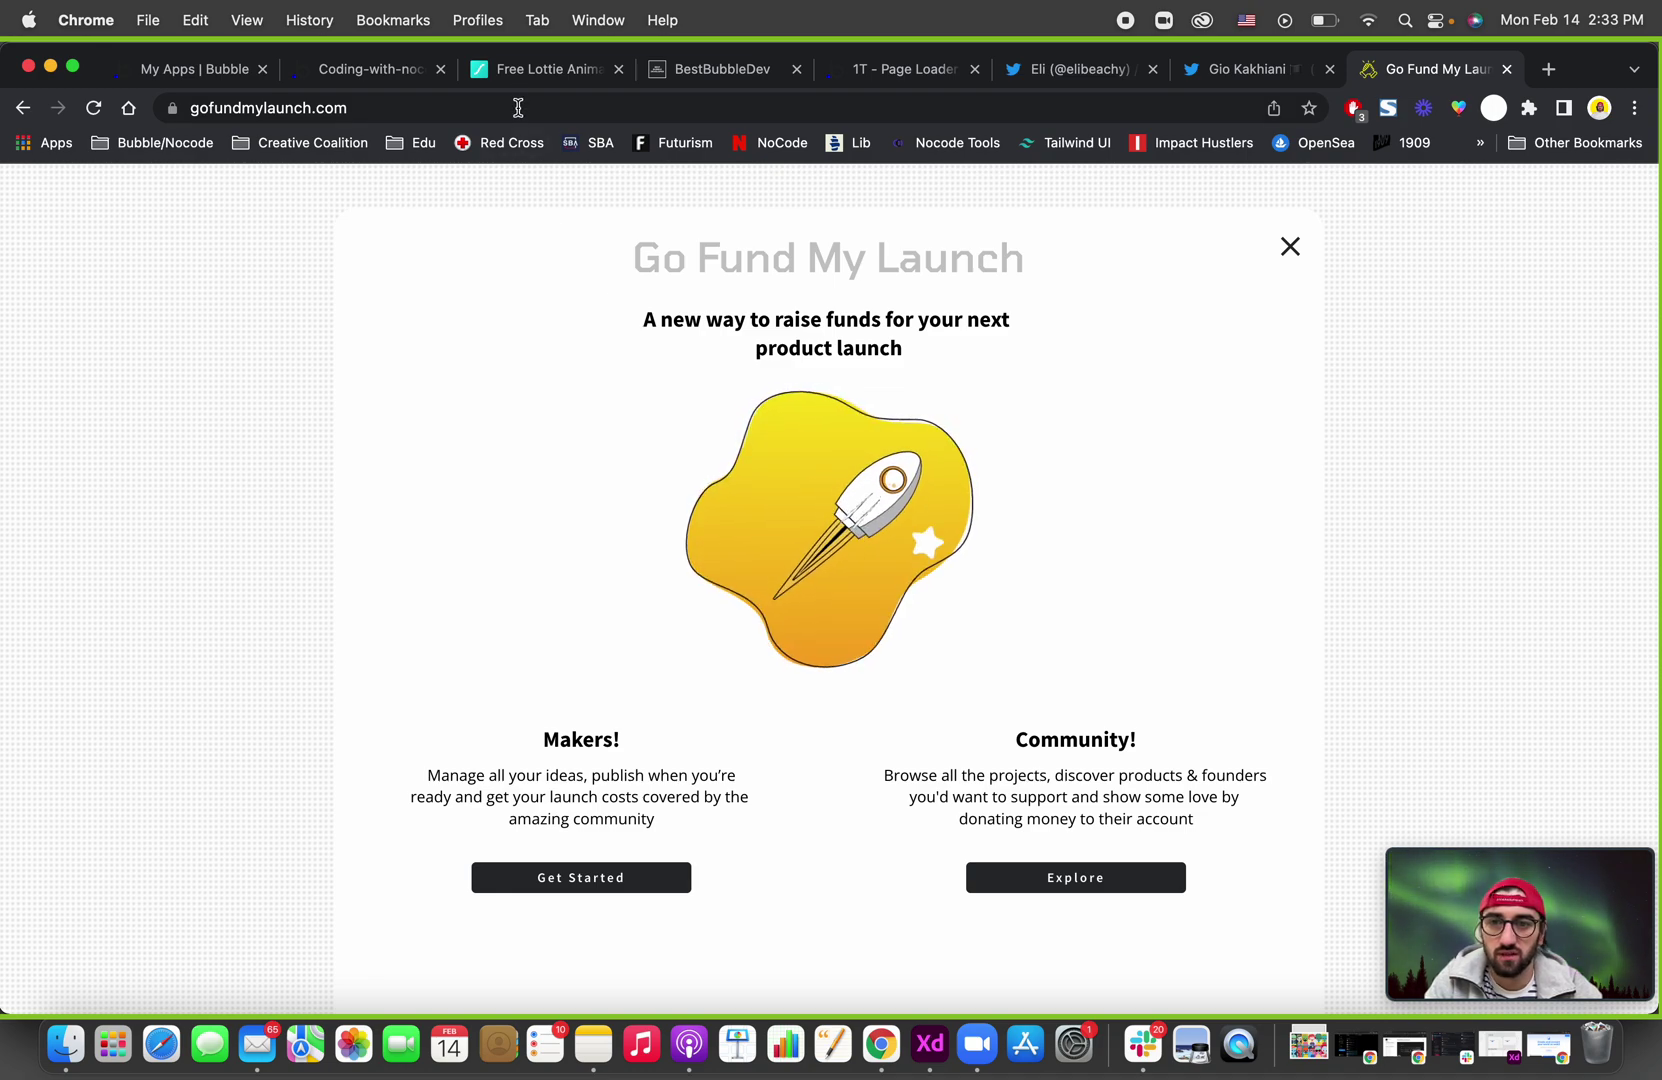
pyautogui.click(507, 79)
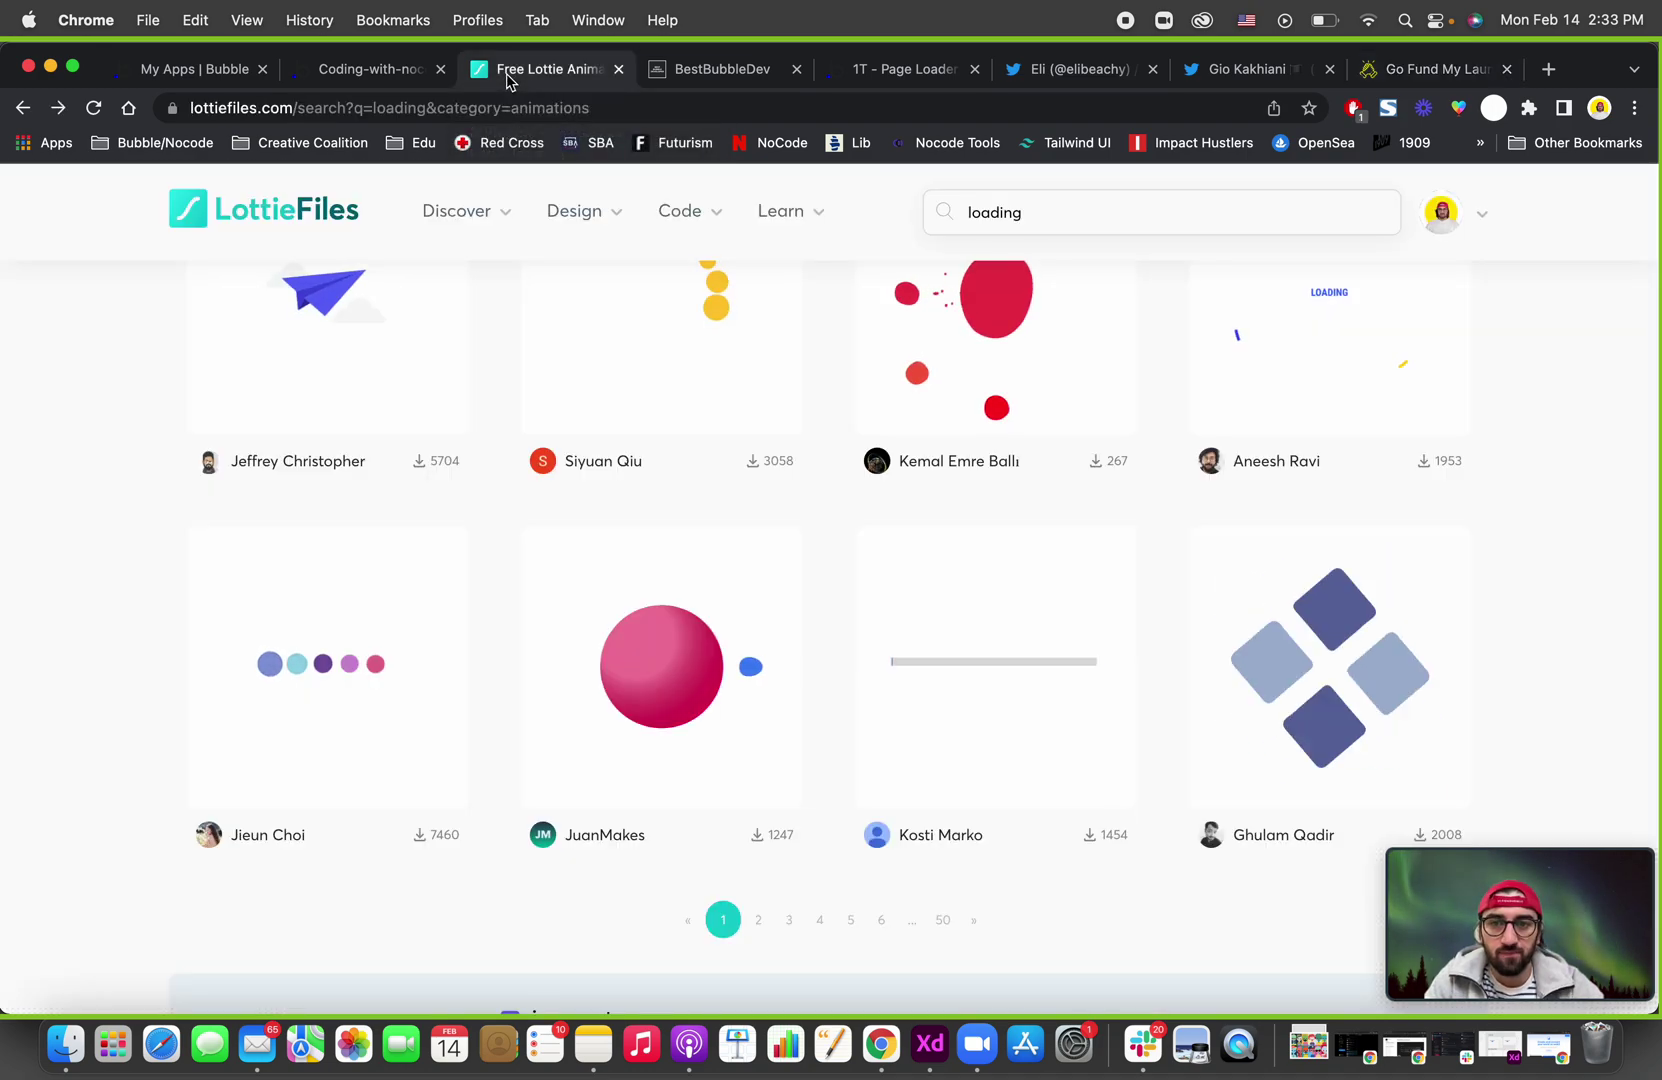
pyautogui.click(370, 72)
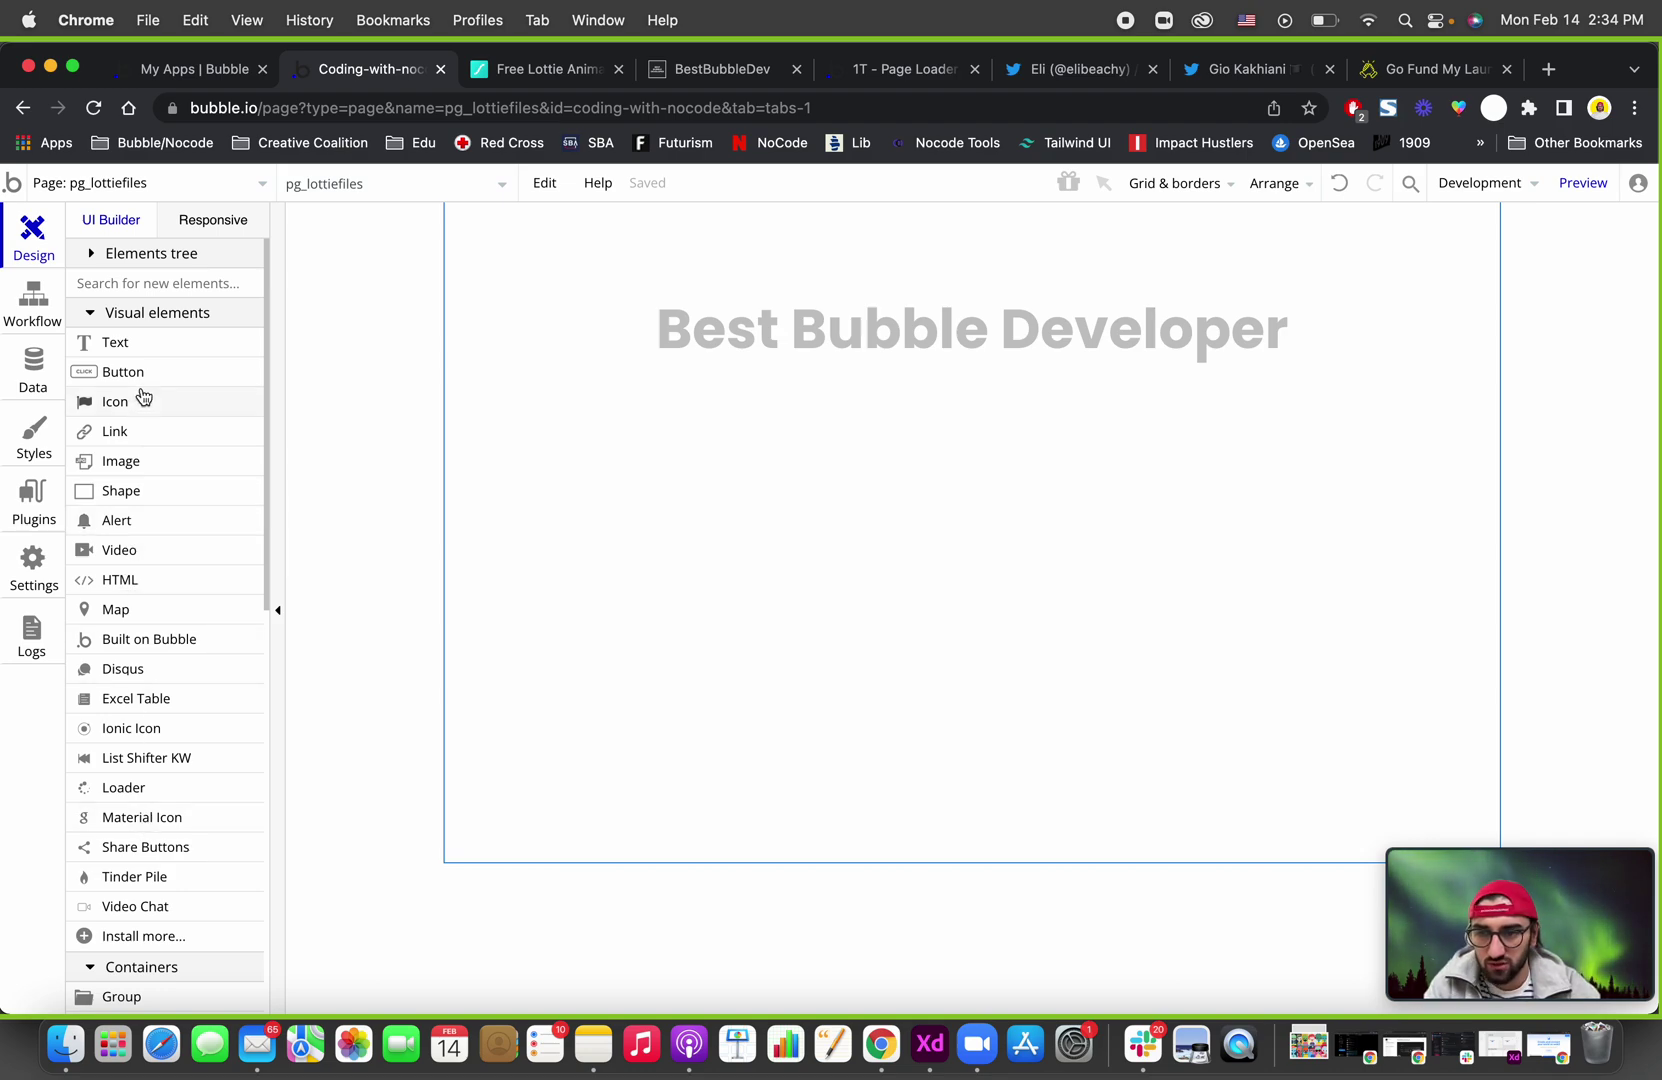
# Draw an HTML element on the canvas below the Best Bubble Developer heading.
pyautogui.click(119, 581)
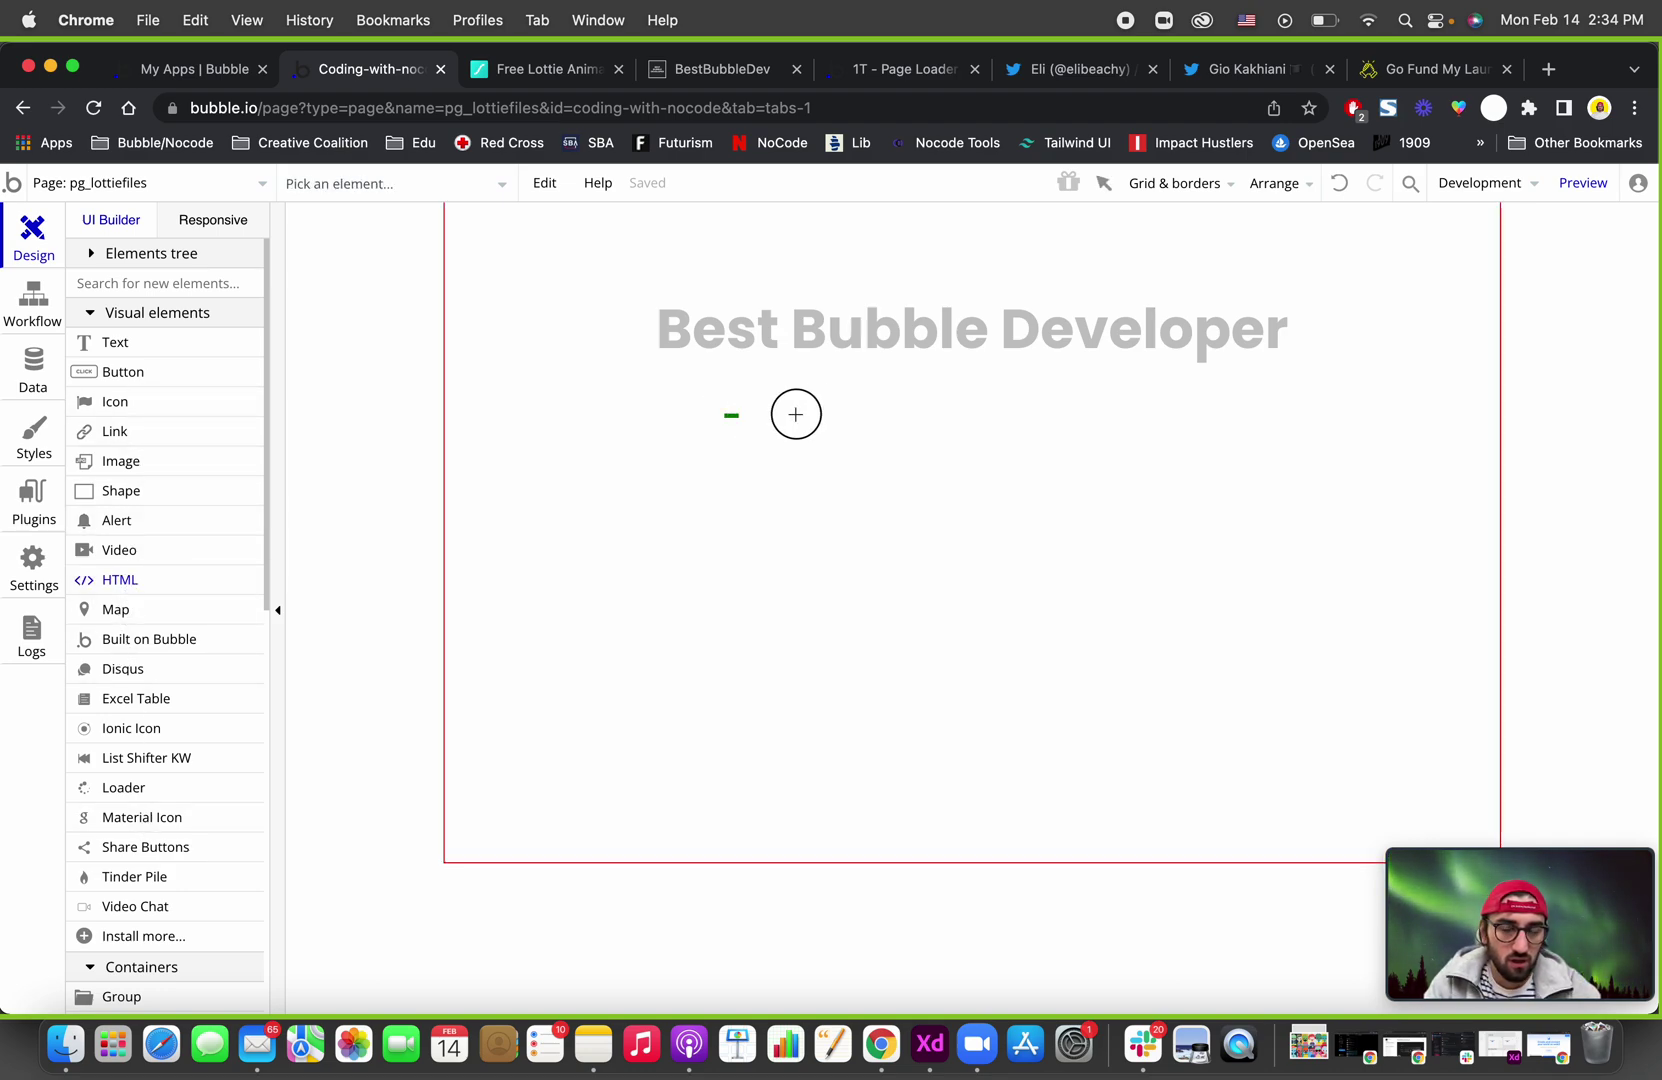
pyautogui.moveTo(796, 415); pyautogui.dragTo(1273, 716)
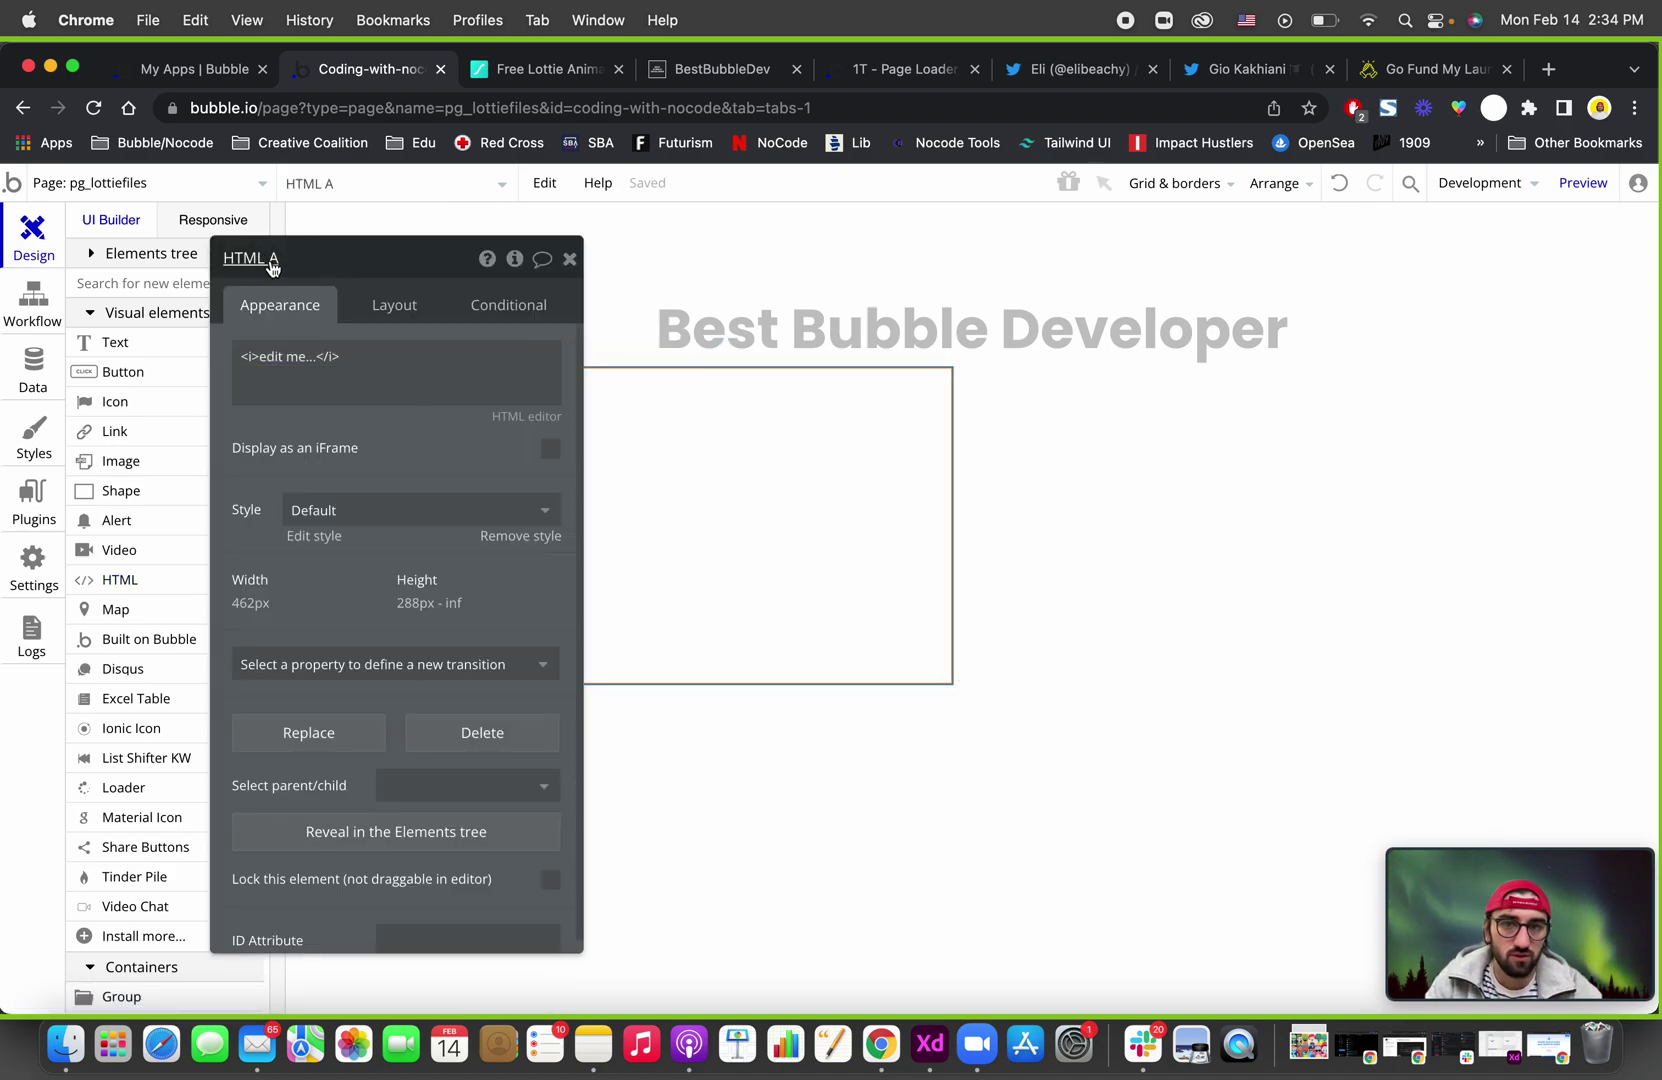
pyautogui.click(508, 69)
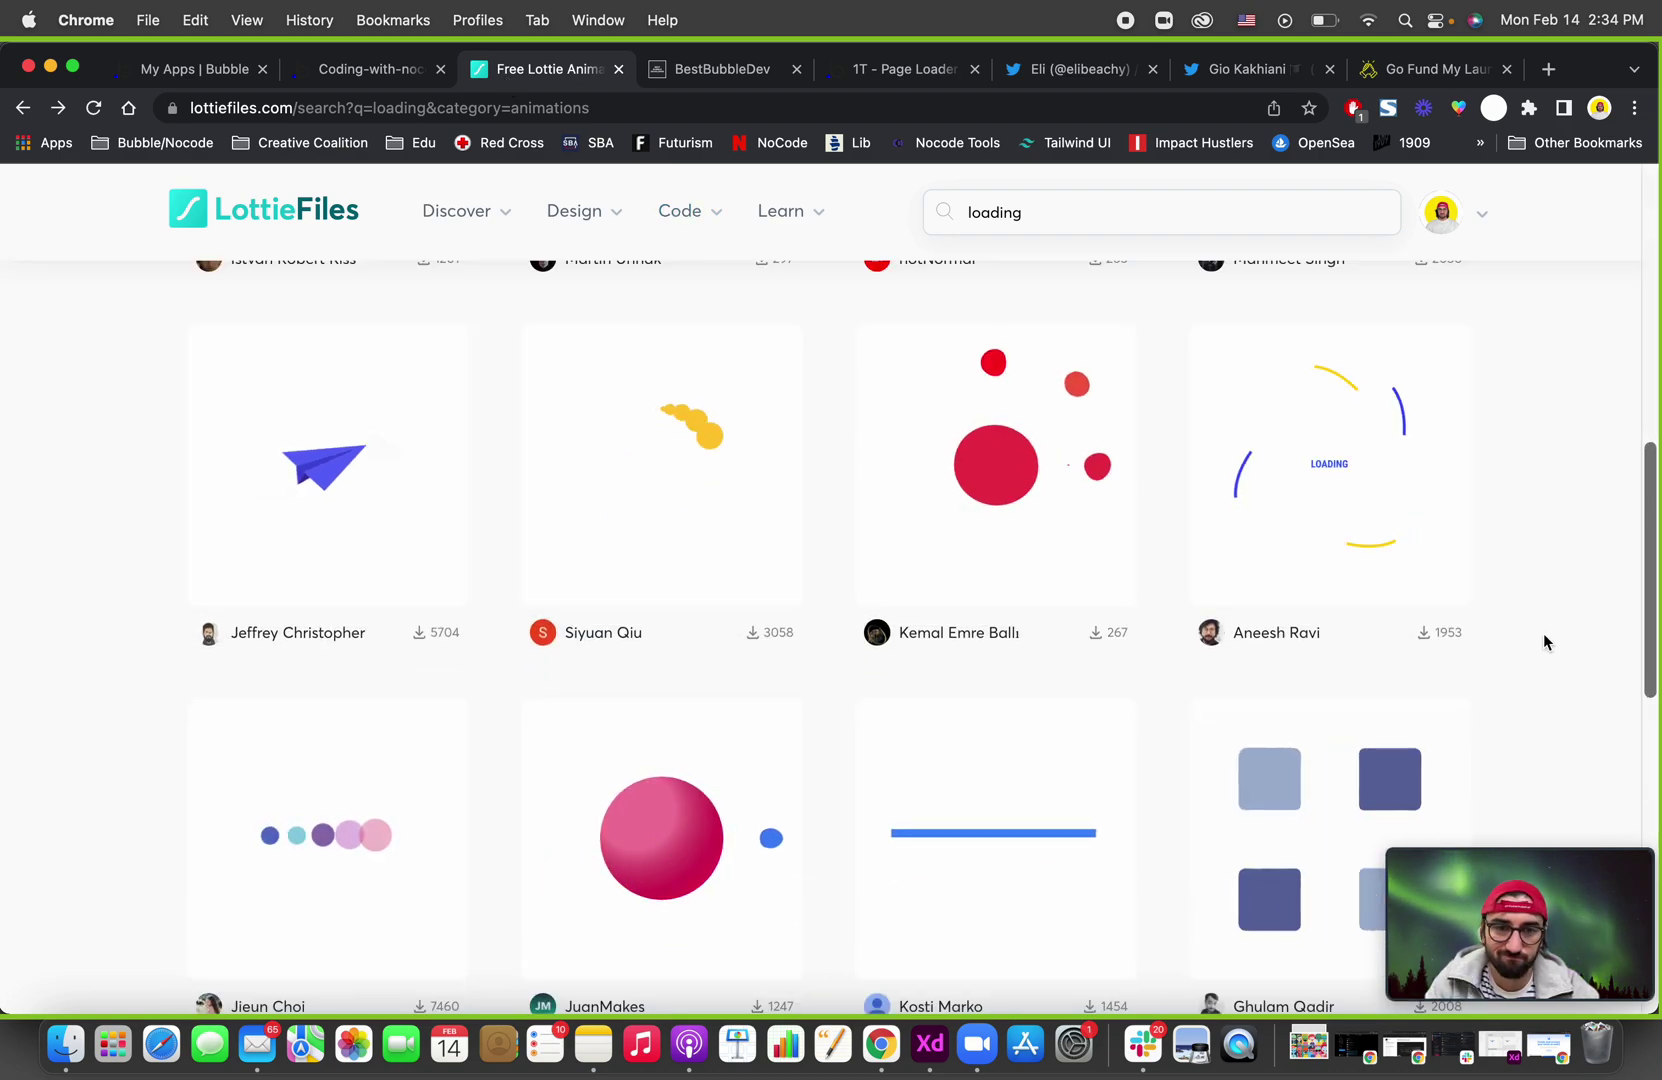
# Copy the Loading Bubbles Web Player embed code with Controls unchecked.
pyautogui.click(1019, 486)
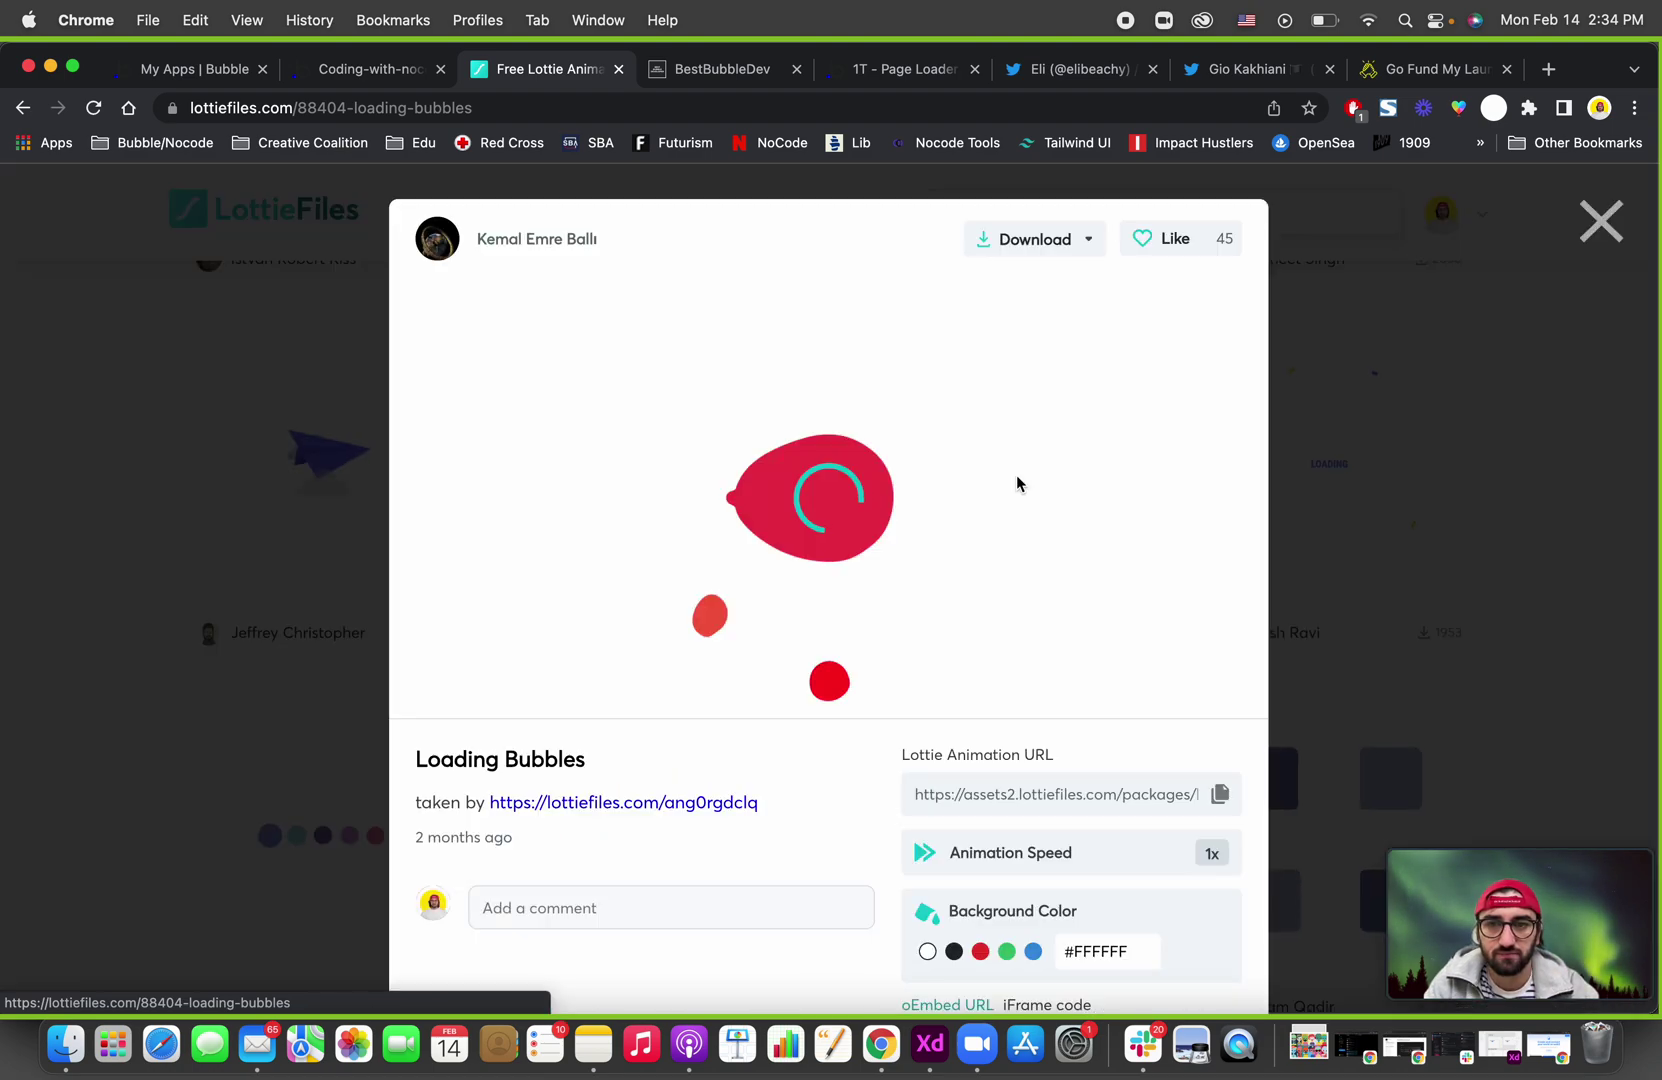
pyautogui.scroll(-5, 812, 640)
pyautogui.scroll(-2, 812, 640)
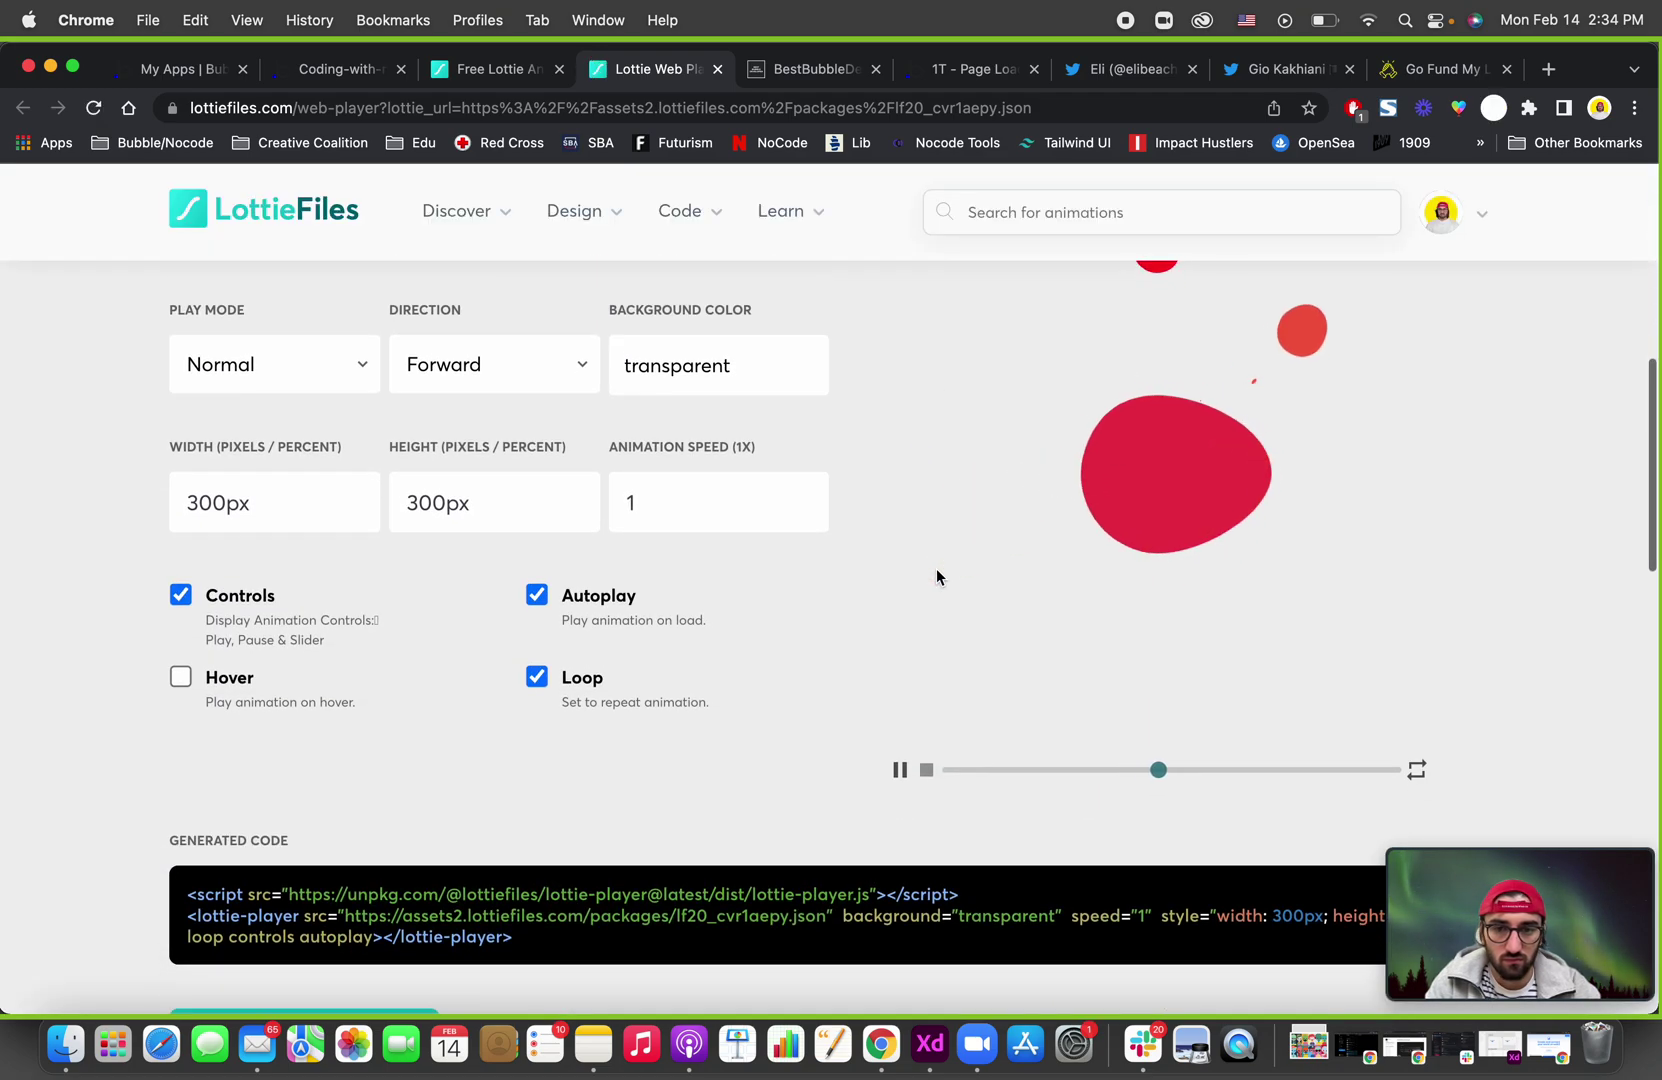
pyautogui.scroll(3, 936, 577)
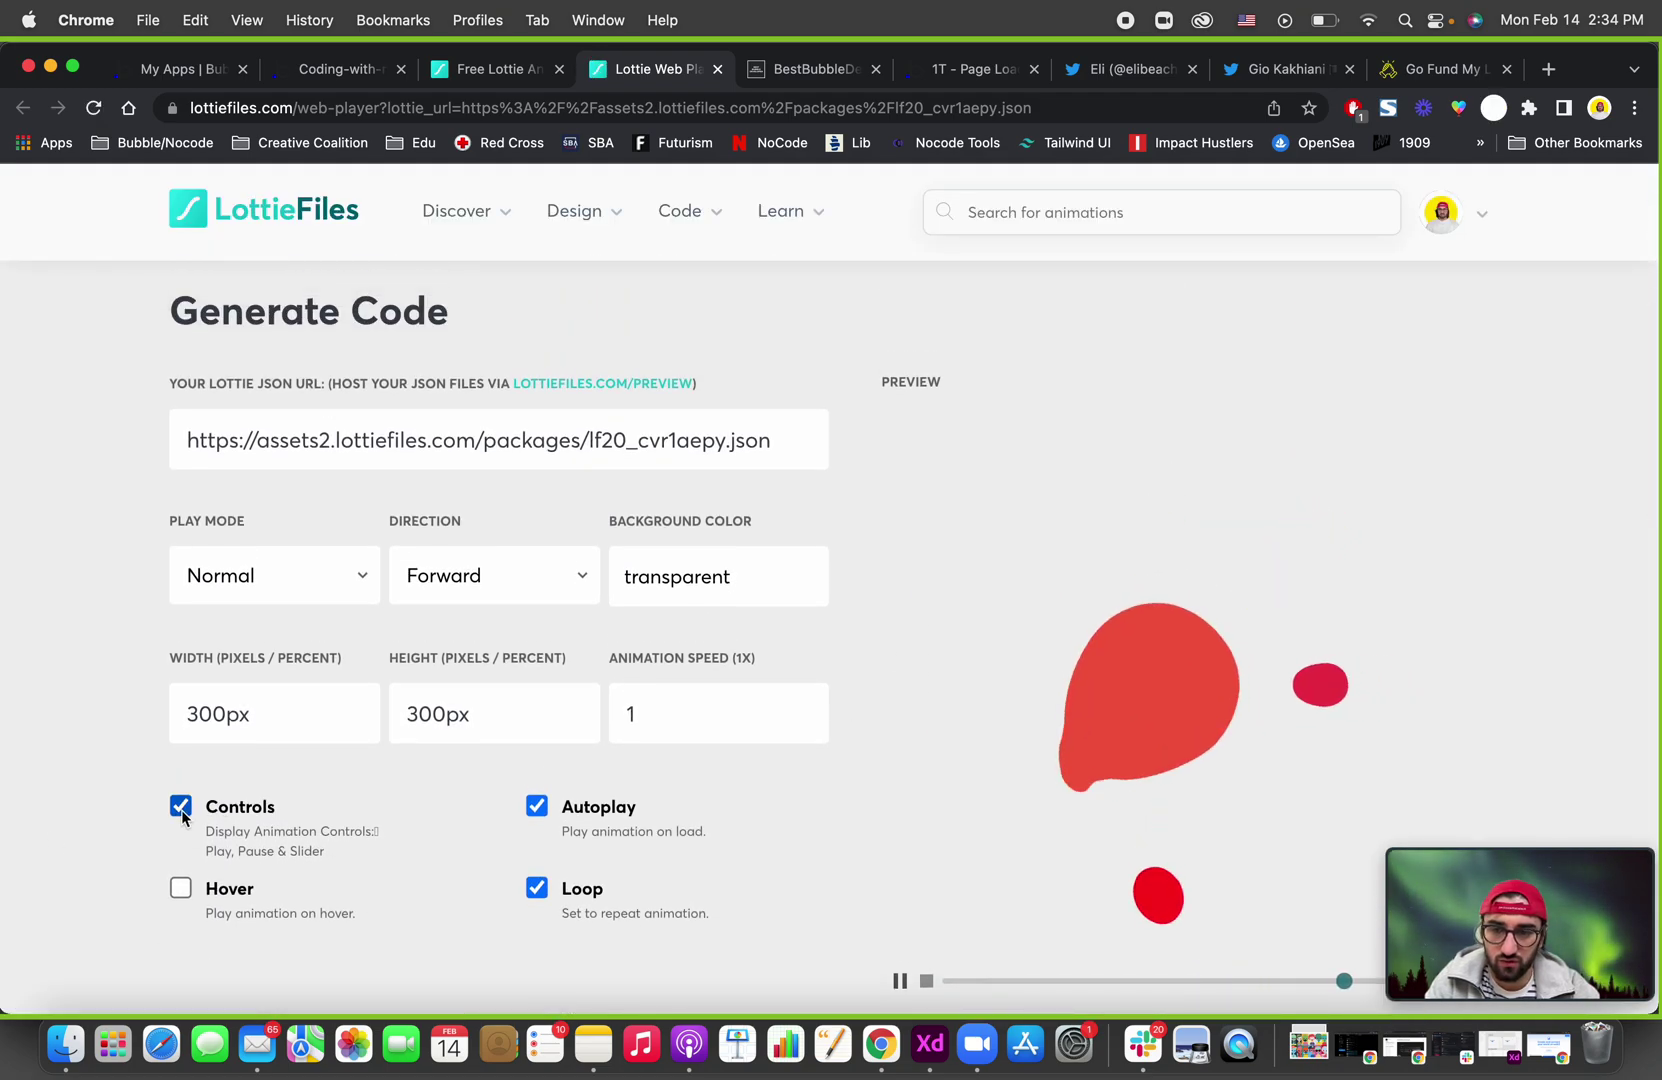
pyautogui.click(181, 808)
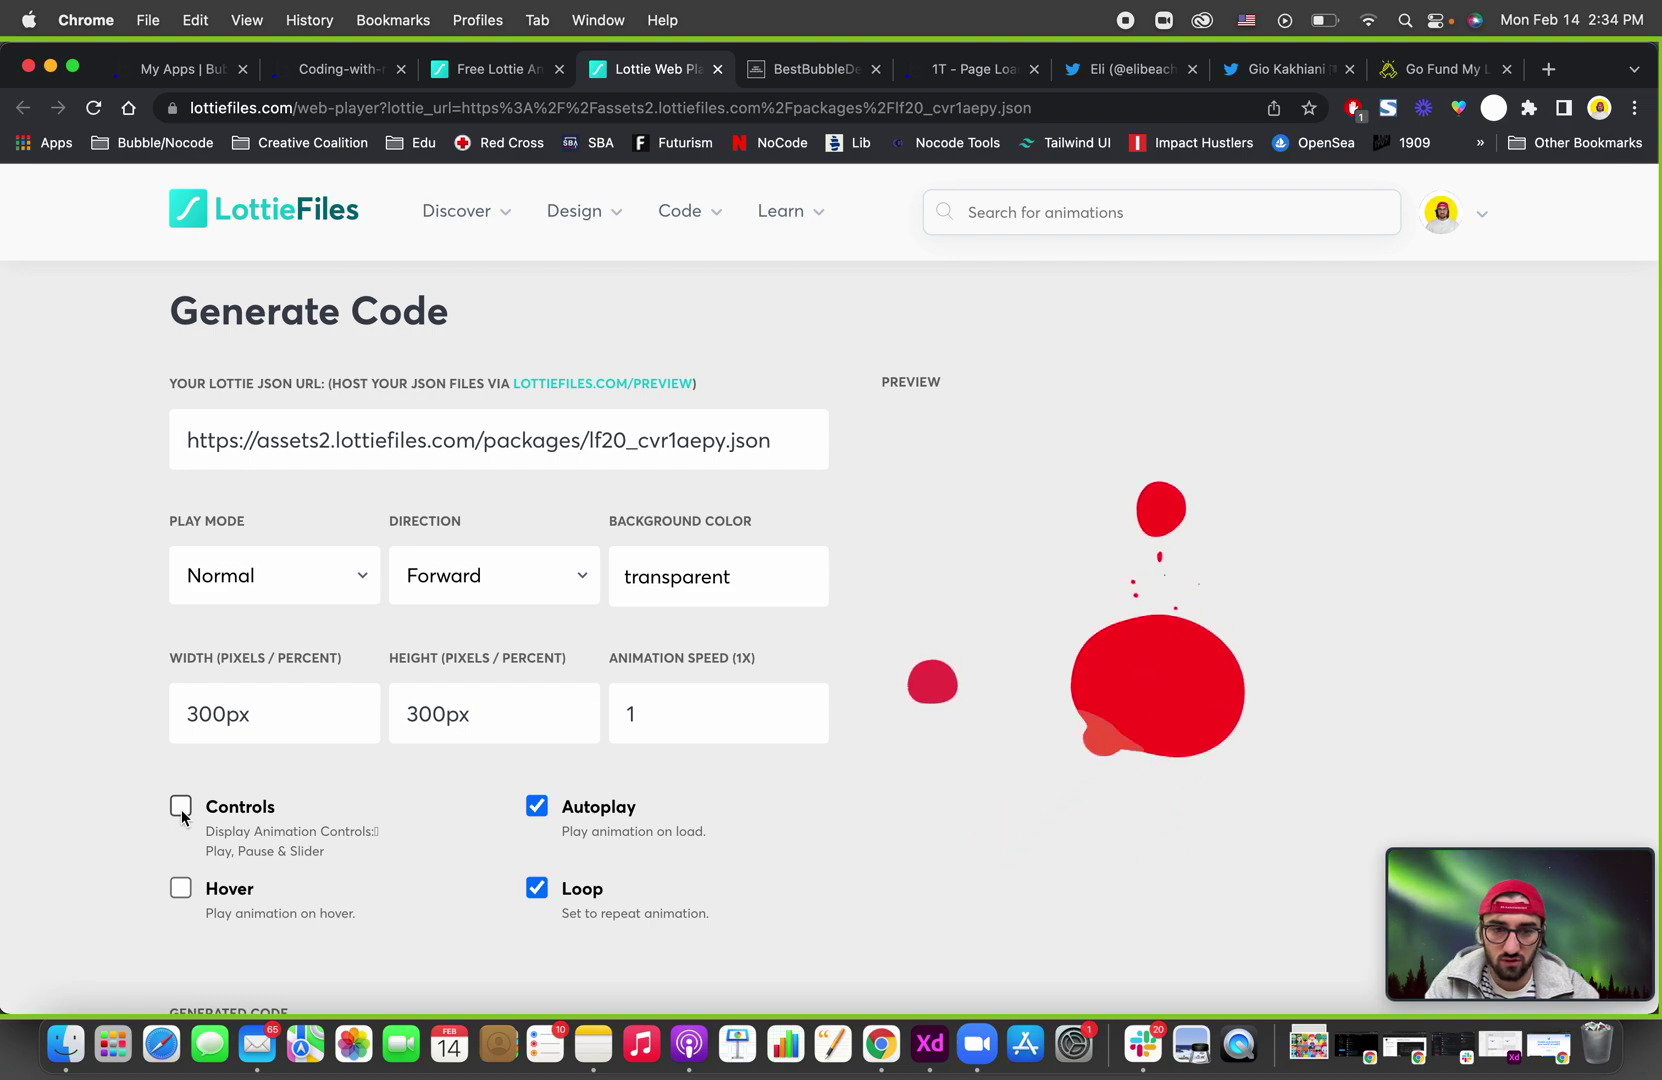
pyautogui.scroll(-3, 180, 813)
pyautogui.click(180, 604)
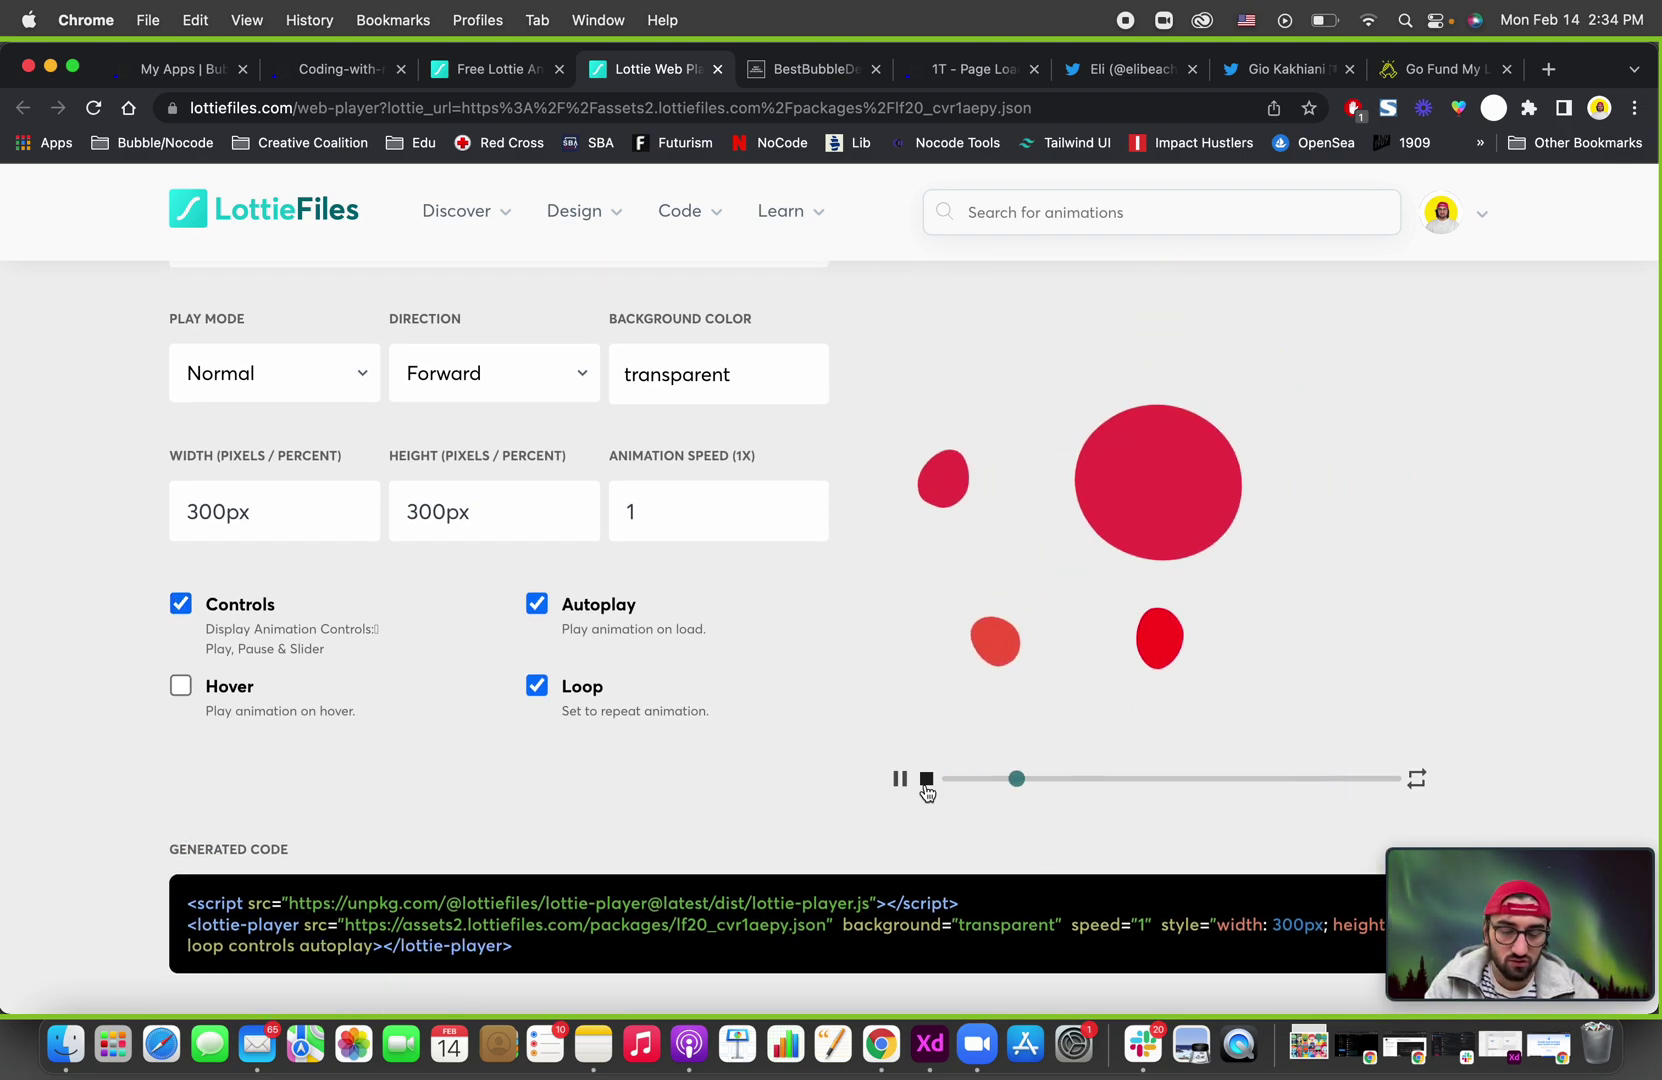
pyautogui.click(181, 604)
pyautogui.scroll(-2, 260, 754)
pyautogui.click(345, 903)
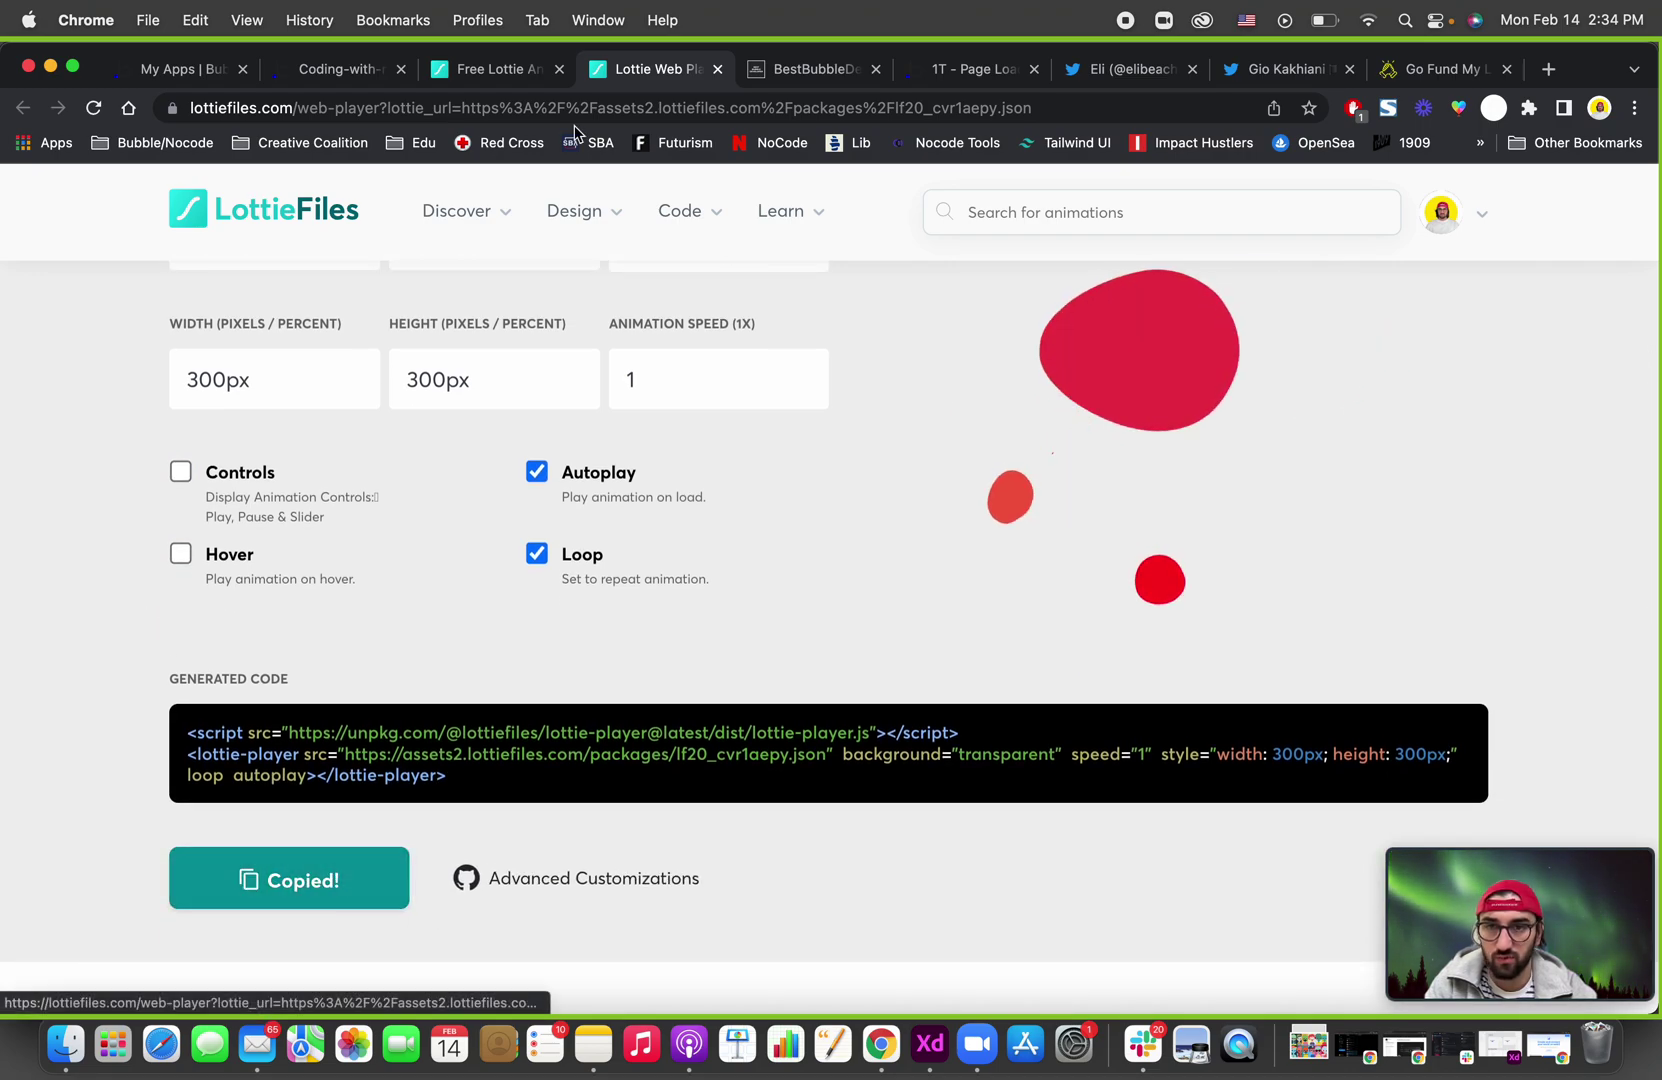
pyautogui.click(329, 67)
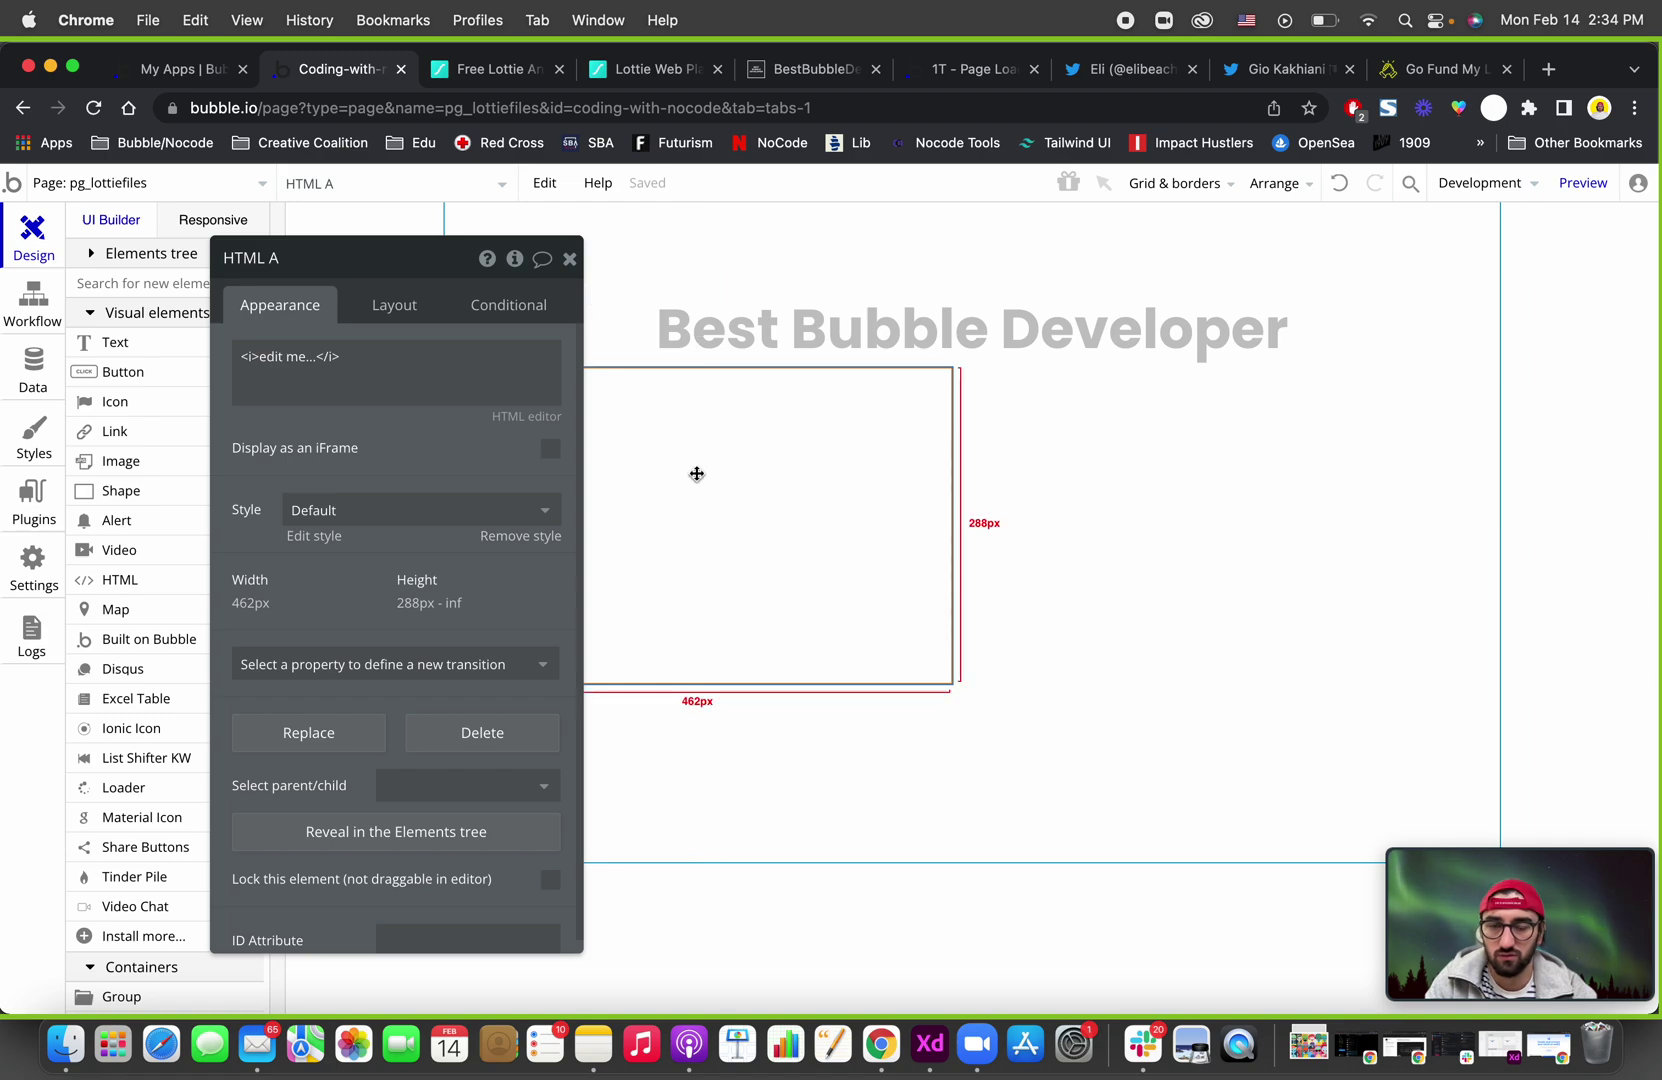
# Replace the HTML element's placeholder code with the Lottie embed code and preview the page.
pyautogui.click(393, 390)
pyautogui.press('super+a')
pyautogui.press('super+v')
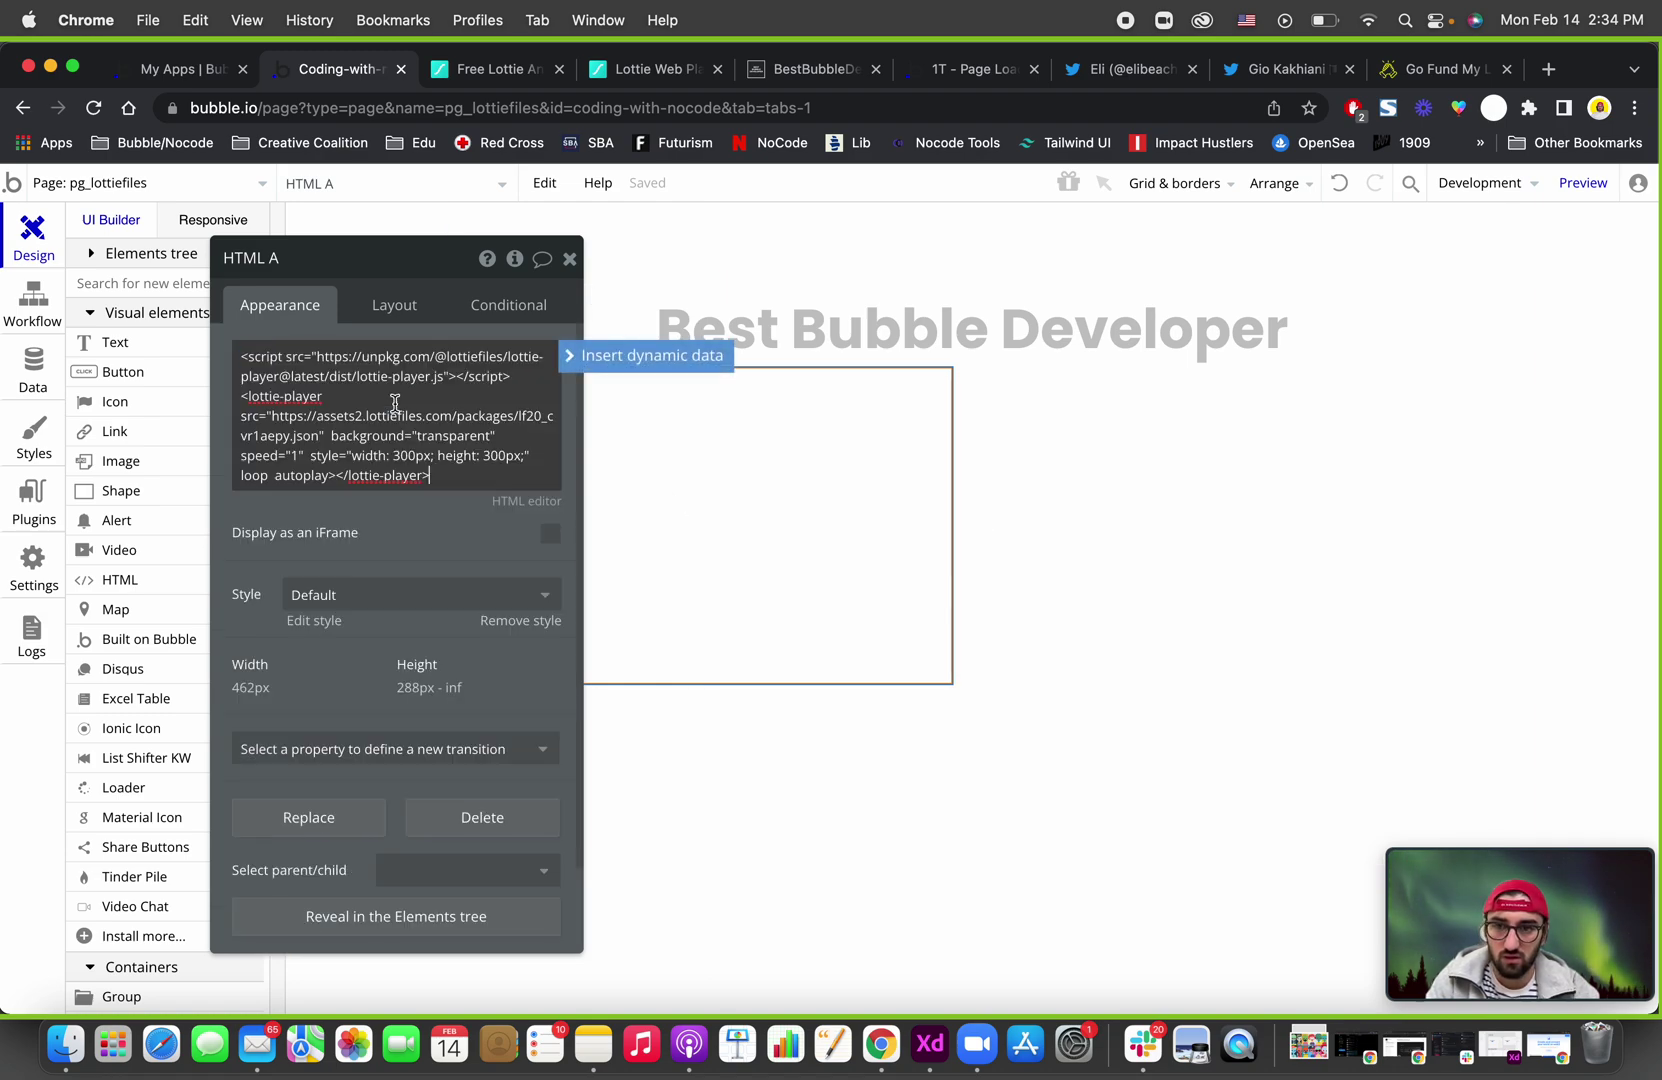
pyautogui.click(415, 516)
pyautogui.click(569, 259)
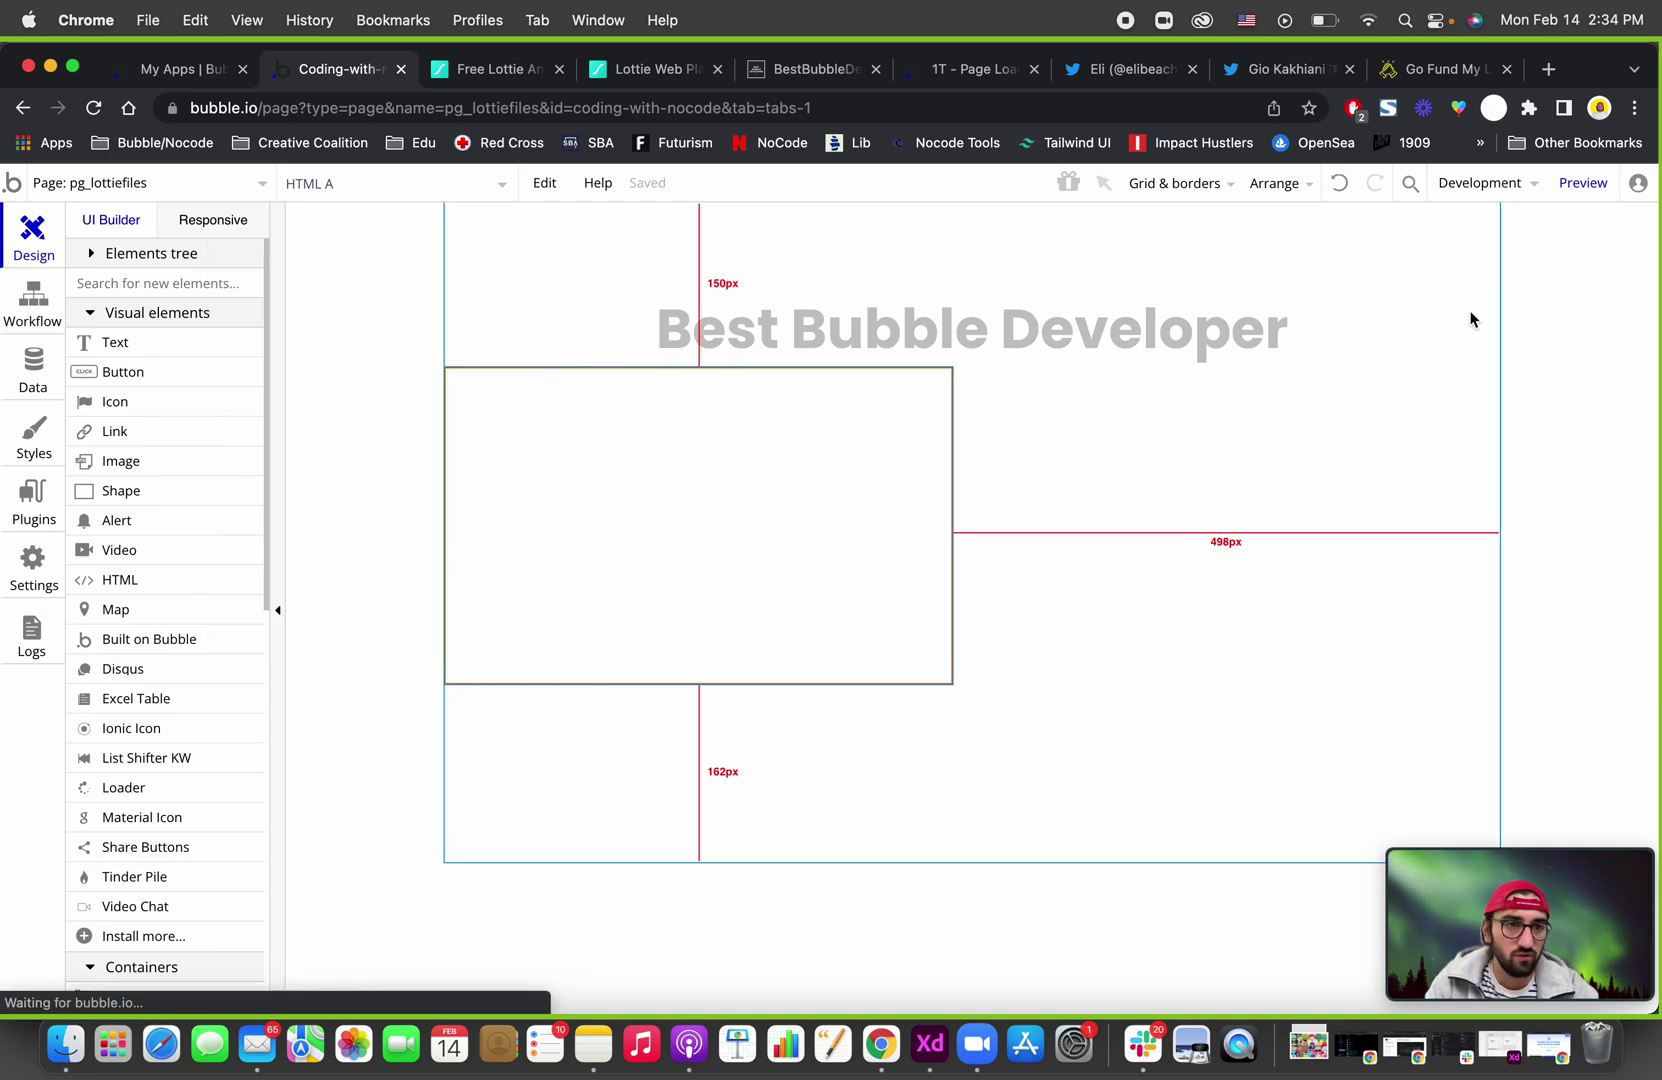
pyautogui.click(1582, 183)
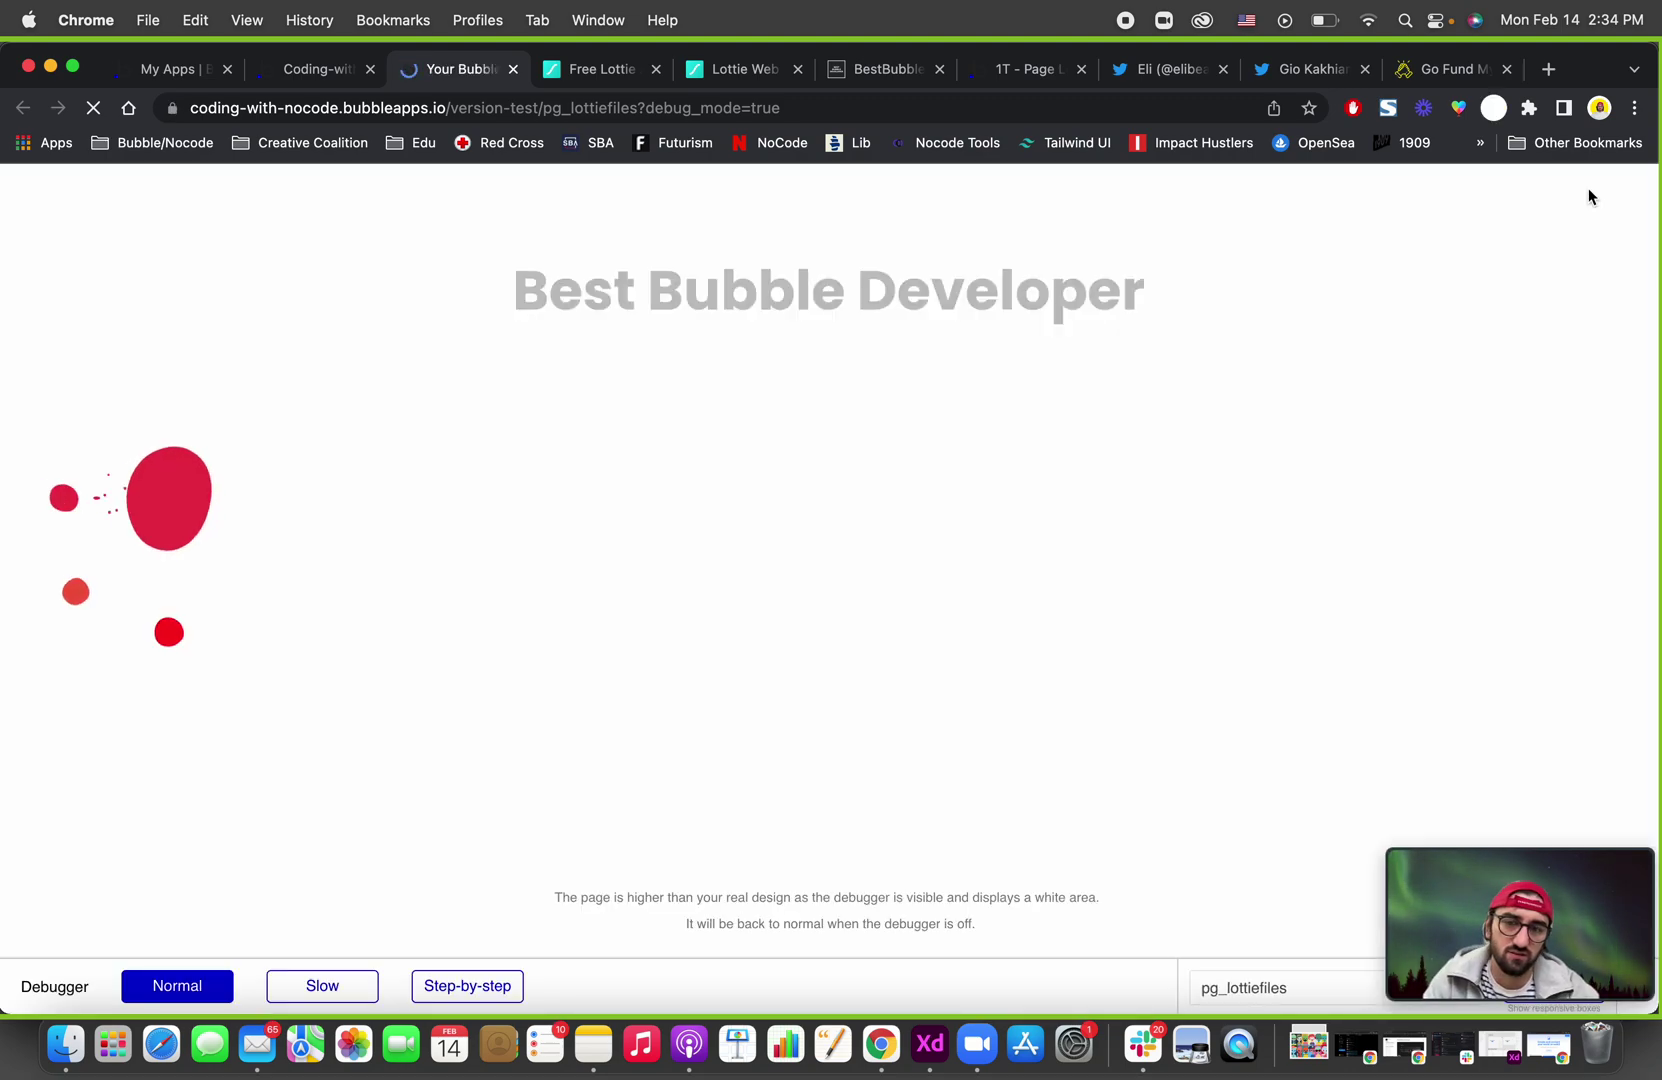
pyautogui.click(320, 69)
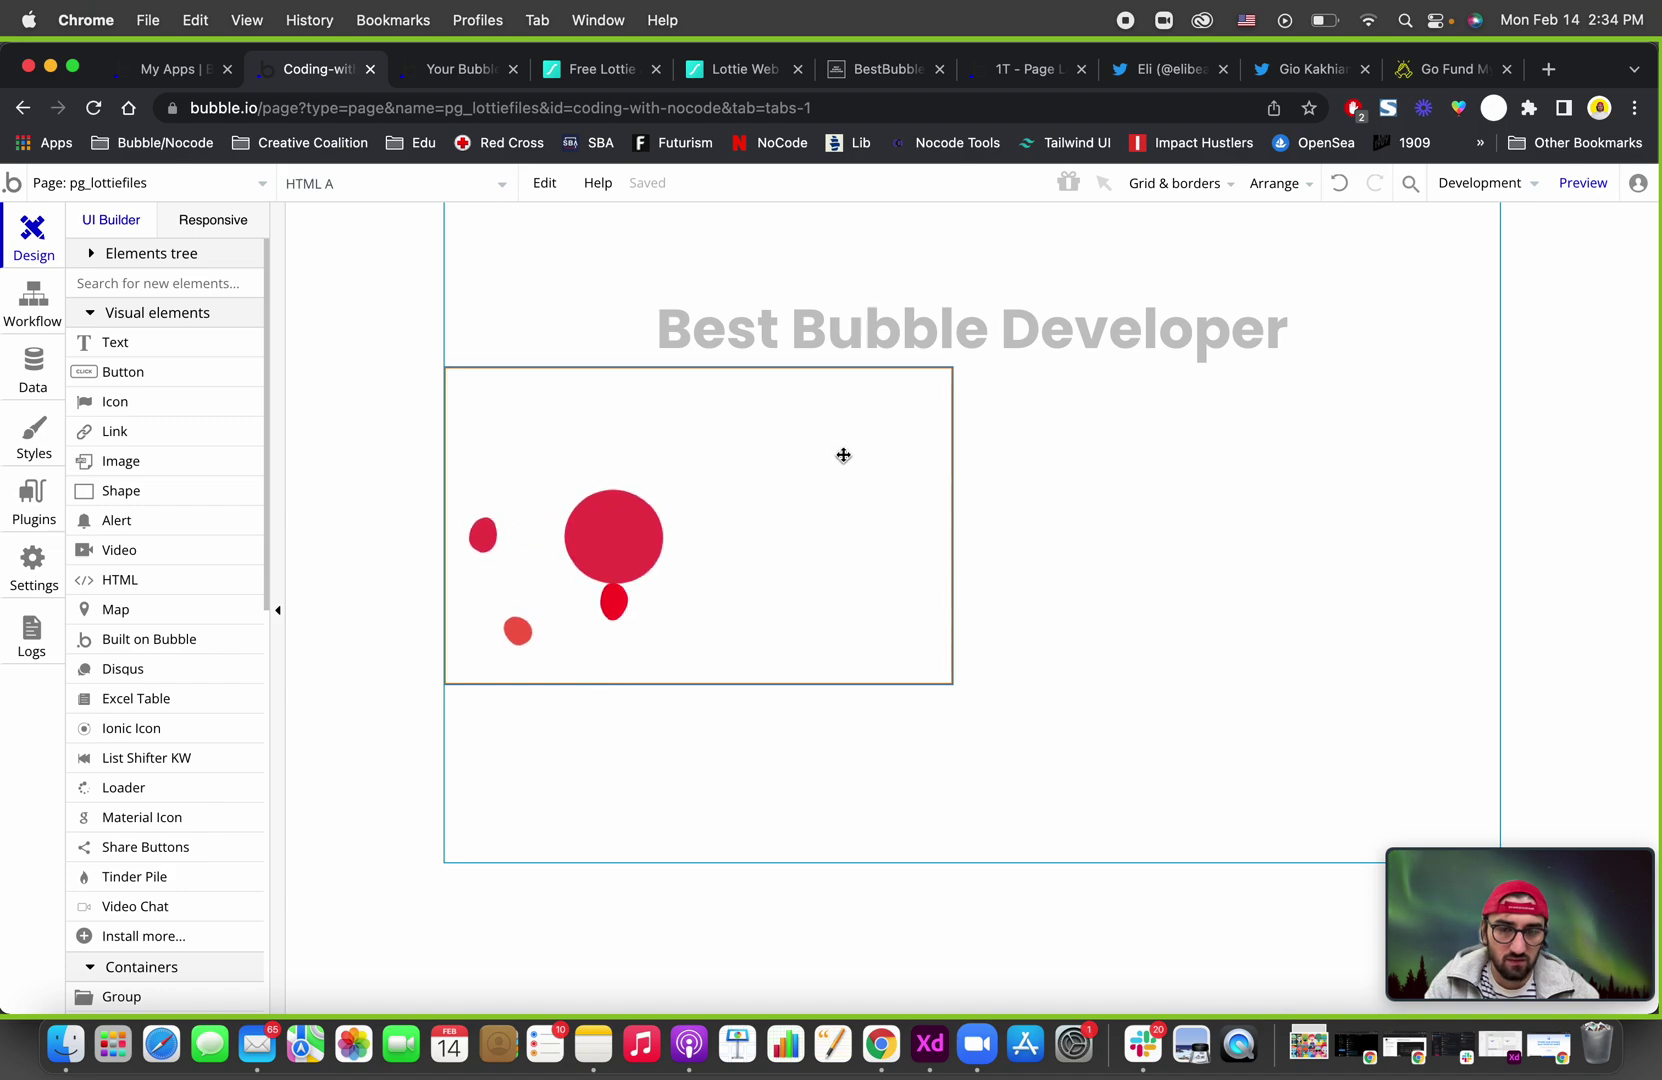
# Fix the lottie-player style with the missing semicolon and 'margin: auto' so the animation centers.
pyautogui.doubleClick(789, 503)
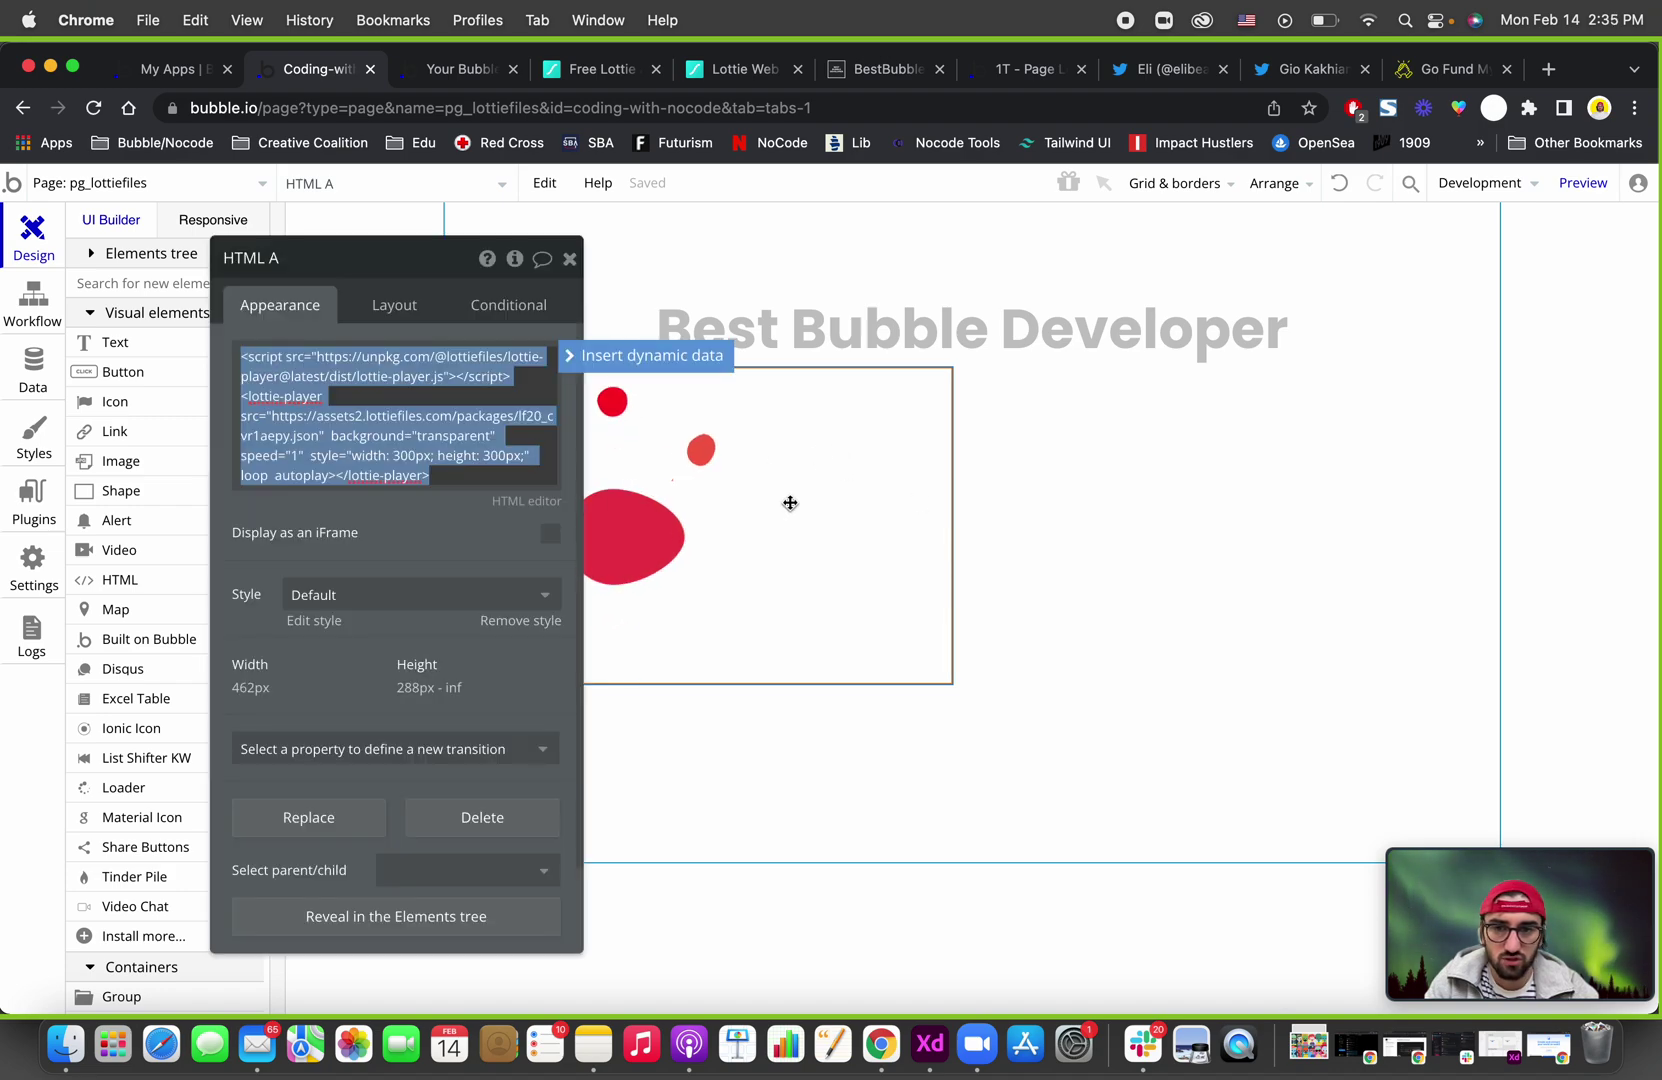
pyautogui.click(422, 509)
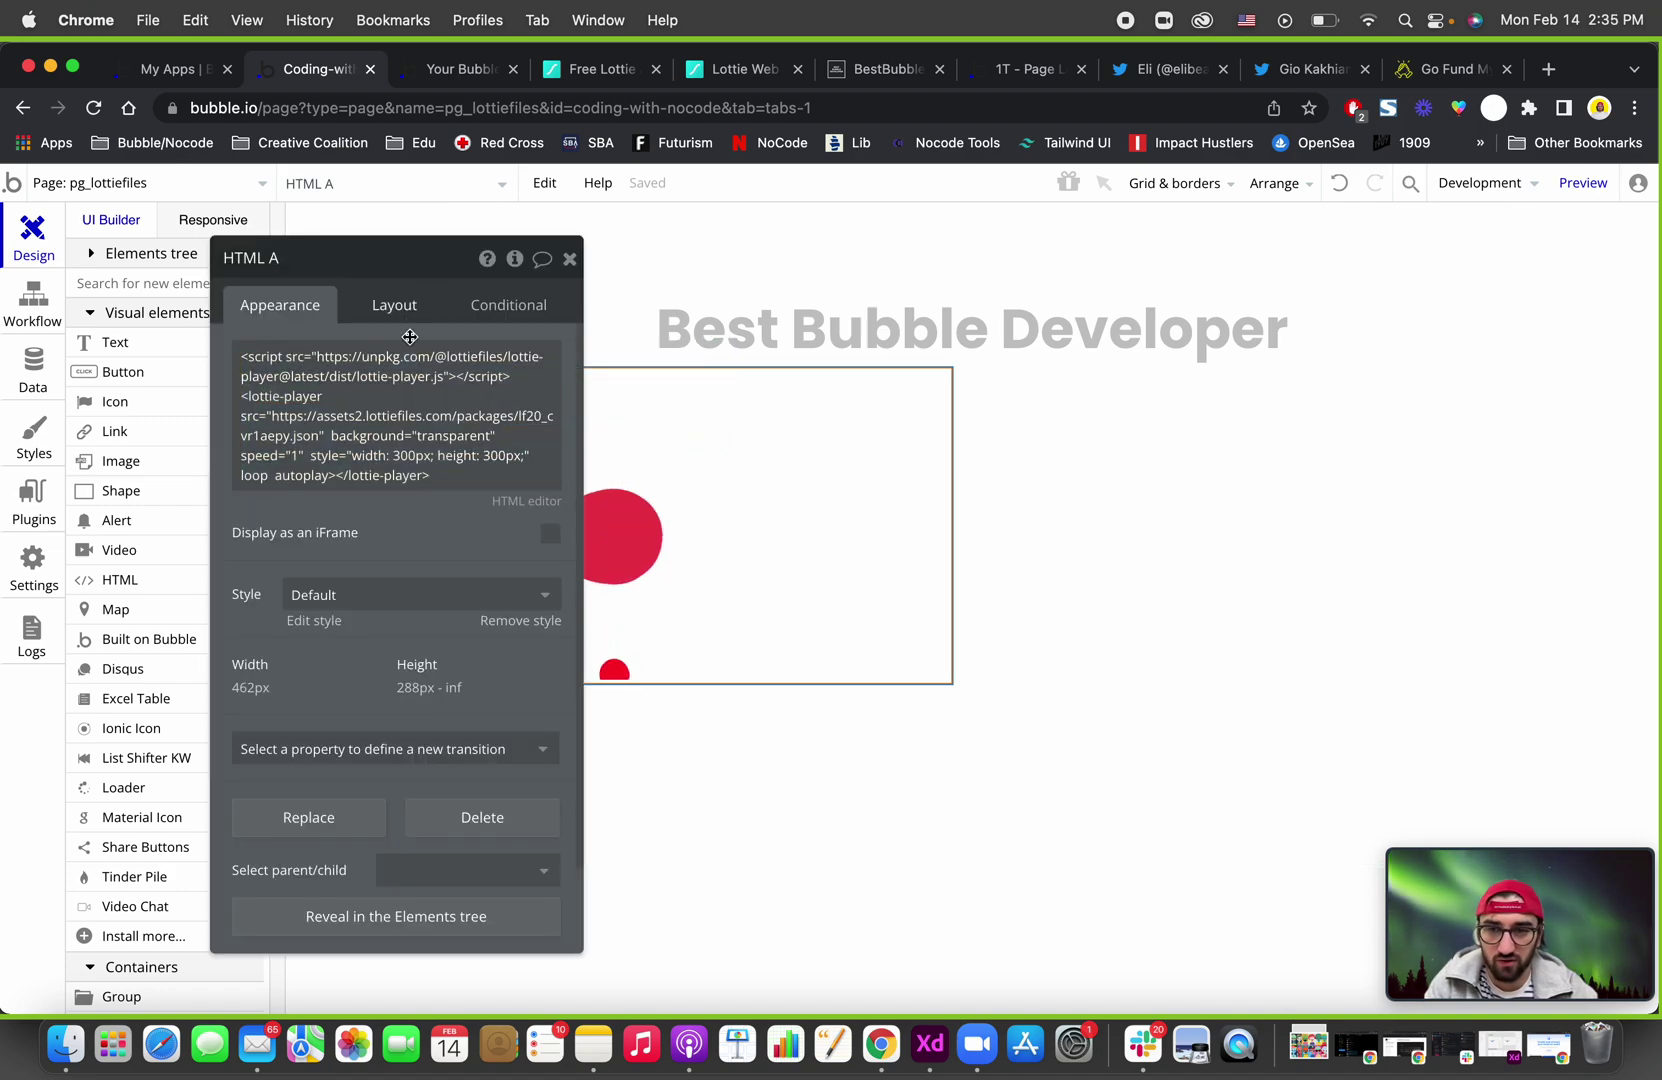
pyautogui.click(409, 421)
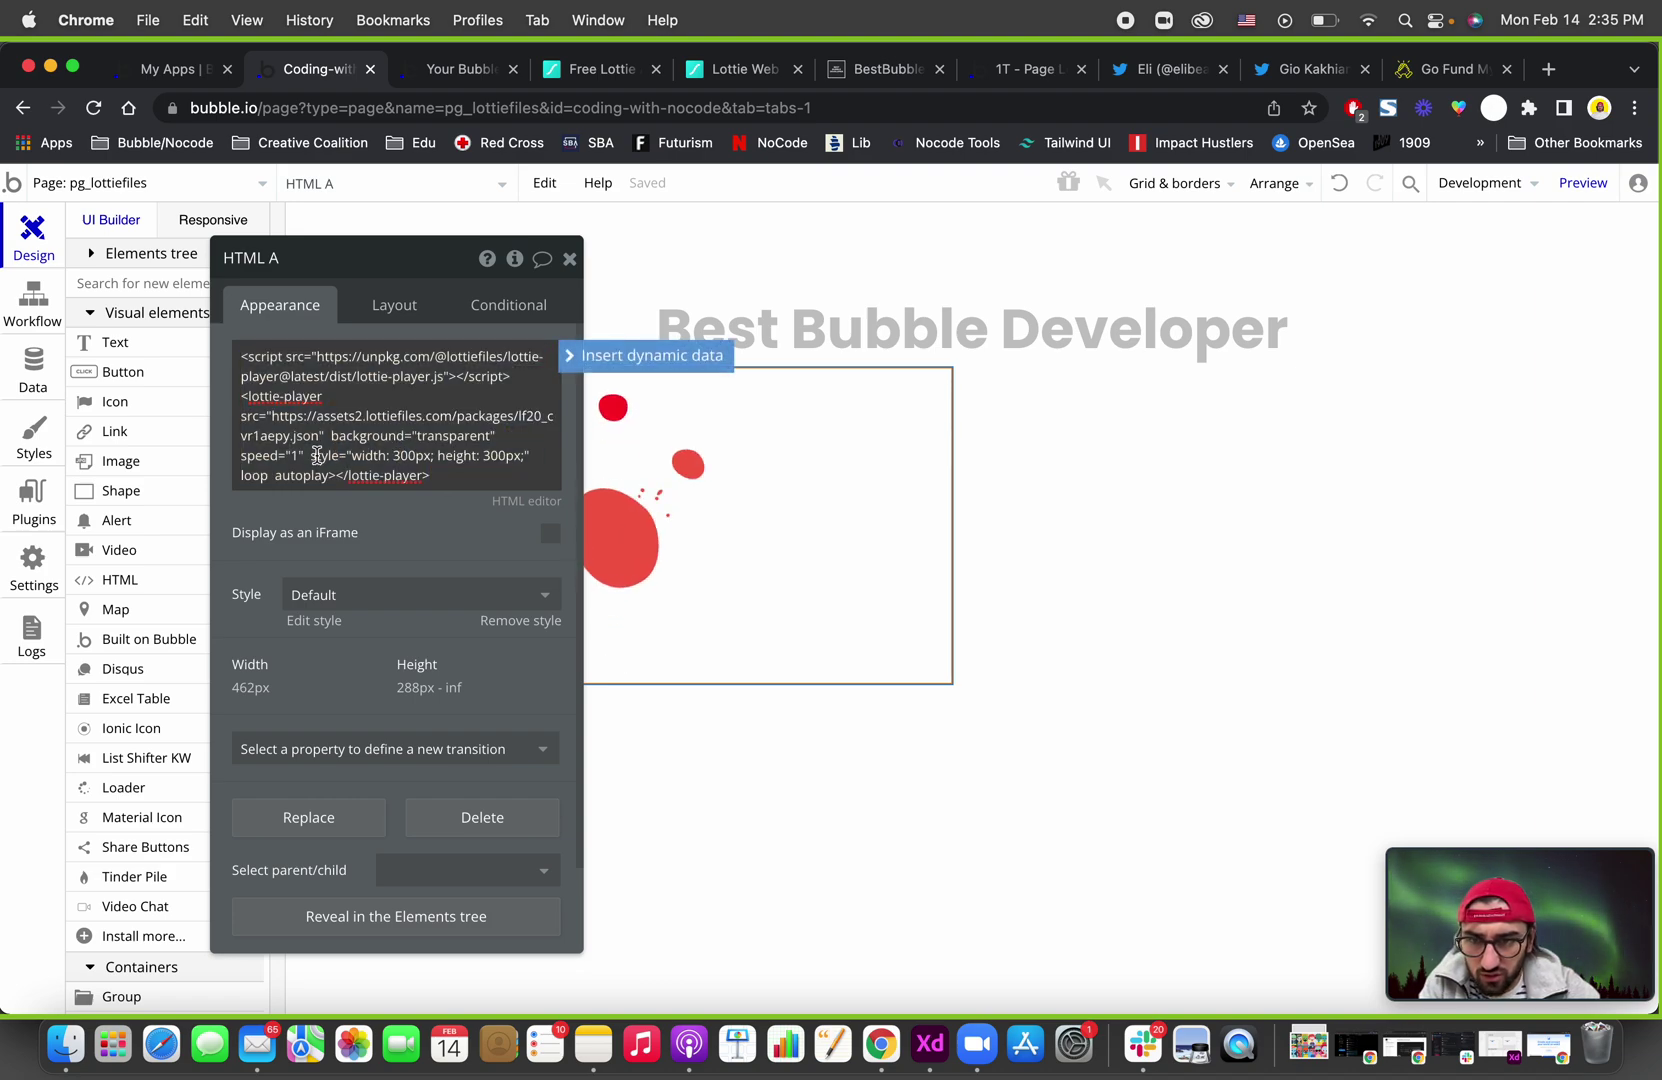
pyautogui.moveTo(312, 454); pyautogui.dragTo(523, 455)
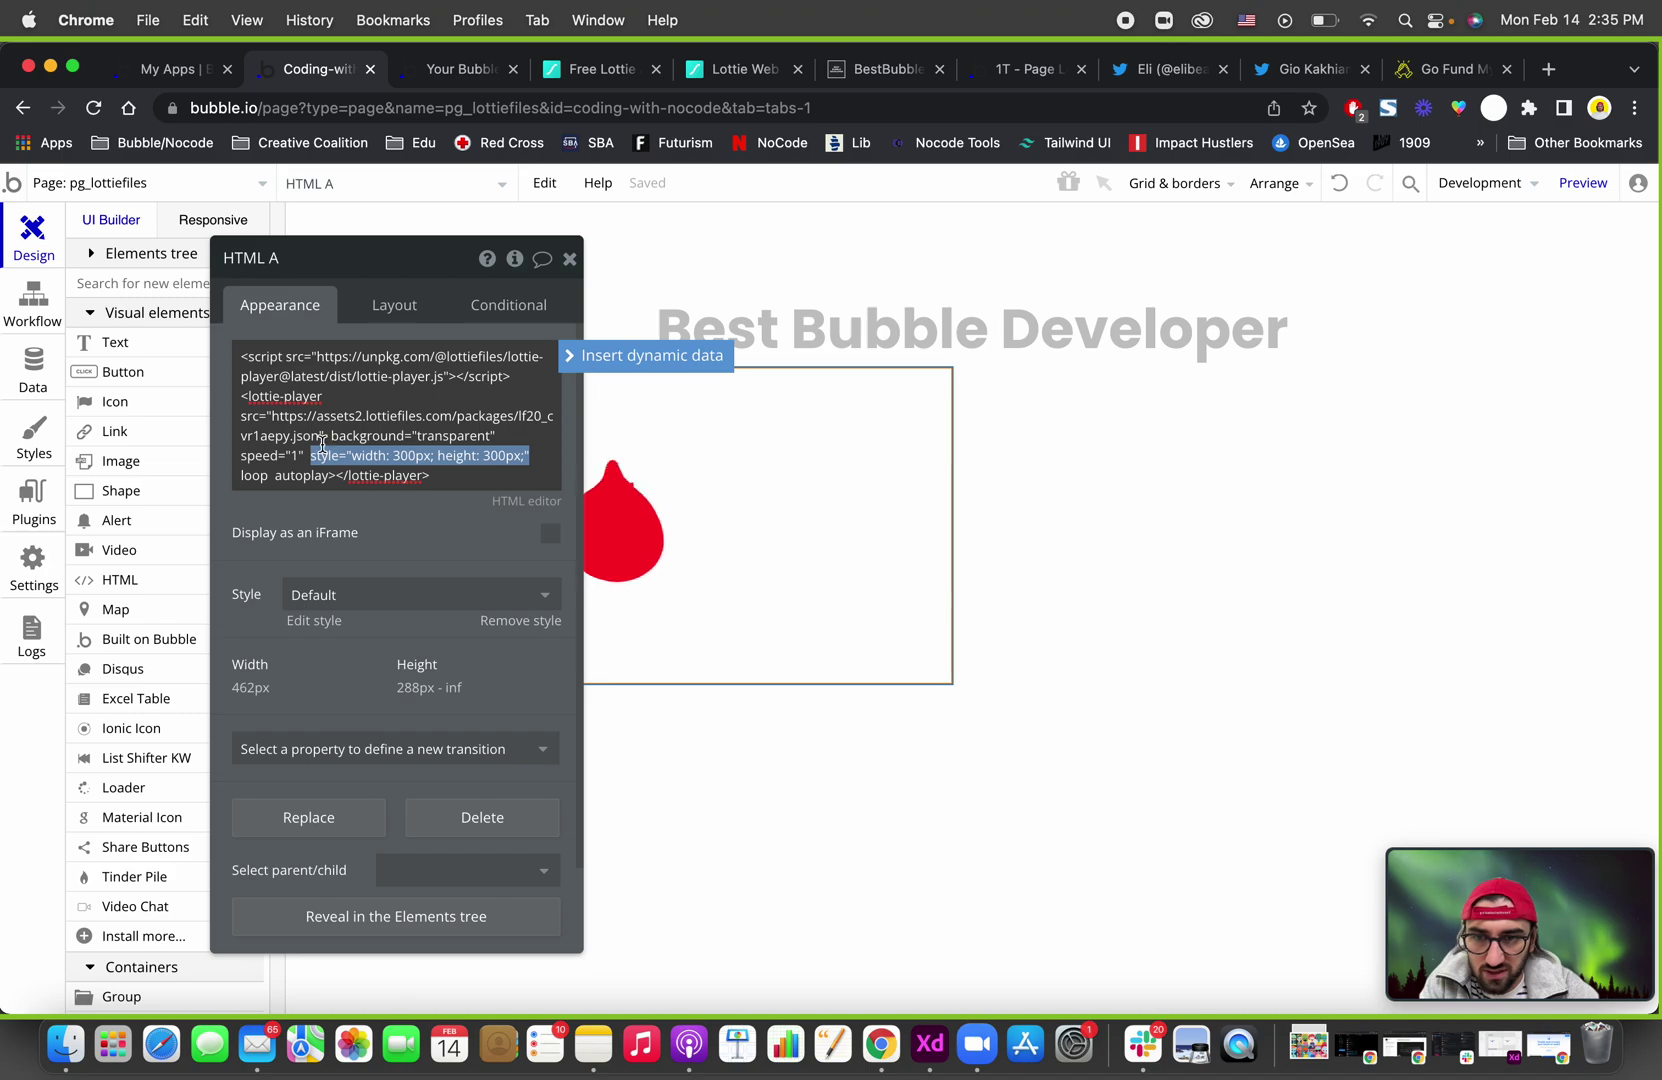
pyautogui.click(353, 454)
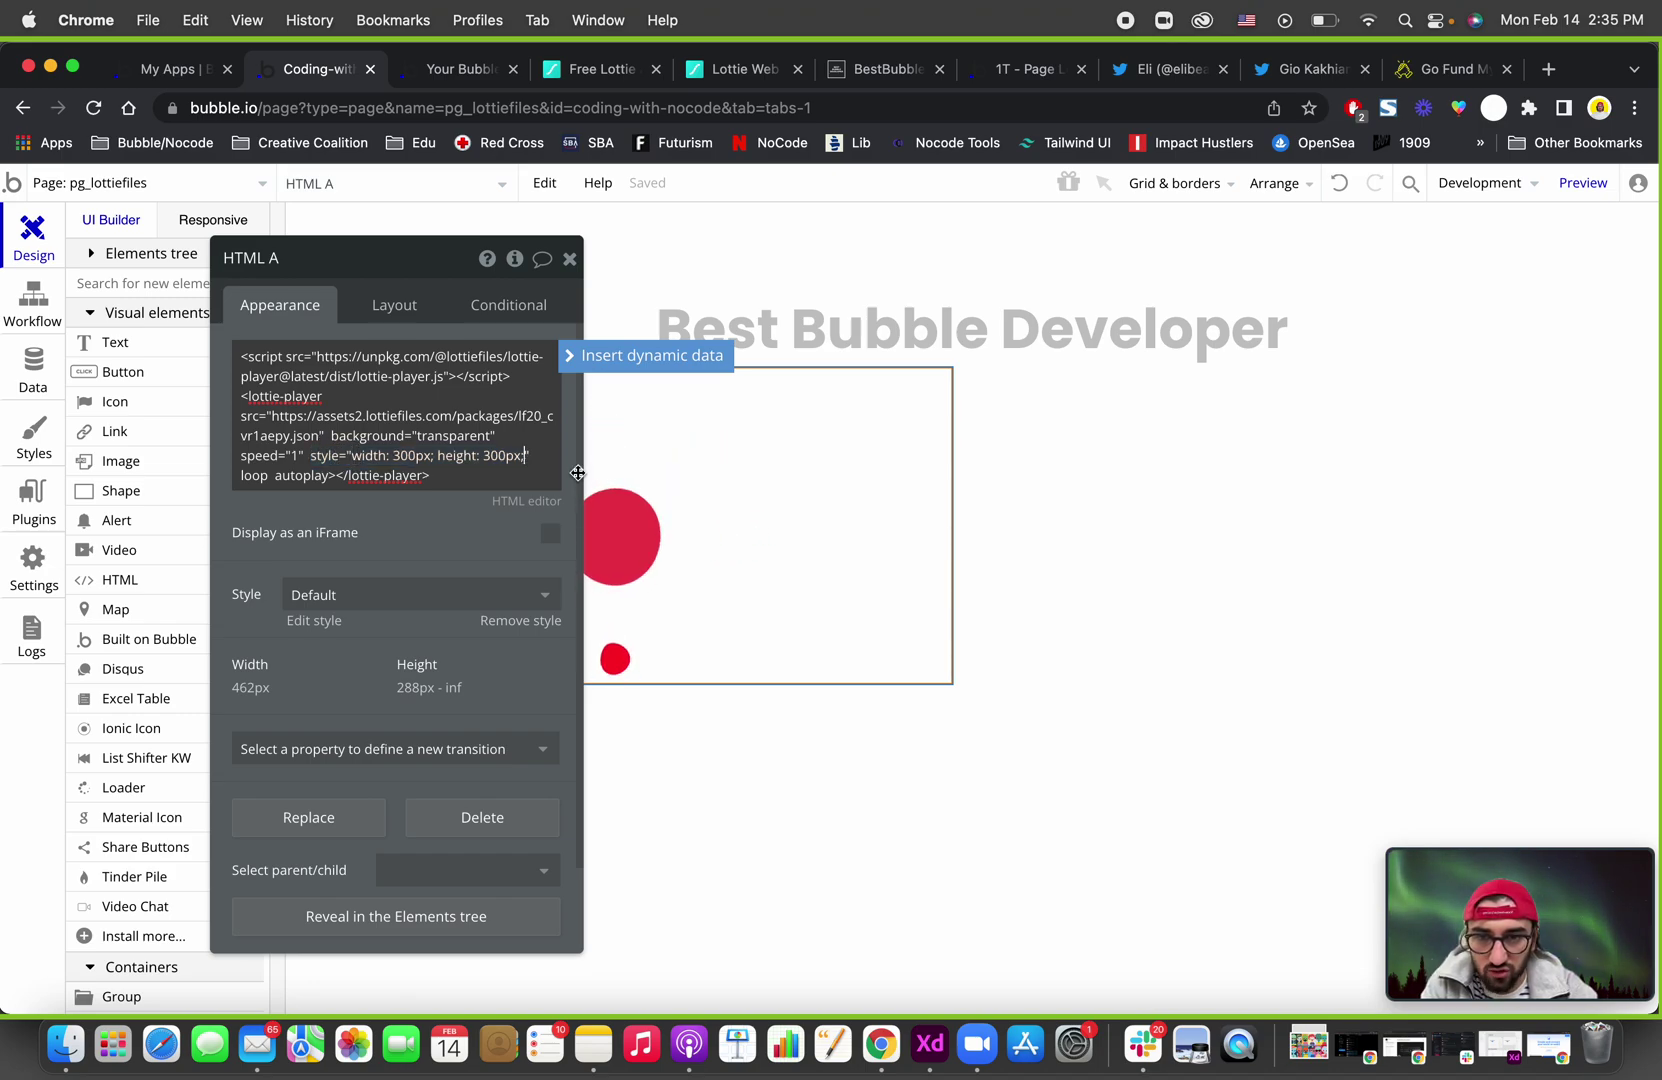
pyautogui.write('rgin')
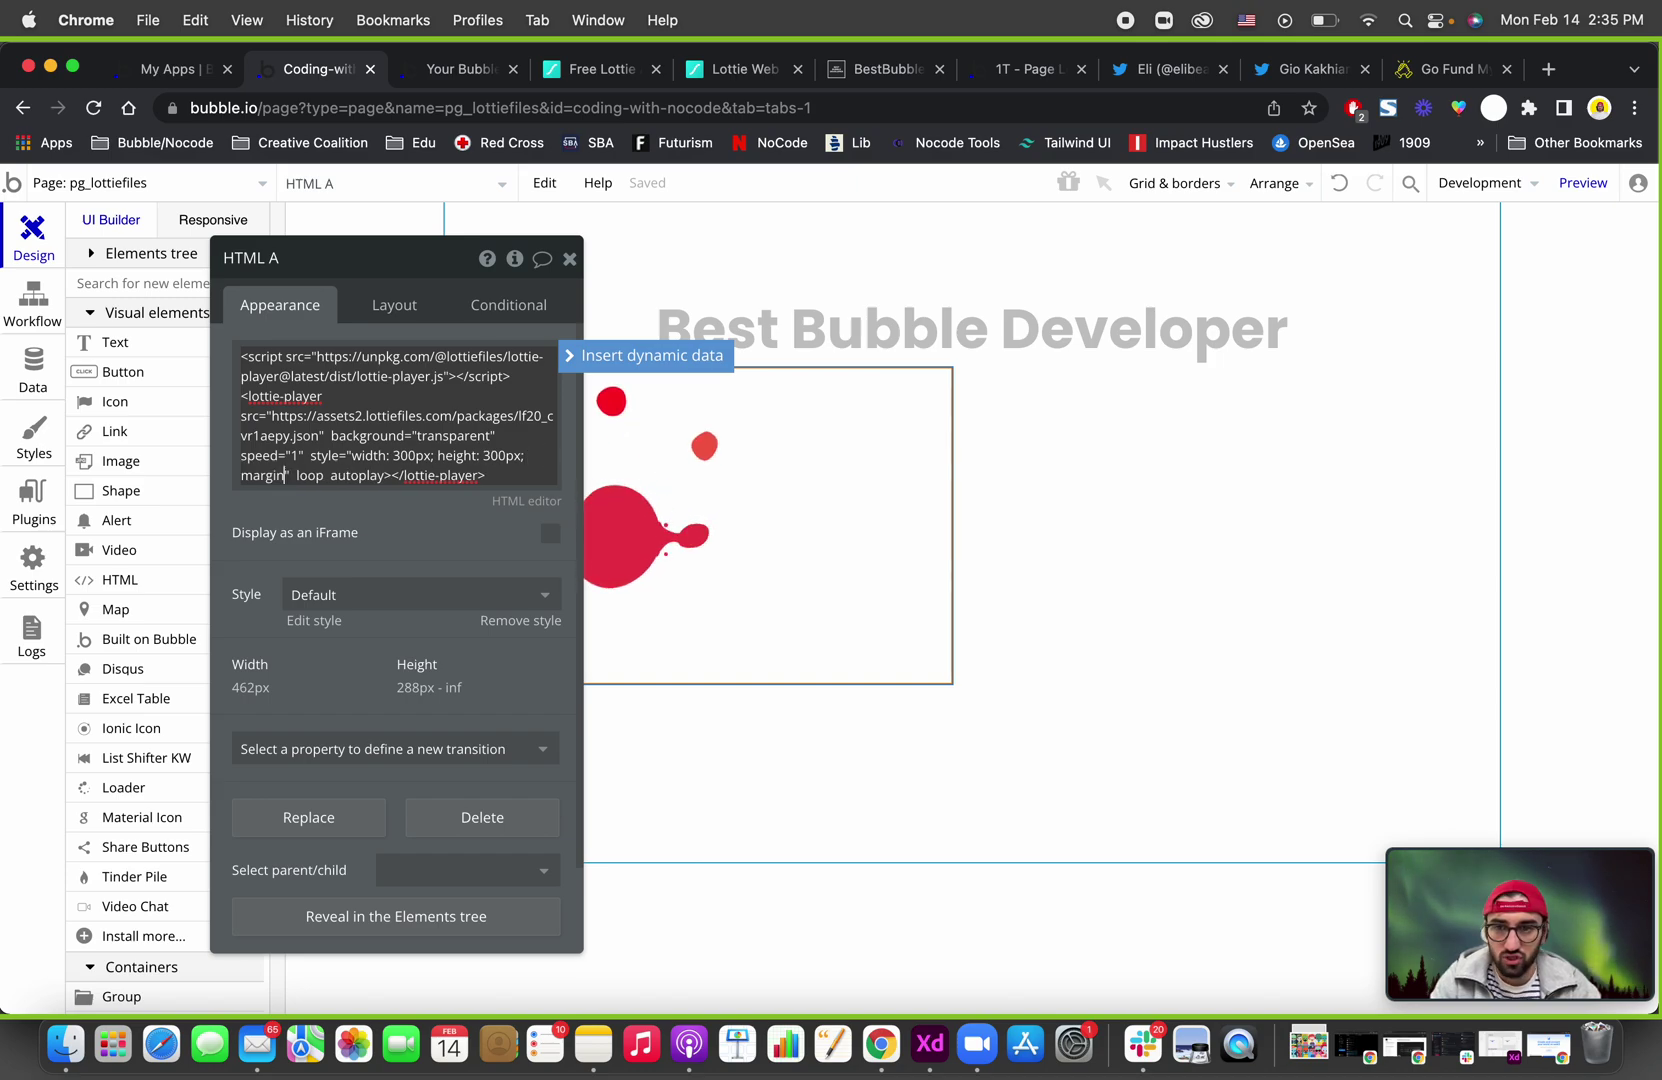
pyautogui.write(': auto')
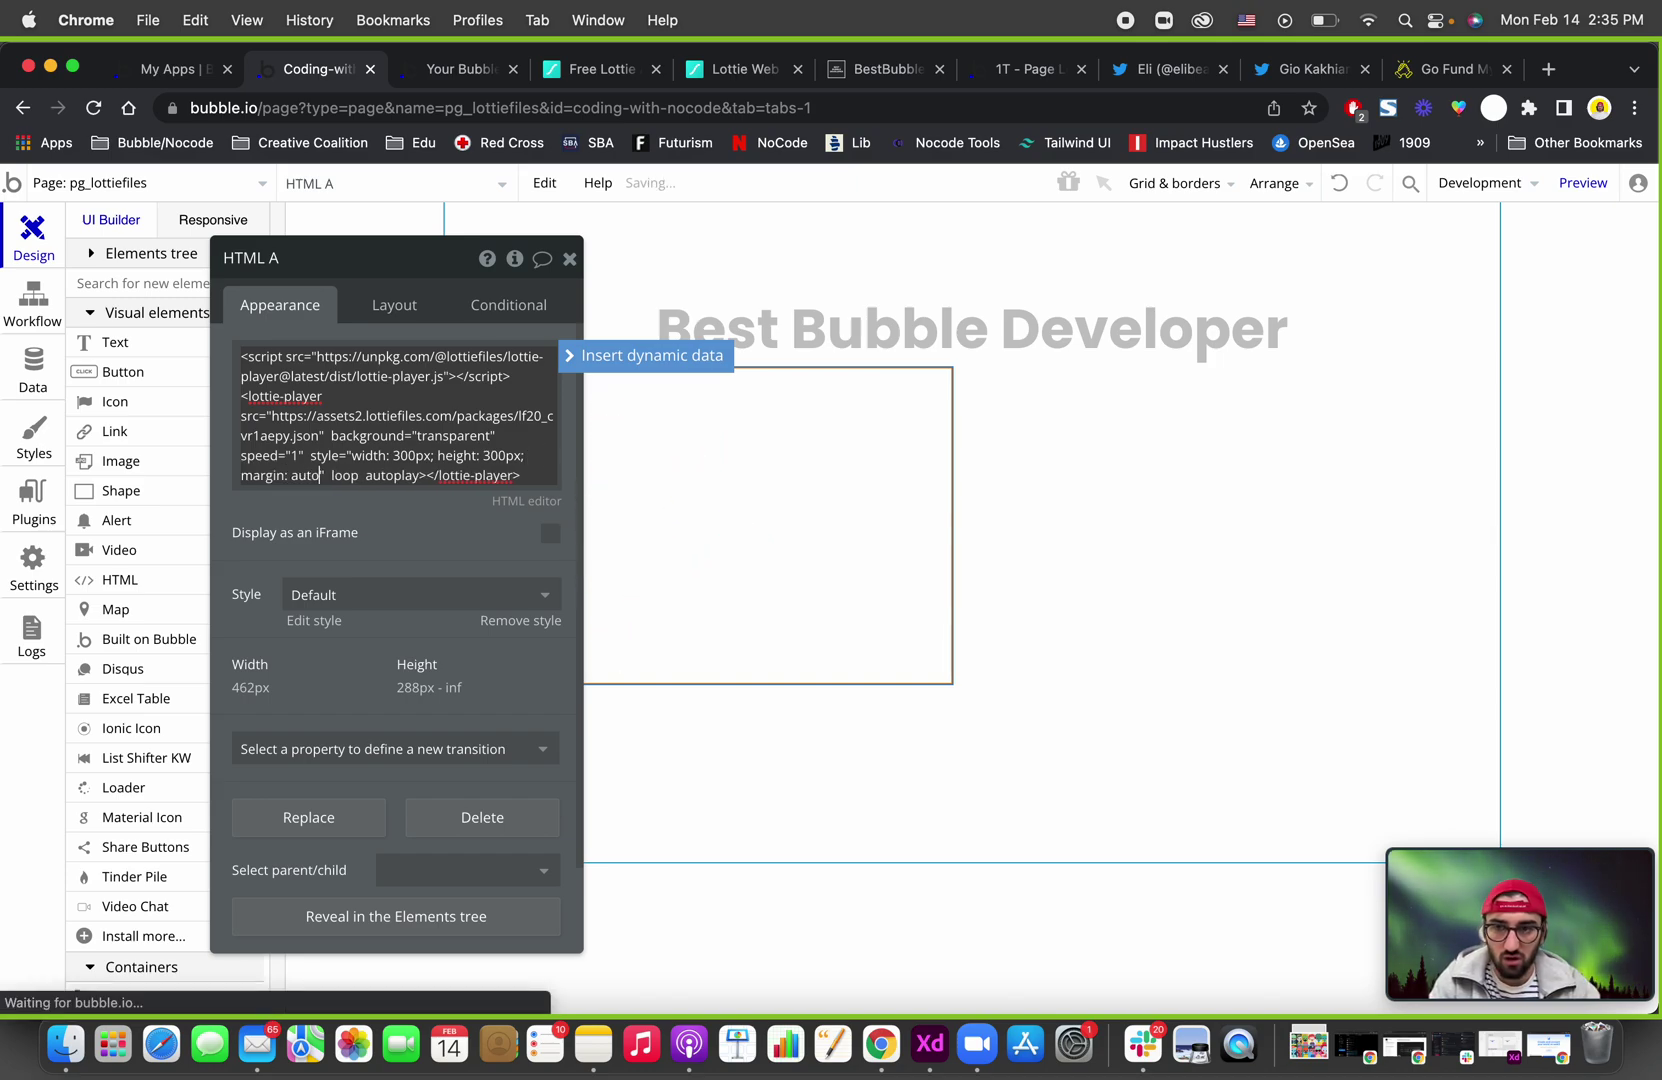
pyautogui.write(';')
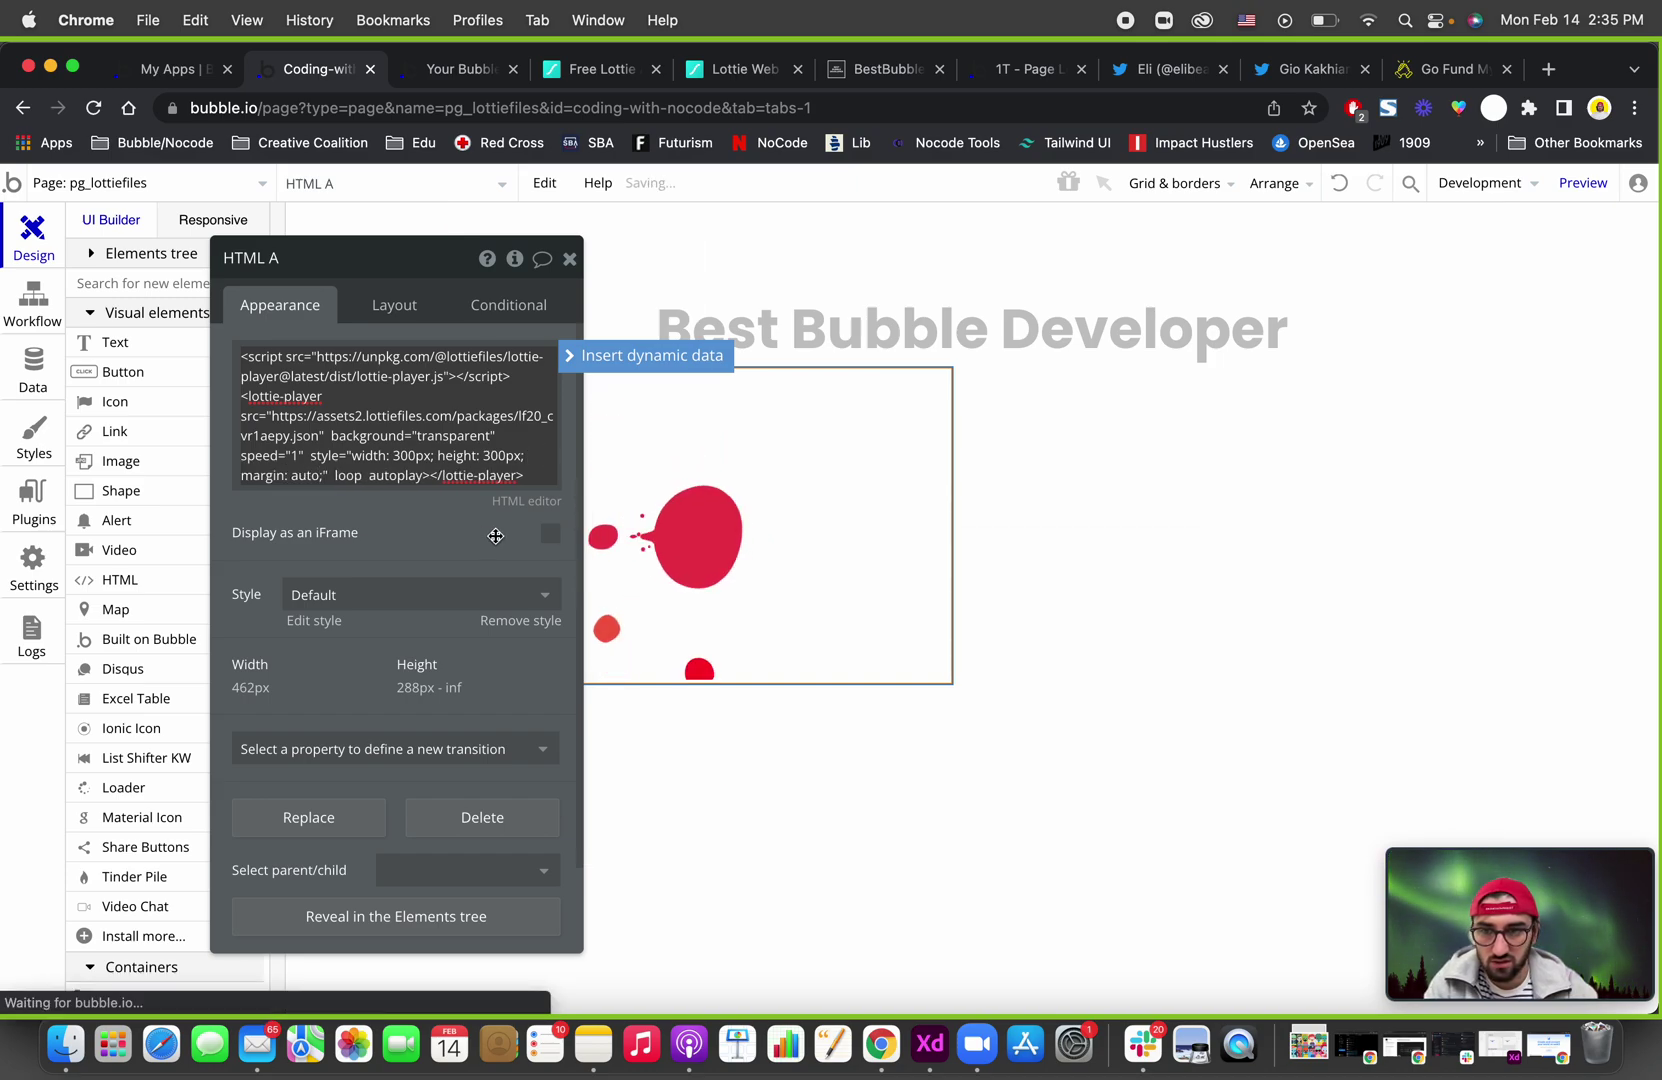
pyautogui.click(420, 505)
pyautogui.click(569, 259)
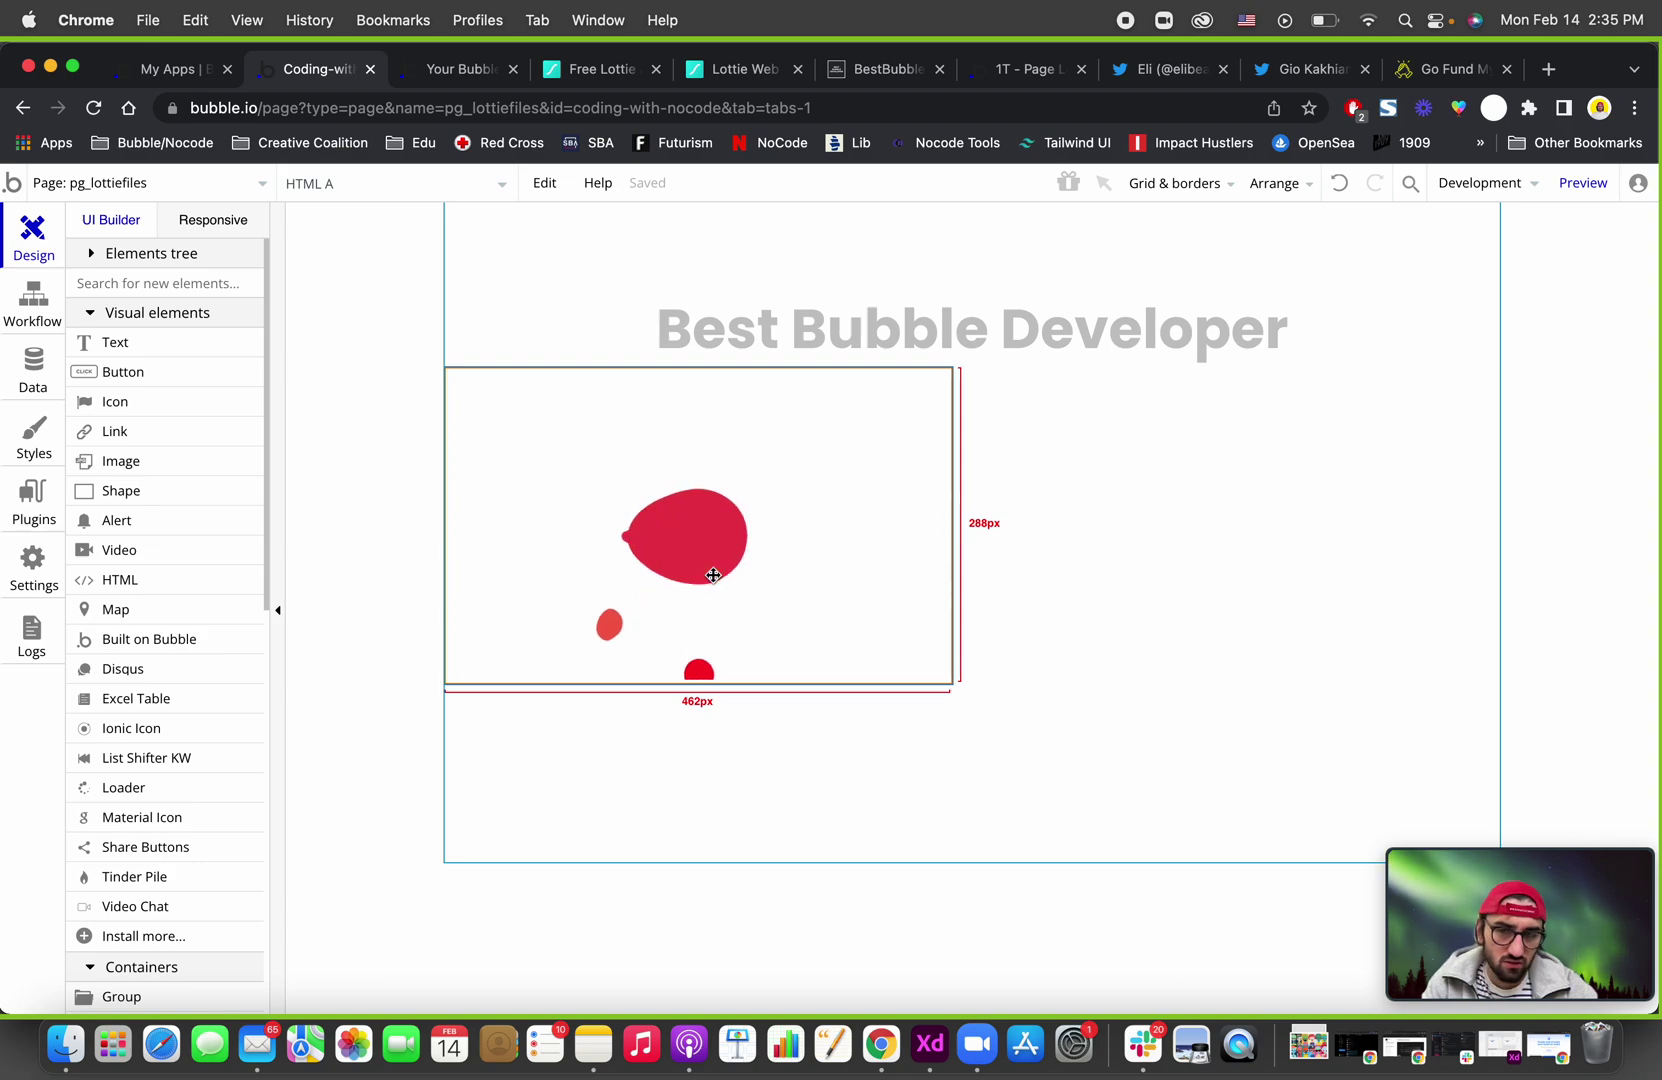
# Check the HTML element's Layout settings and preview the centered red blob animation.
pyautogui.doubleClick(713, 575)
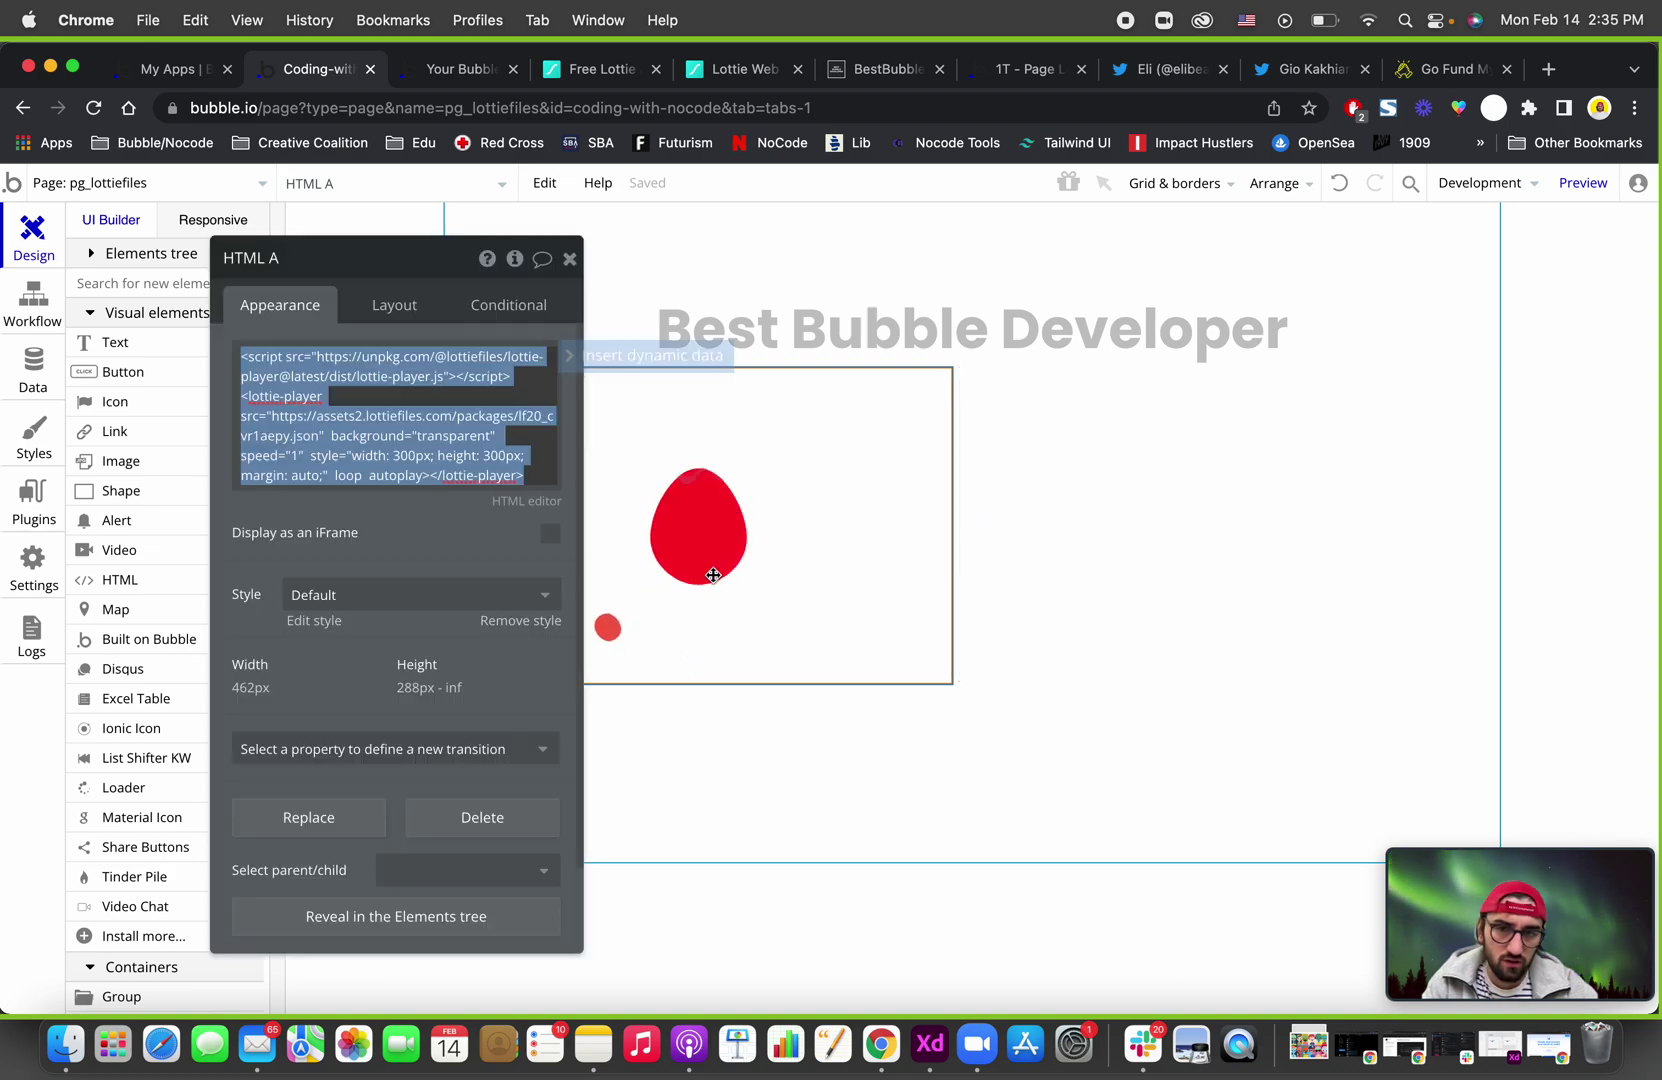
pyautogui.click(395, 305)
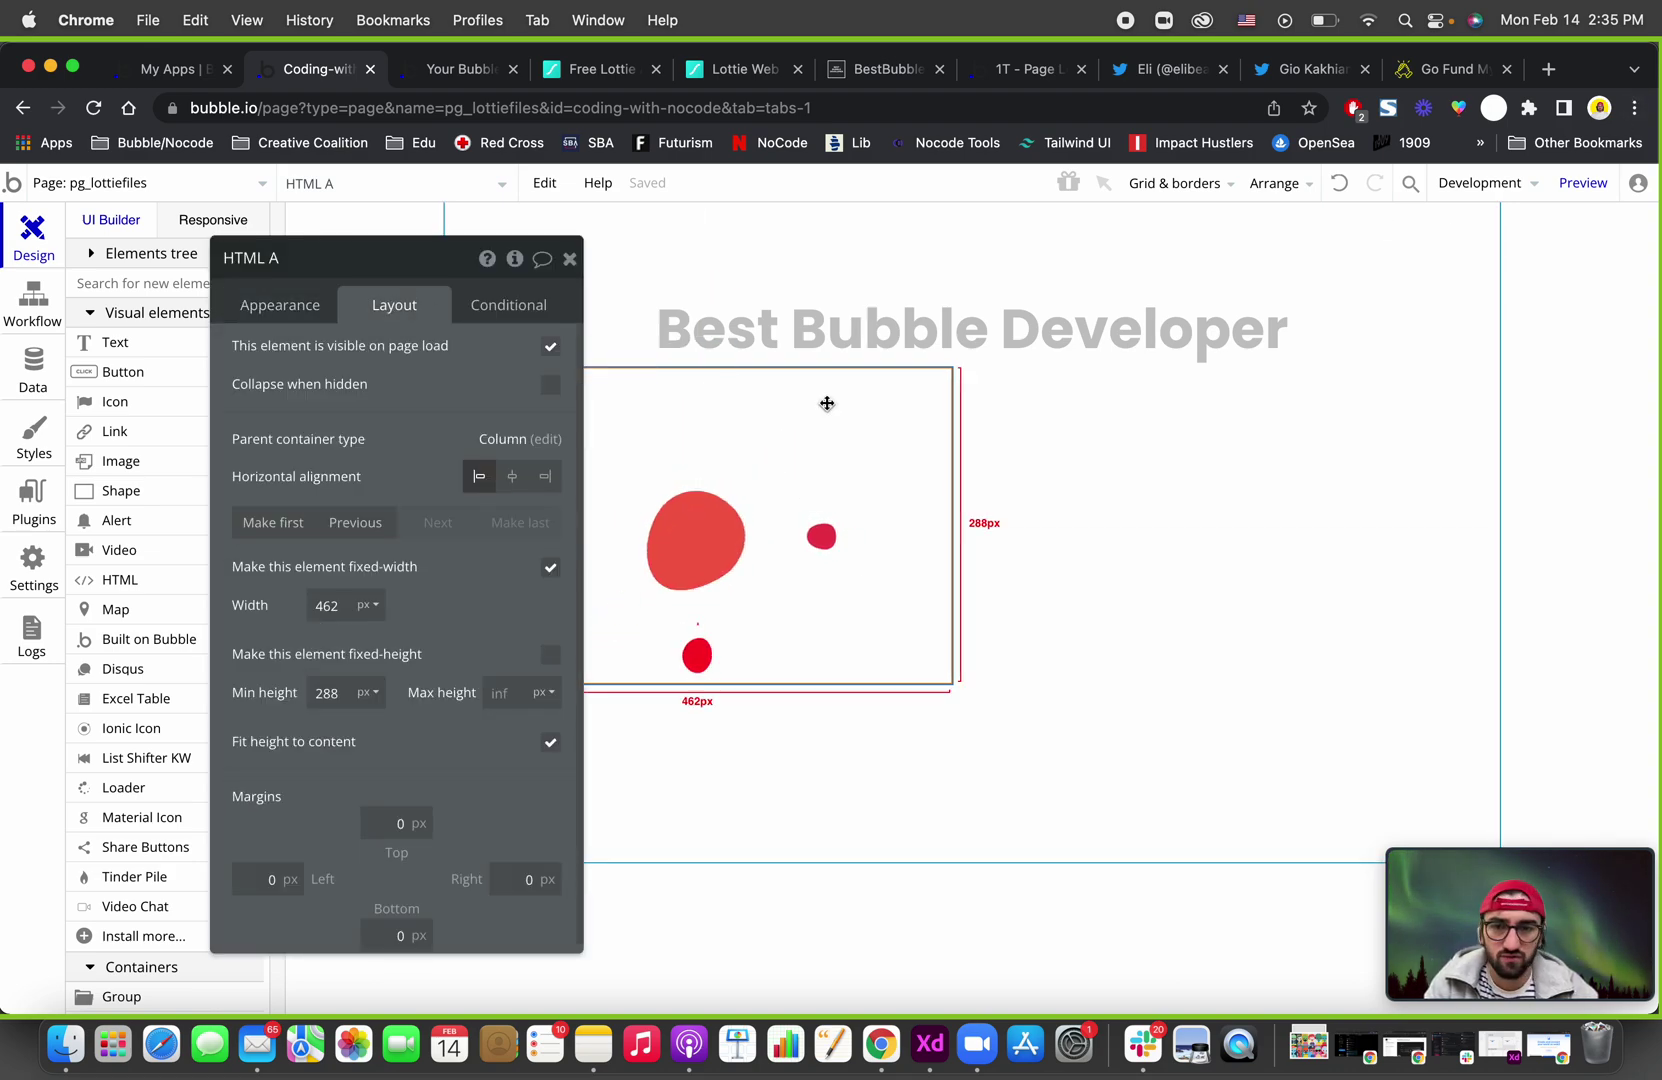
pyautogui.click(1577, 184)
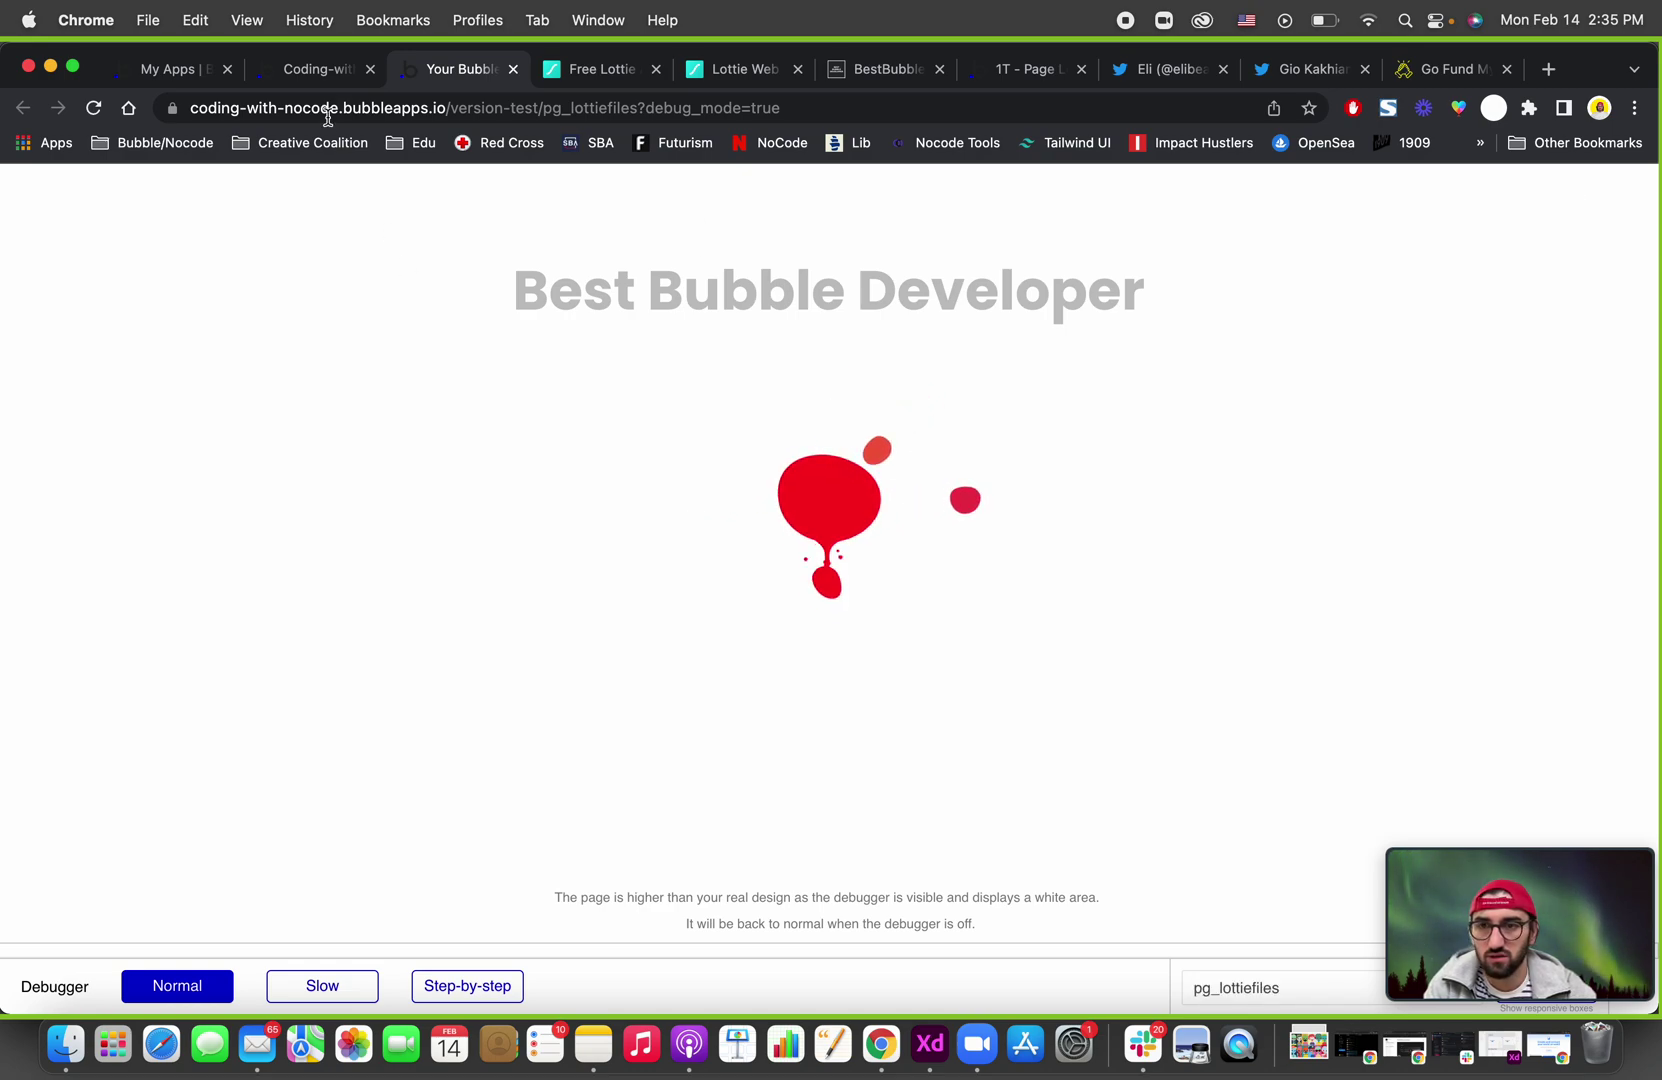
pyautogui.click(312, 72)
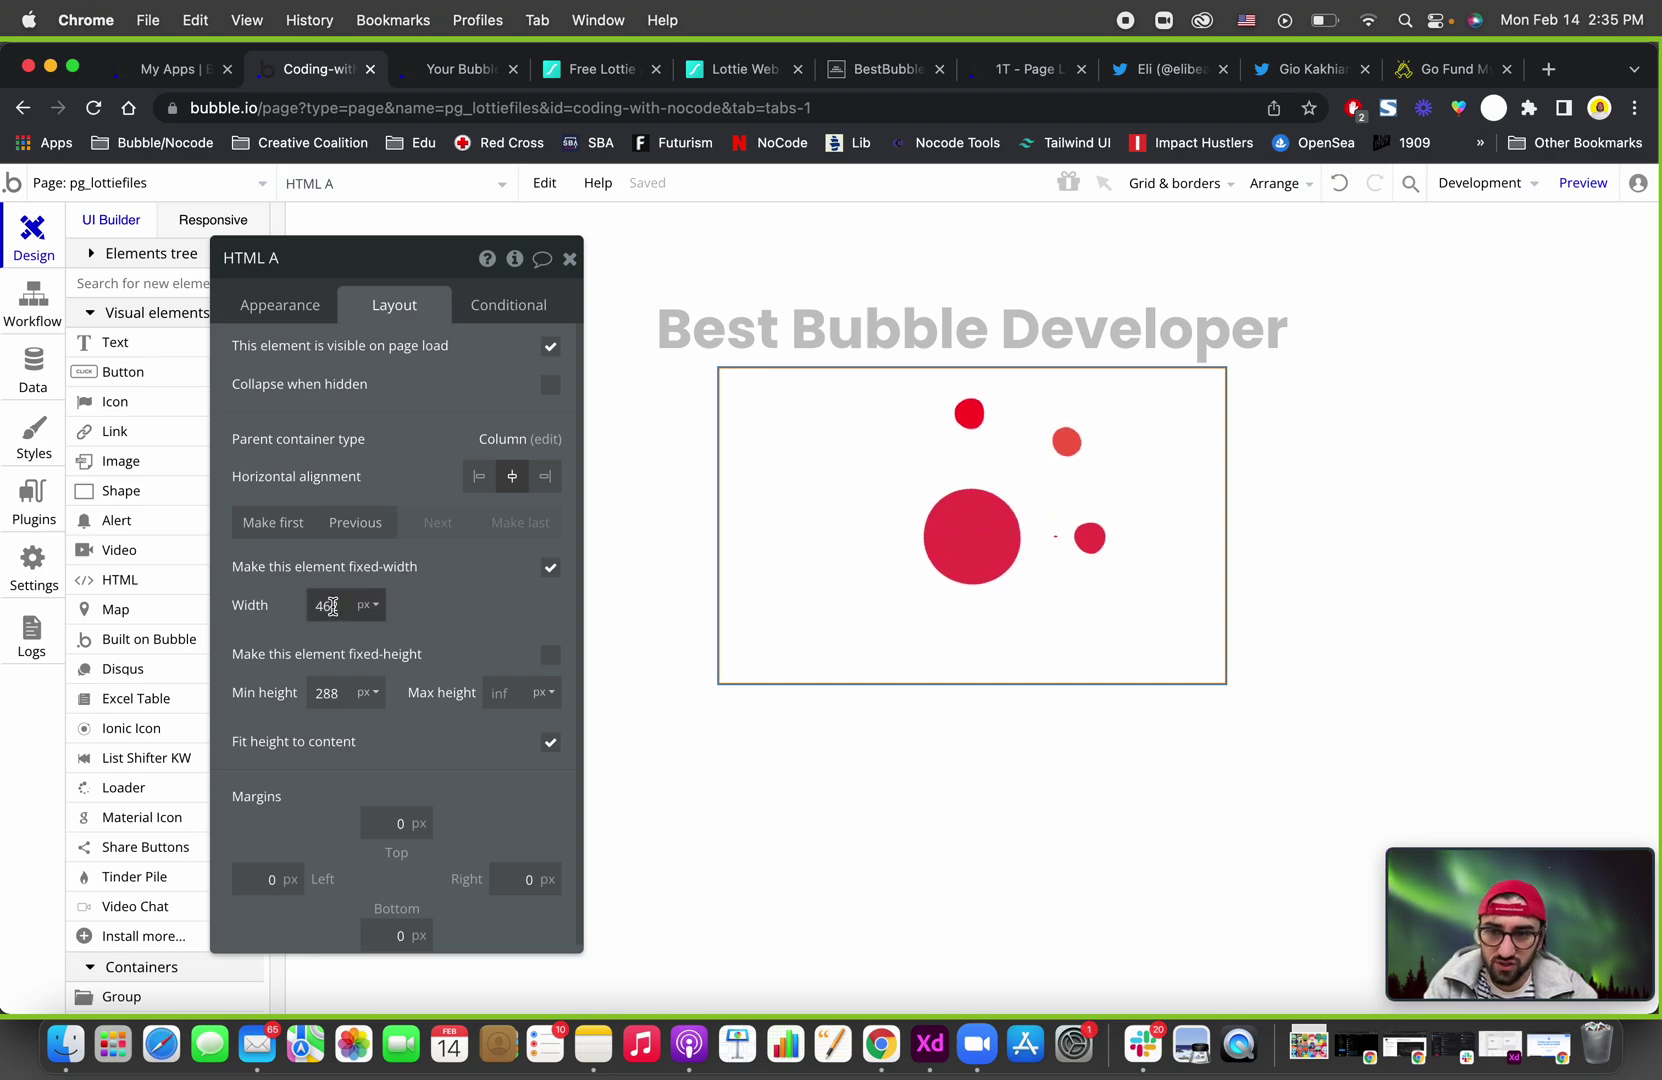
# Set the HTML element's width, min height and max height to 70px.
pyautogui.doubleClick(331, 606)
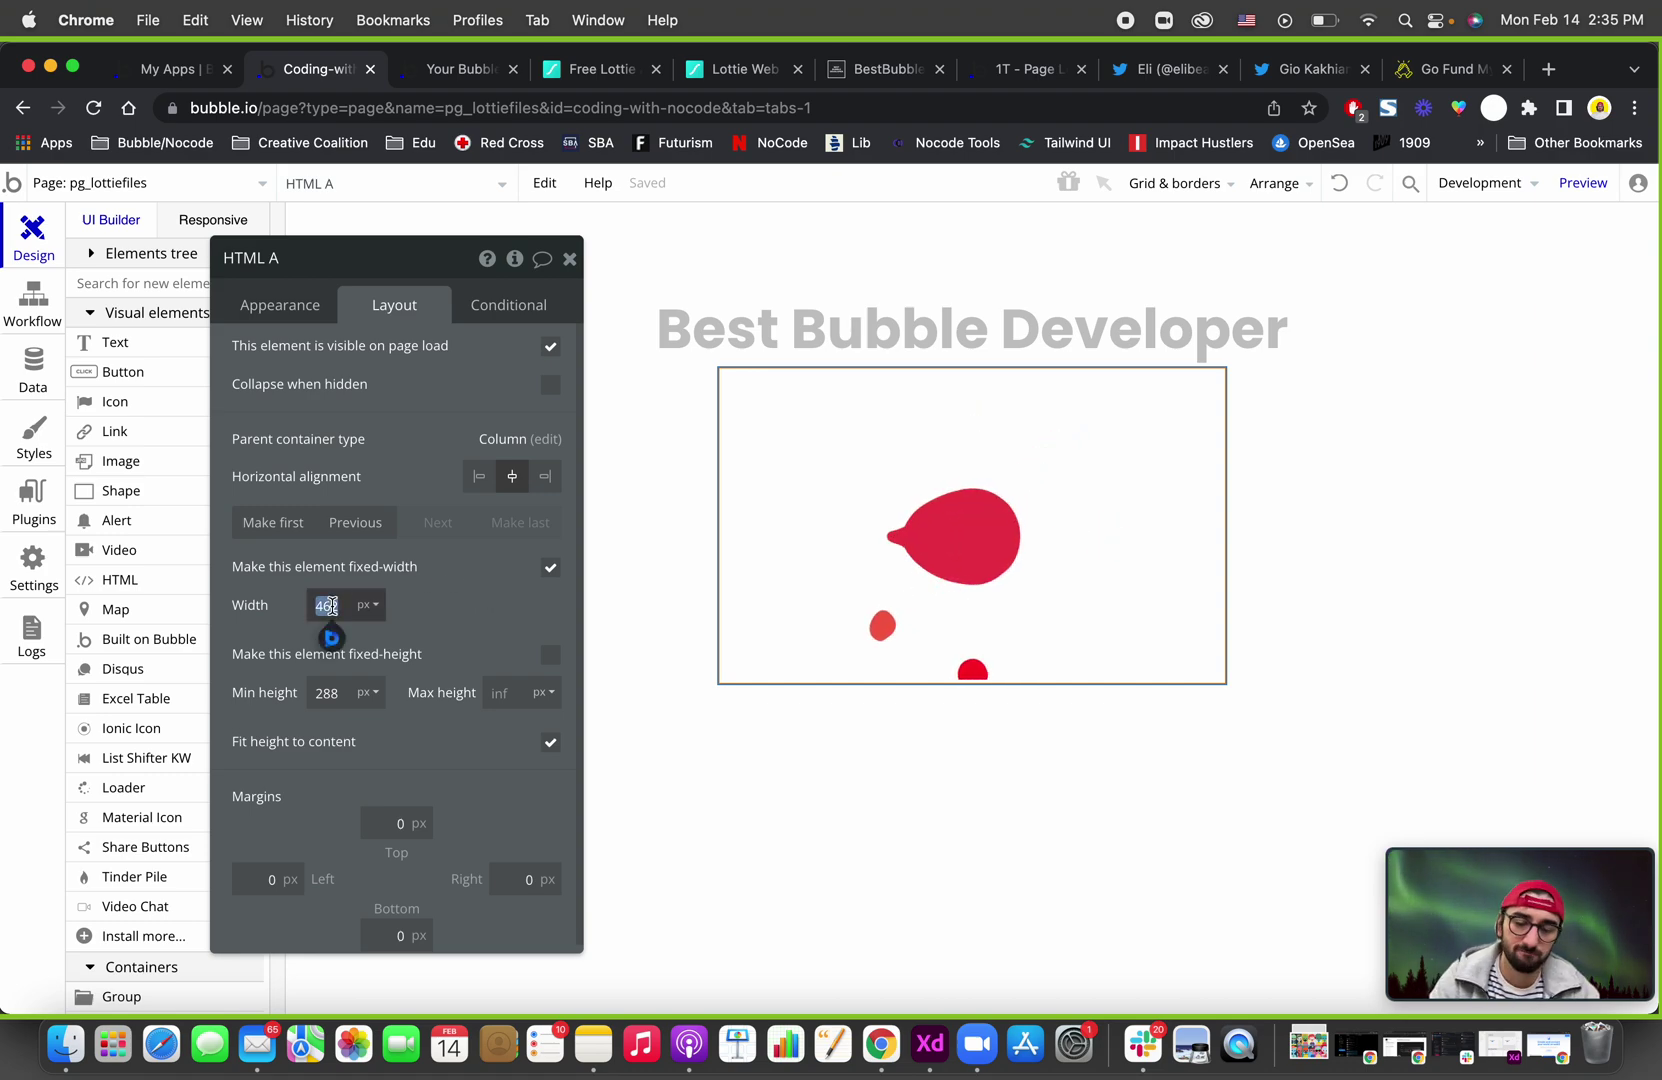
pyautogui.write('79070')
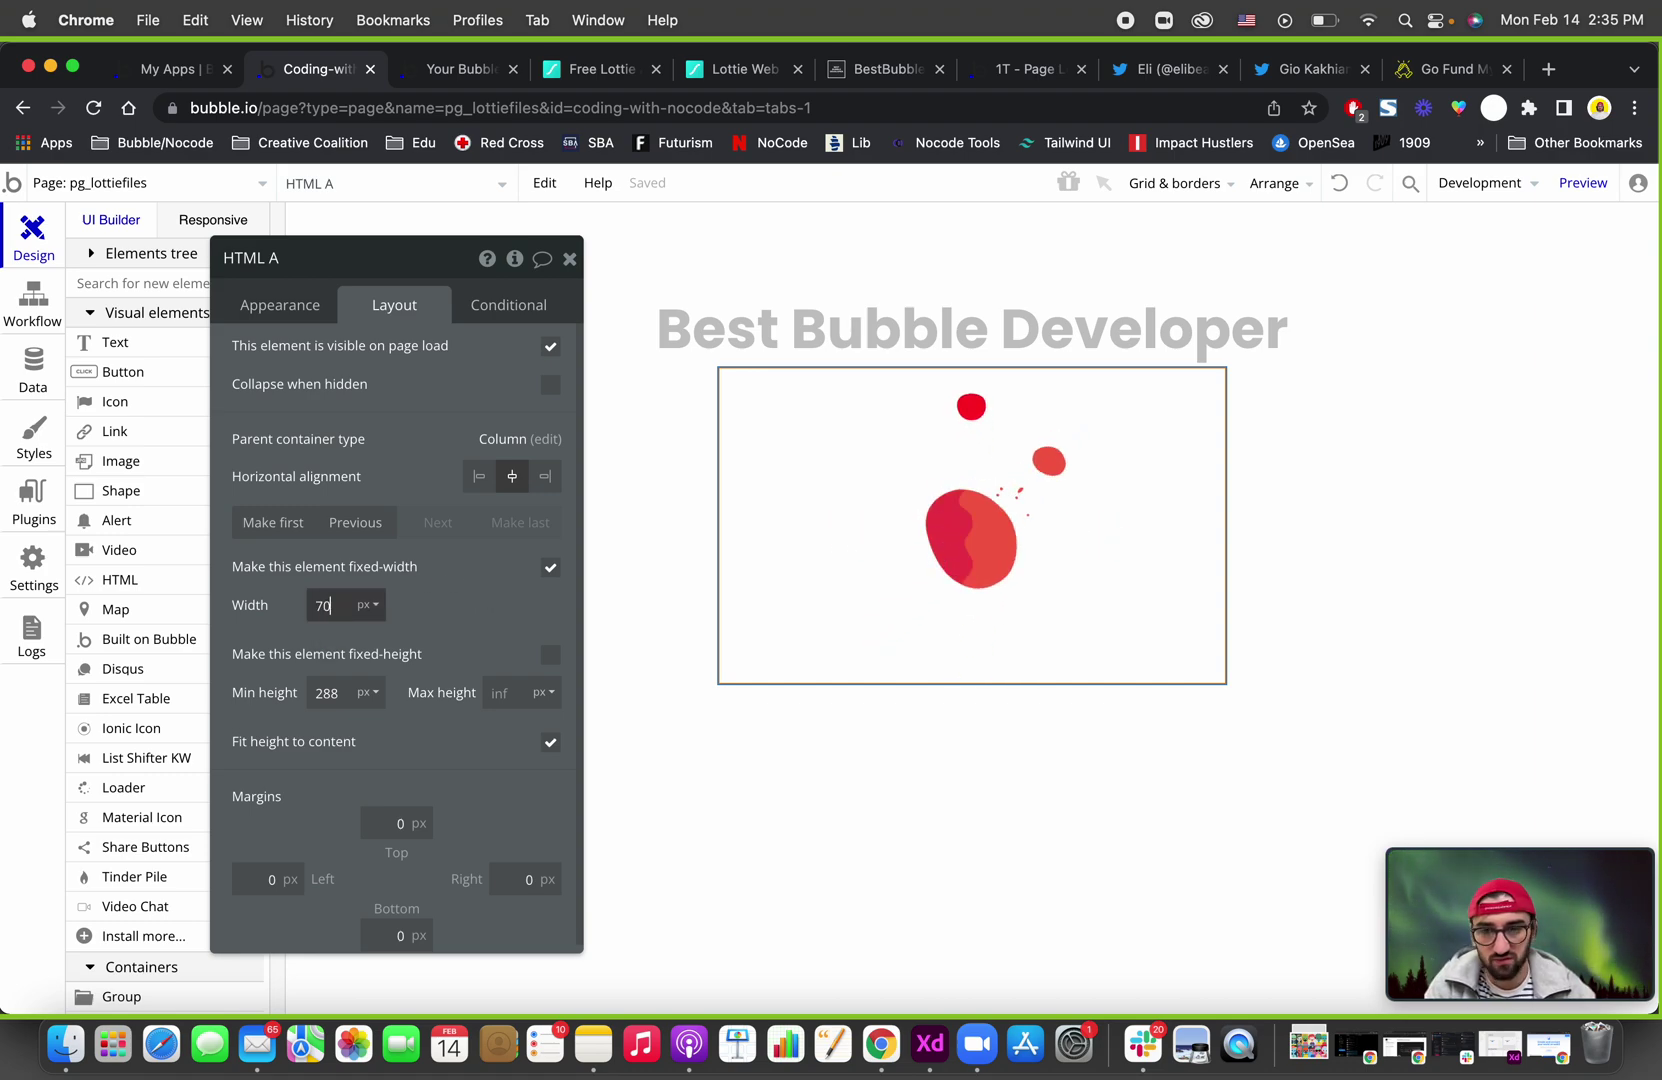
pyautogui.doubleClick(326, 694)
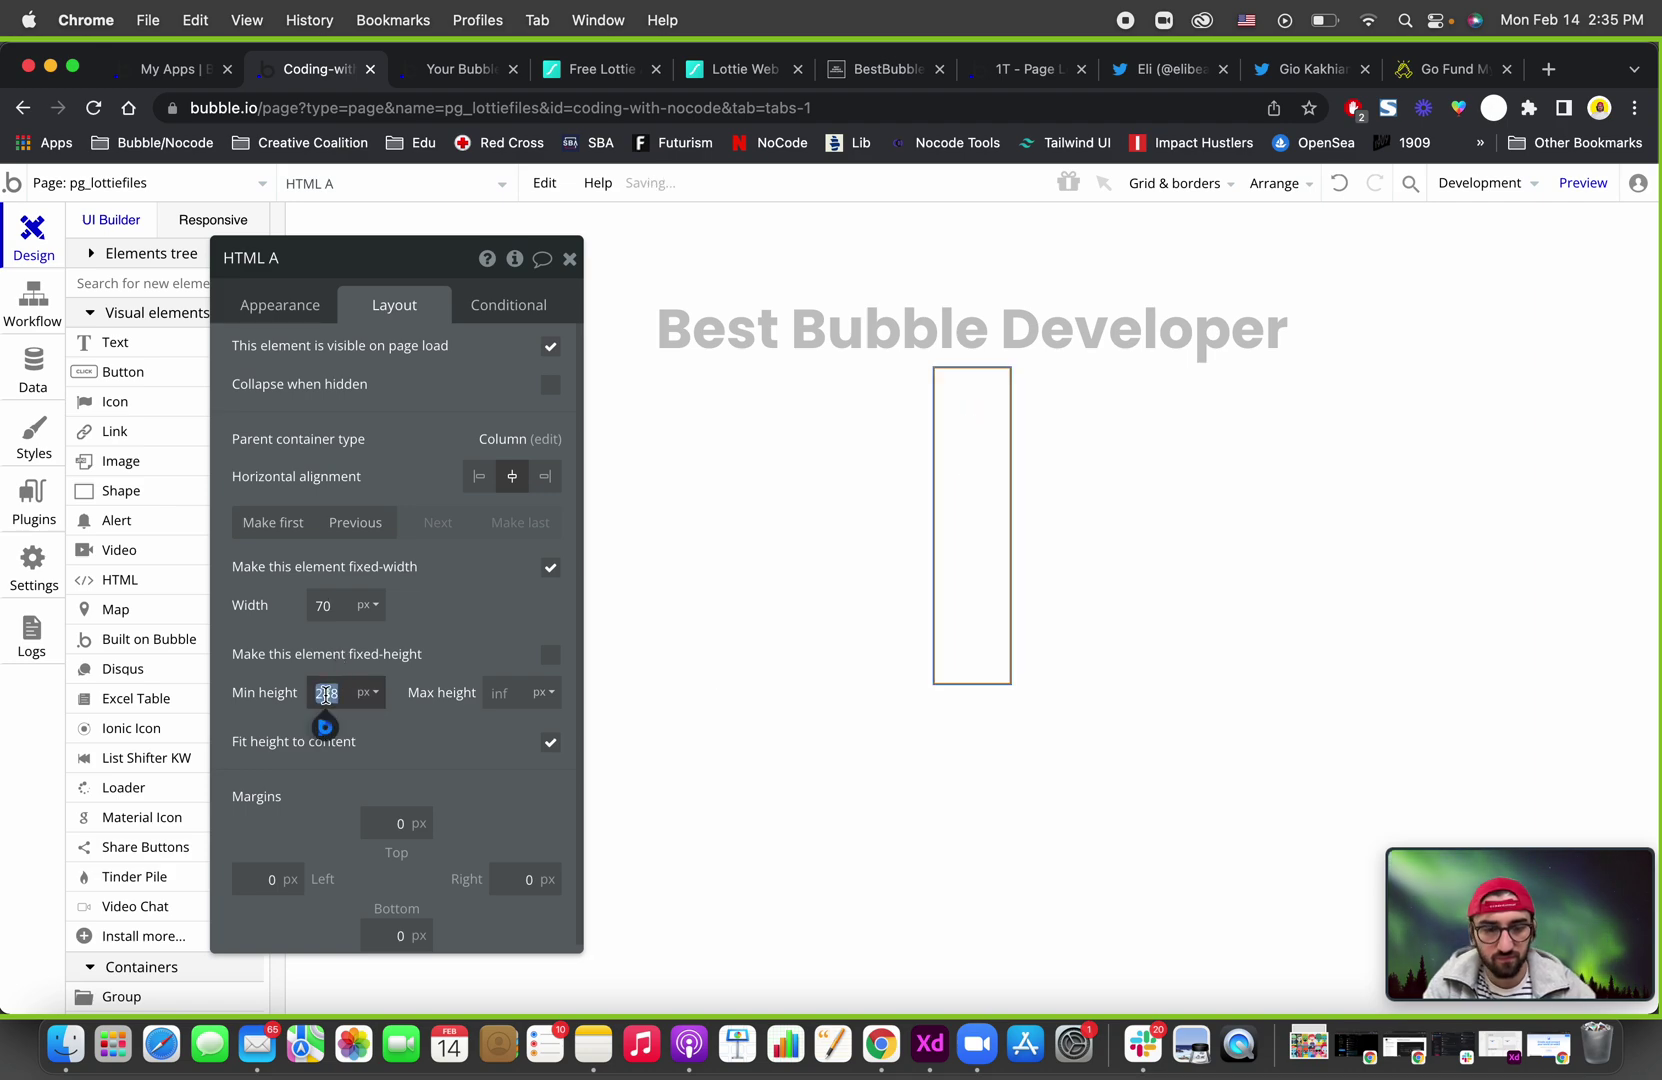
pyautogui.write('70')
pyautogui.click(422, 735)
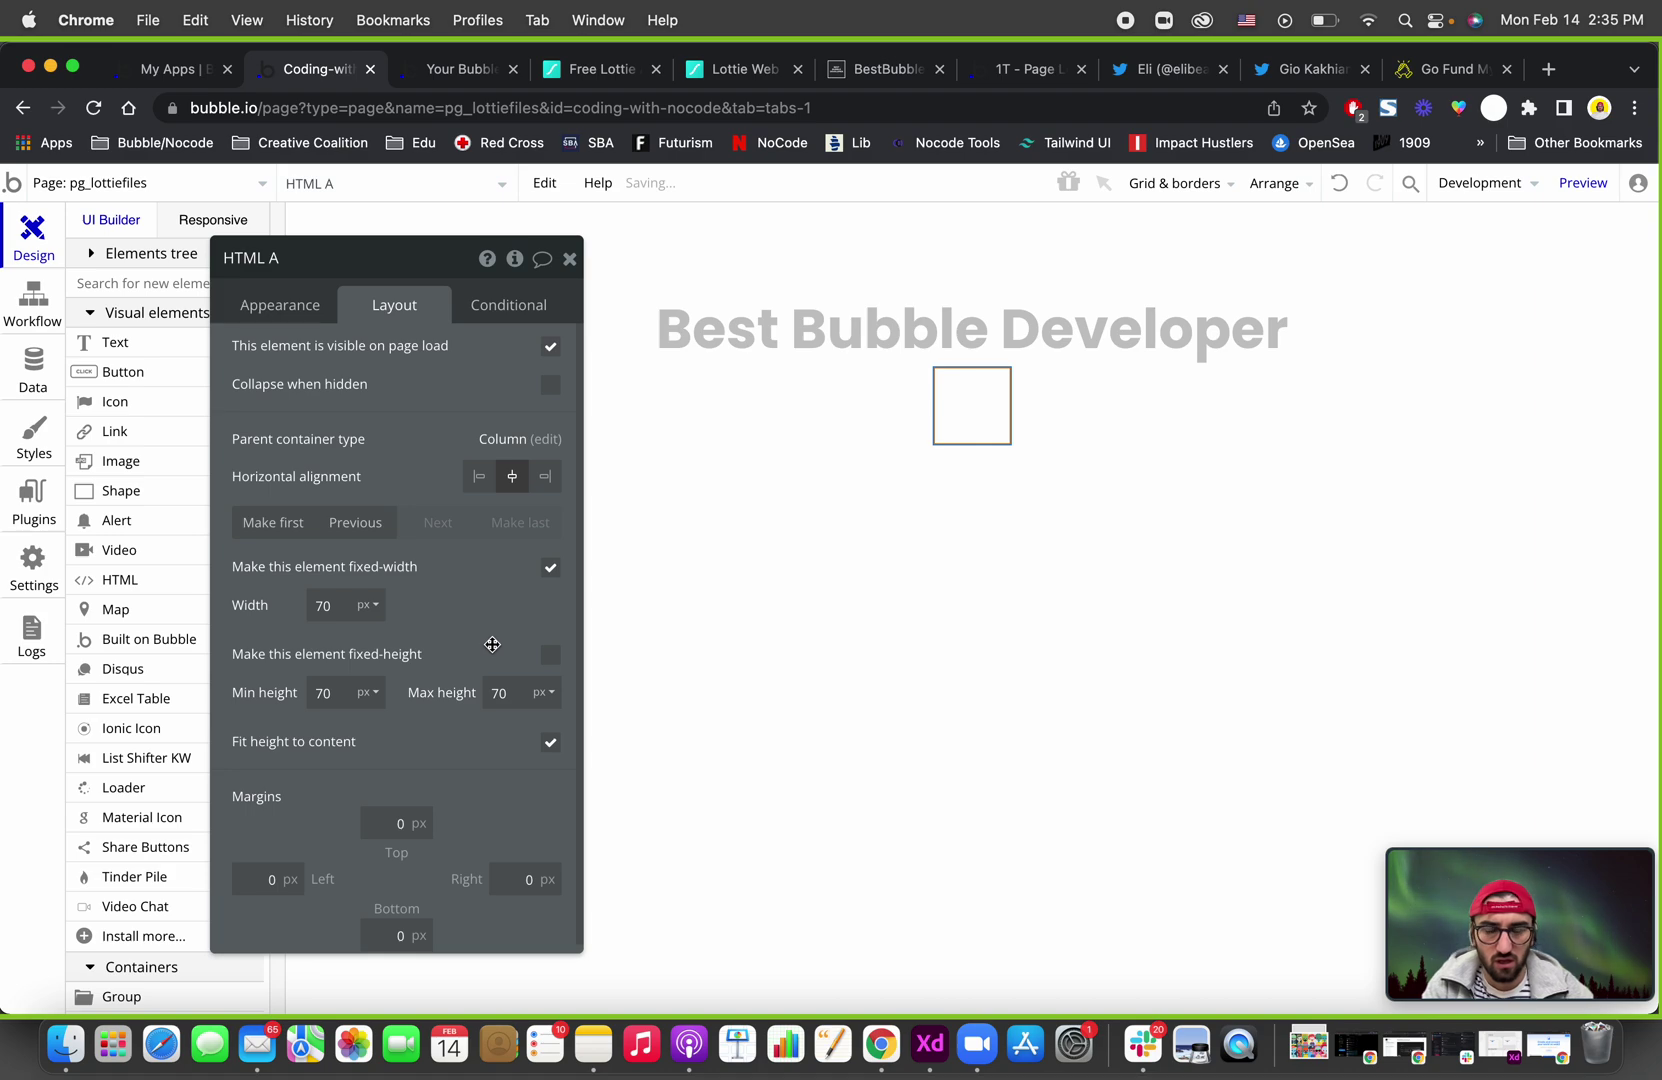
# Change the lottie-player style width and height to 65px in the HTML code.
pyautogui.click(287, 312)
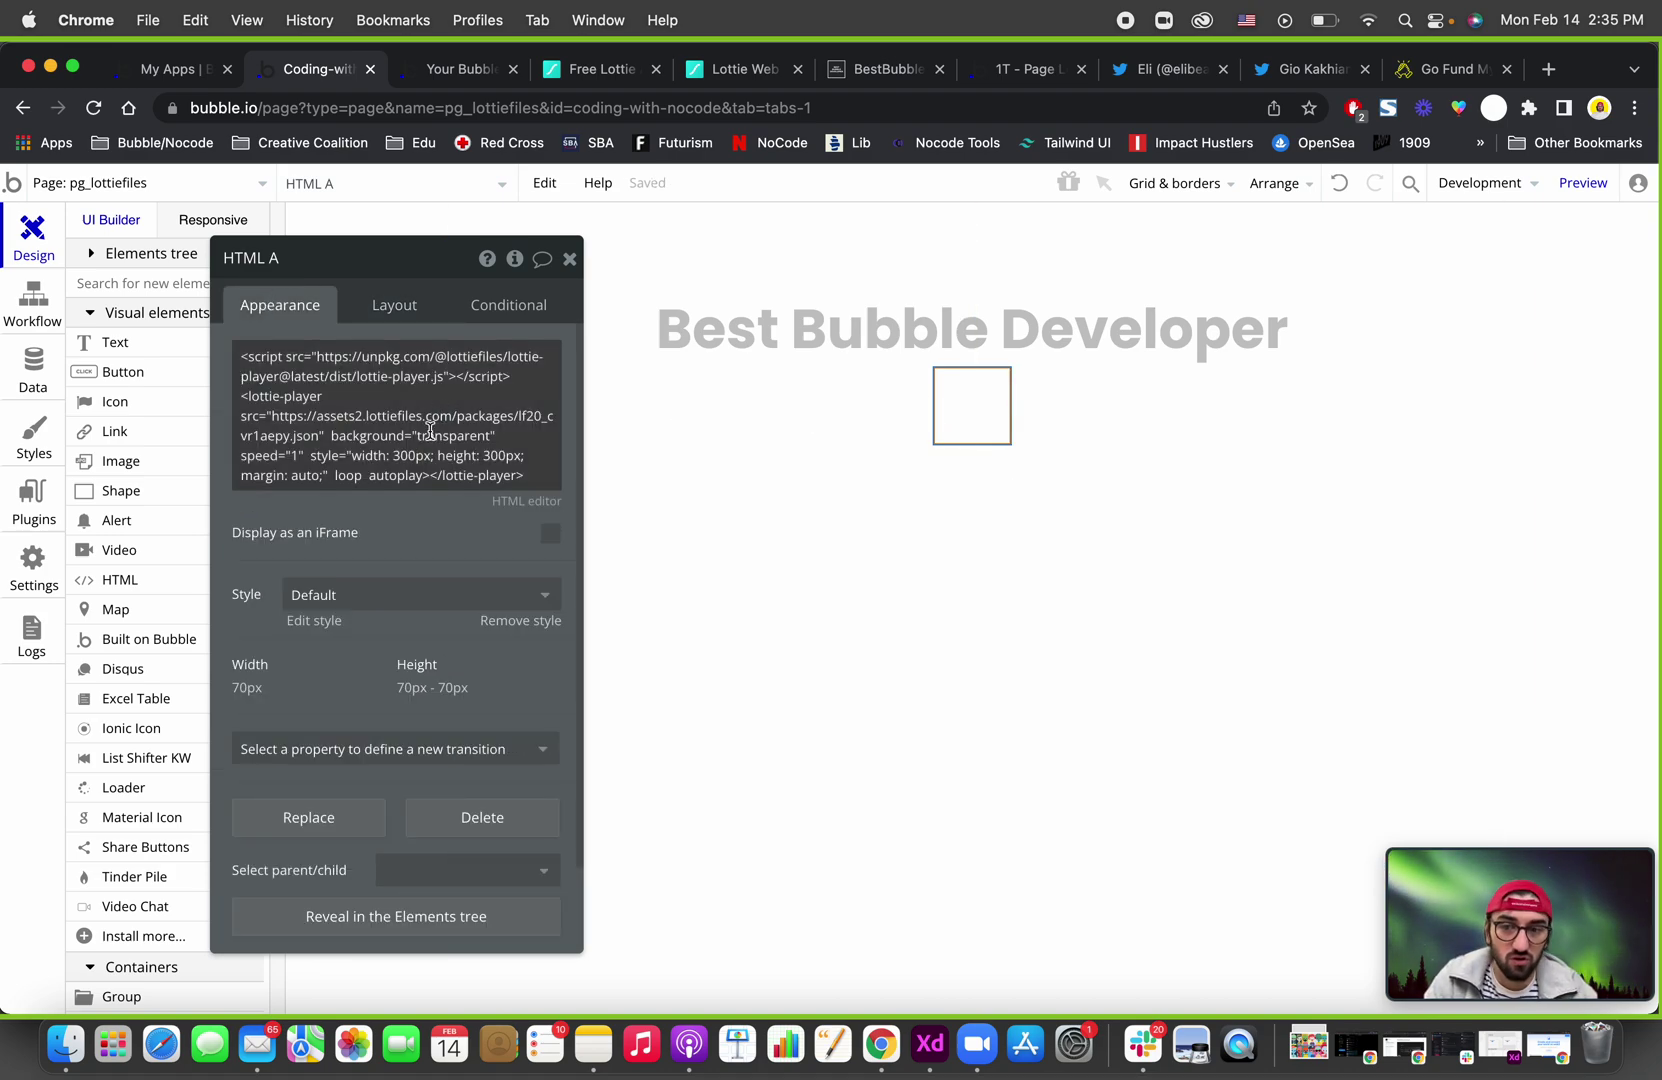
pyautogui.click(408, 445)
pyautogui.click(409, 456)
pyautogui.write('7')
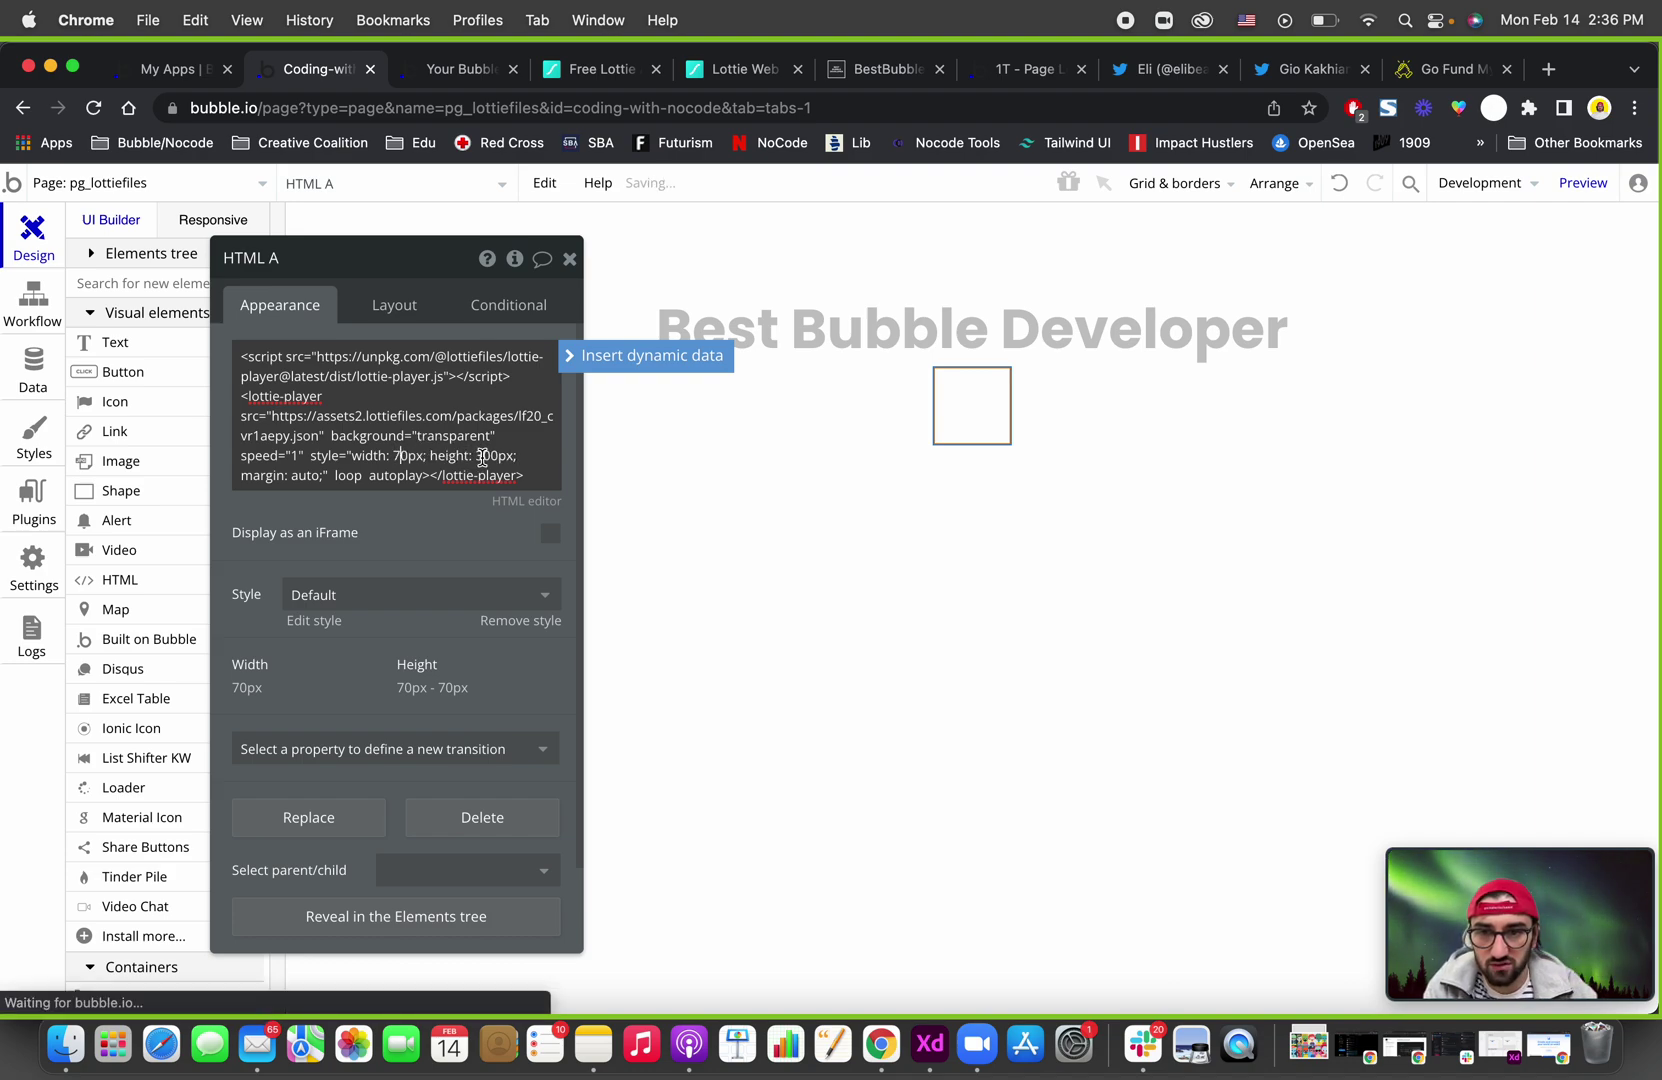
pyautogui.press('BackSpace')
pyautogui.write('7')
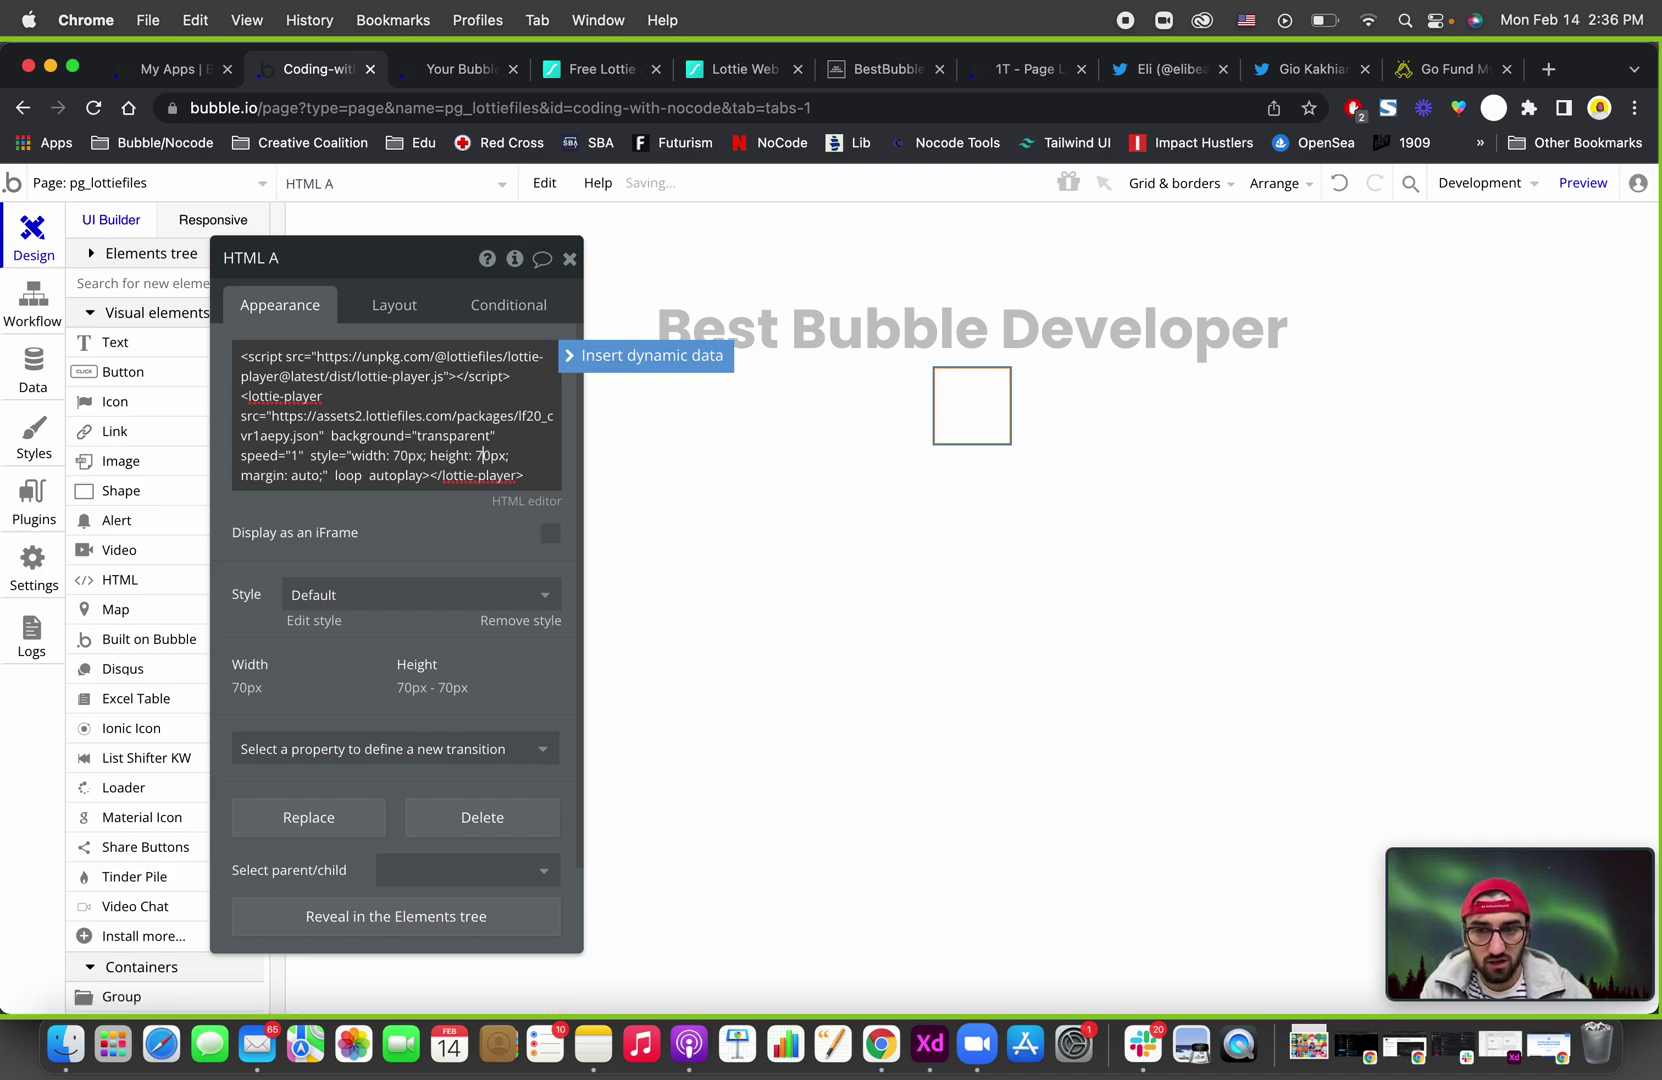
pyautogui.click(374, 509)
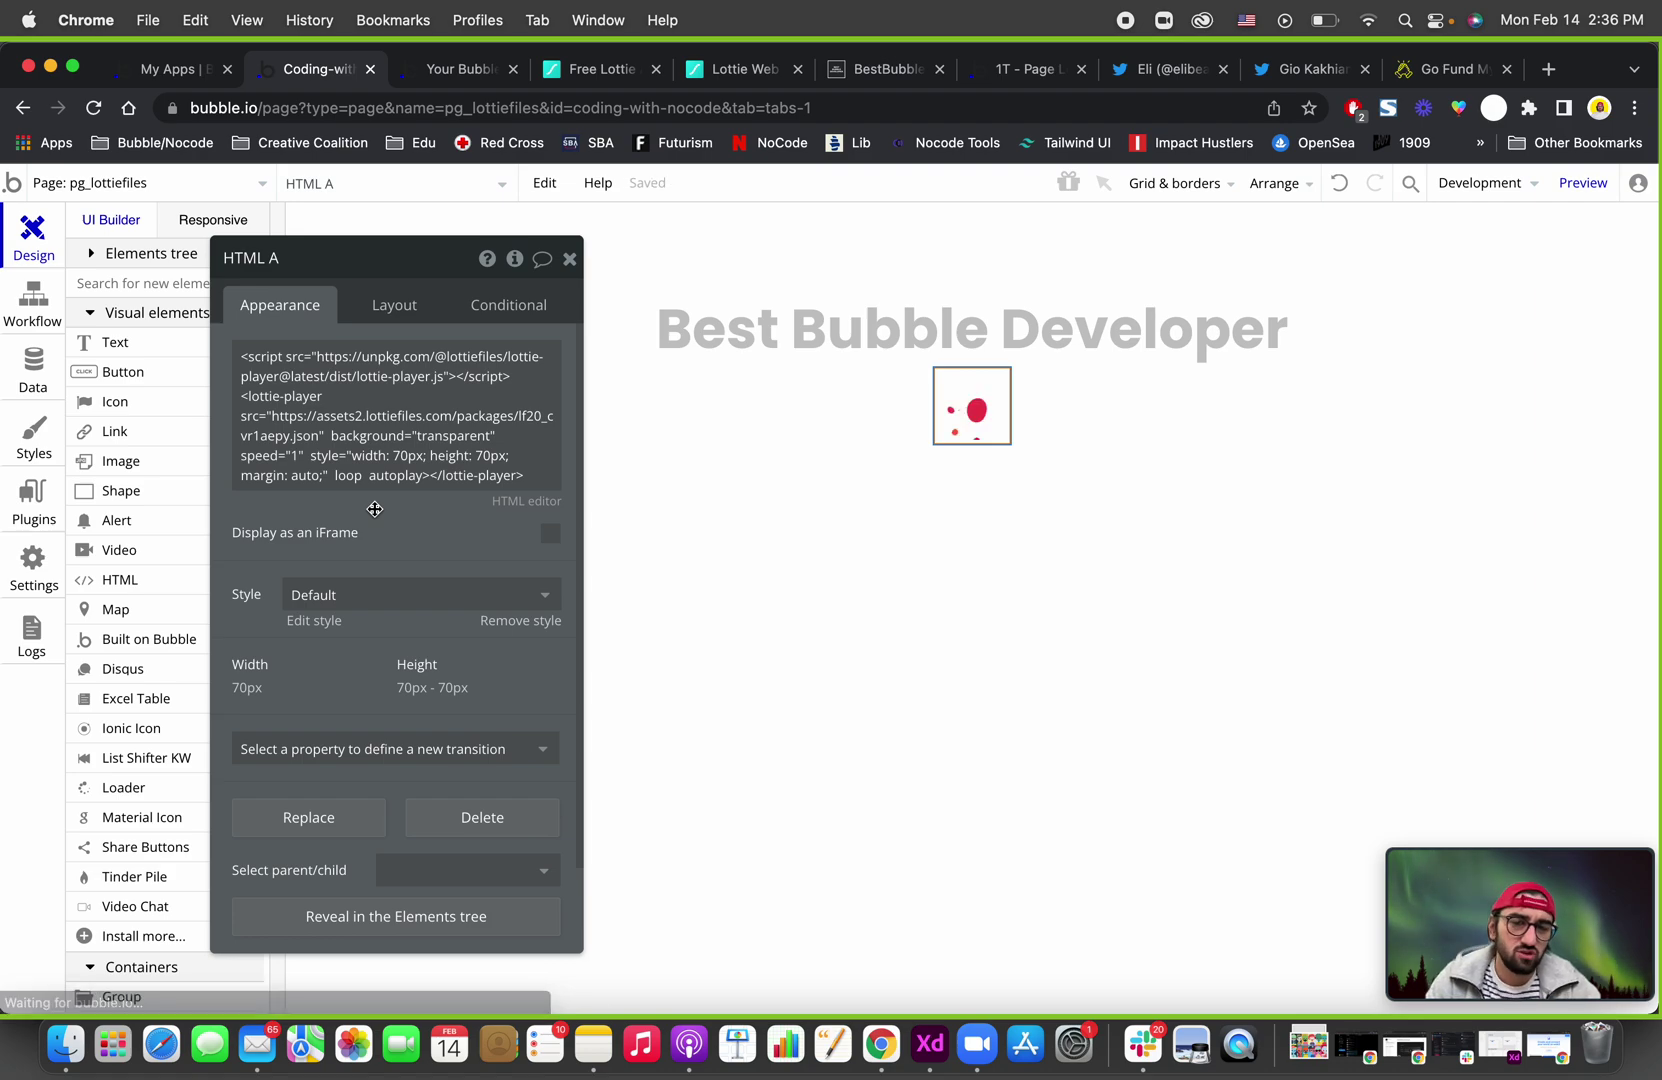
pyautogui.click(406, 452)
pyautogui.press('BackSpace')
pyautogui.press('BackSpace')
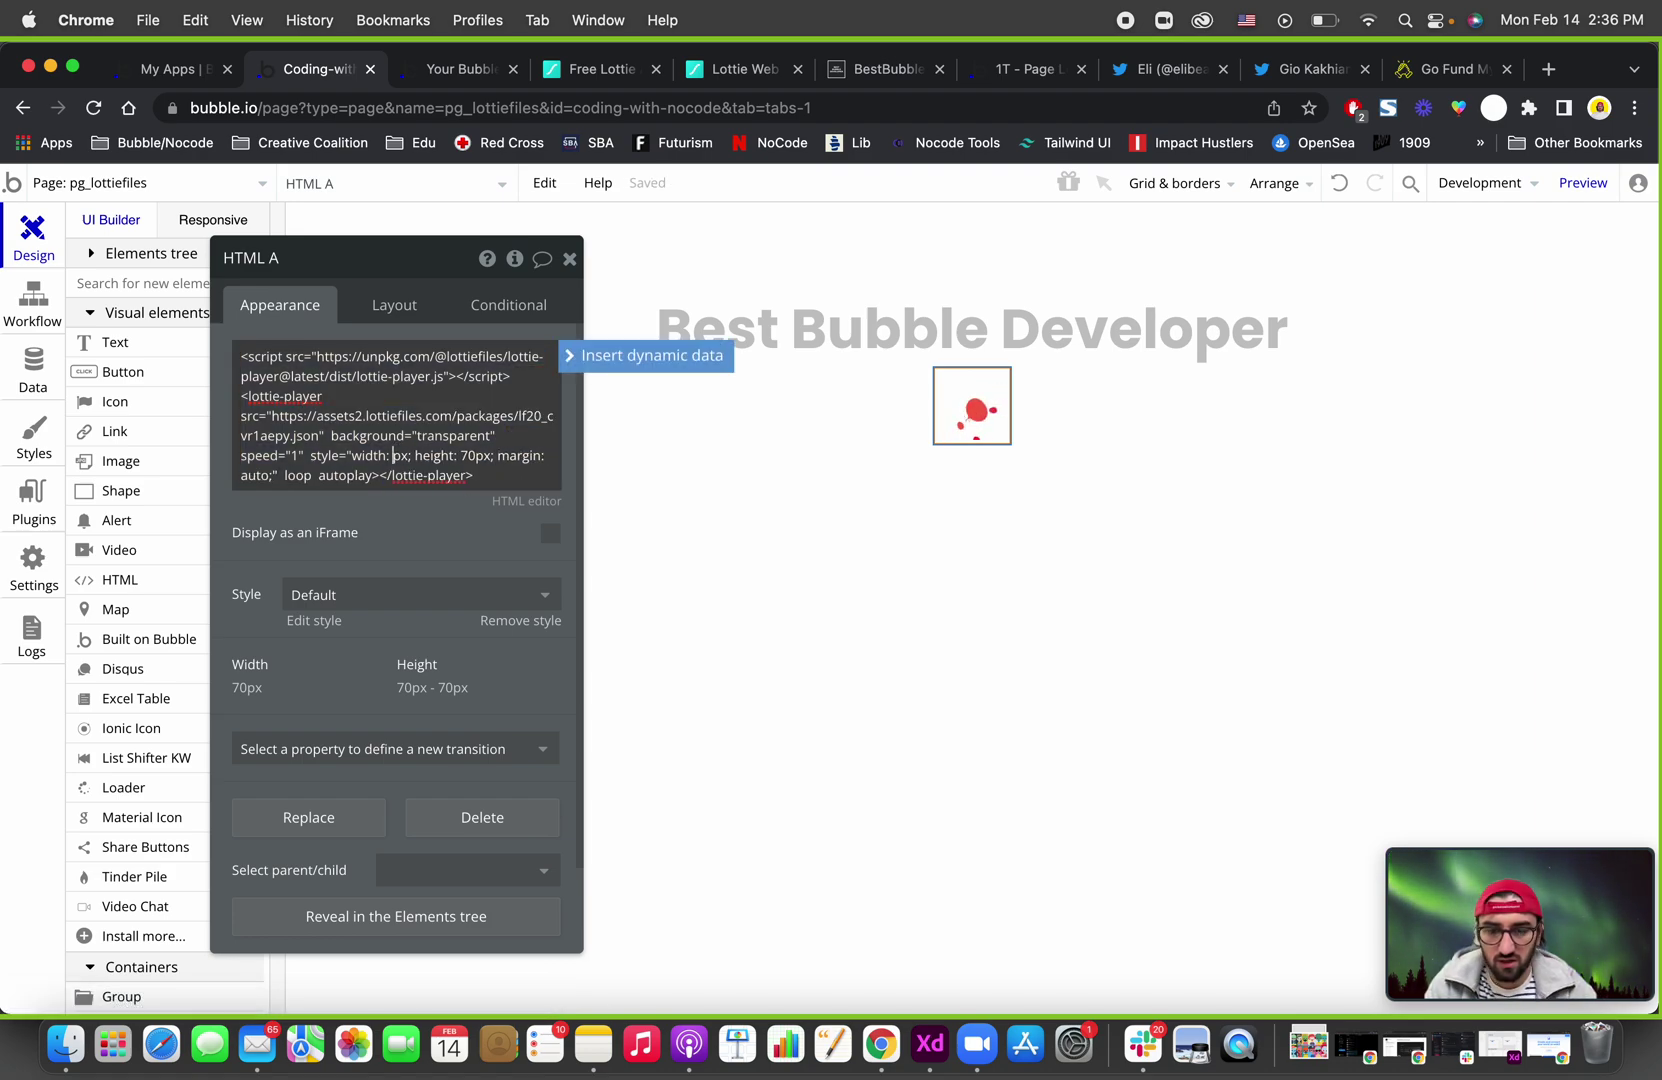
pyautogui.write('65')
pyautogui.press('BackSpace')
pyautogui.press('BackSpace')
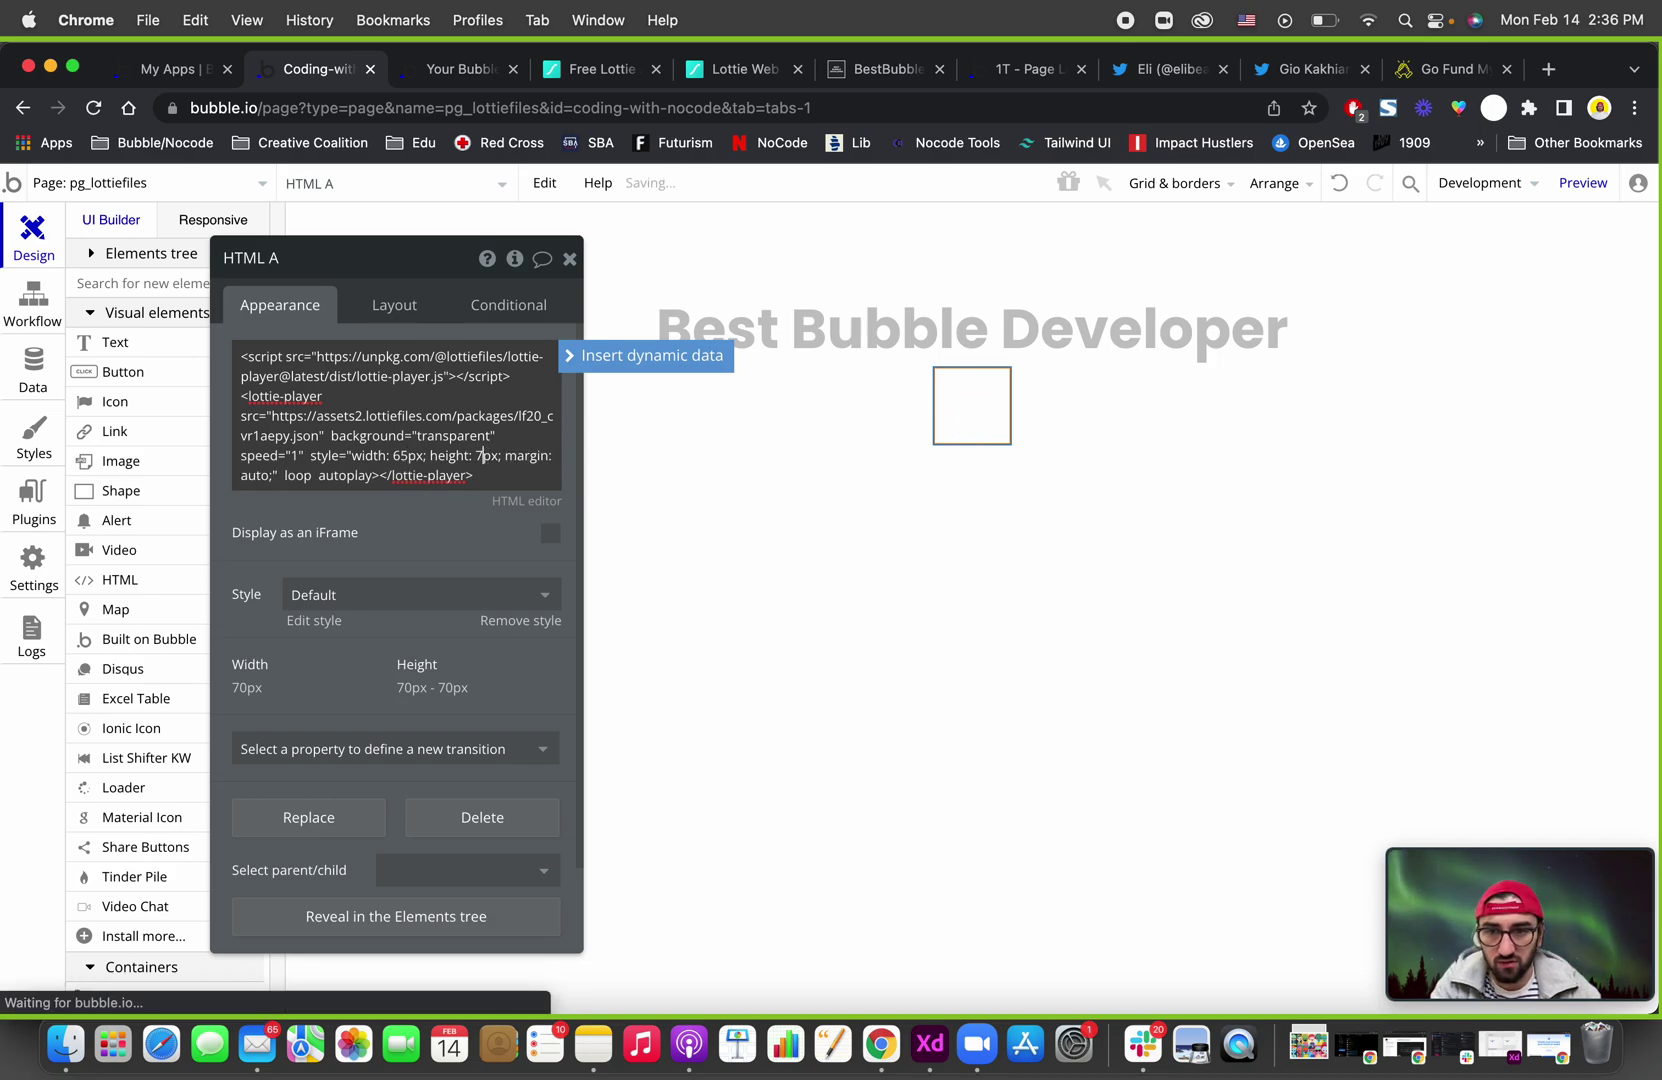
pyautogui.write('65')
pyautogui.click(404, 504)
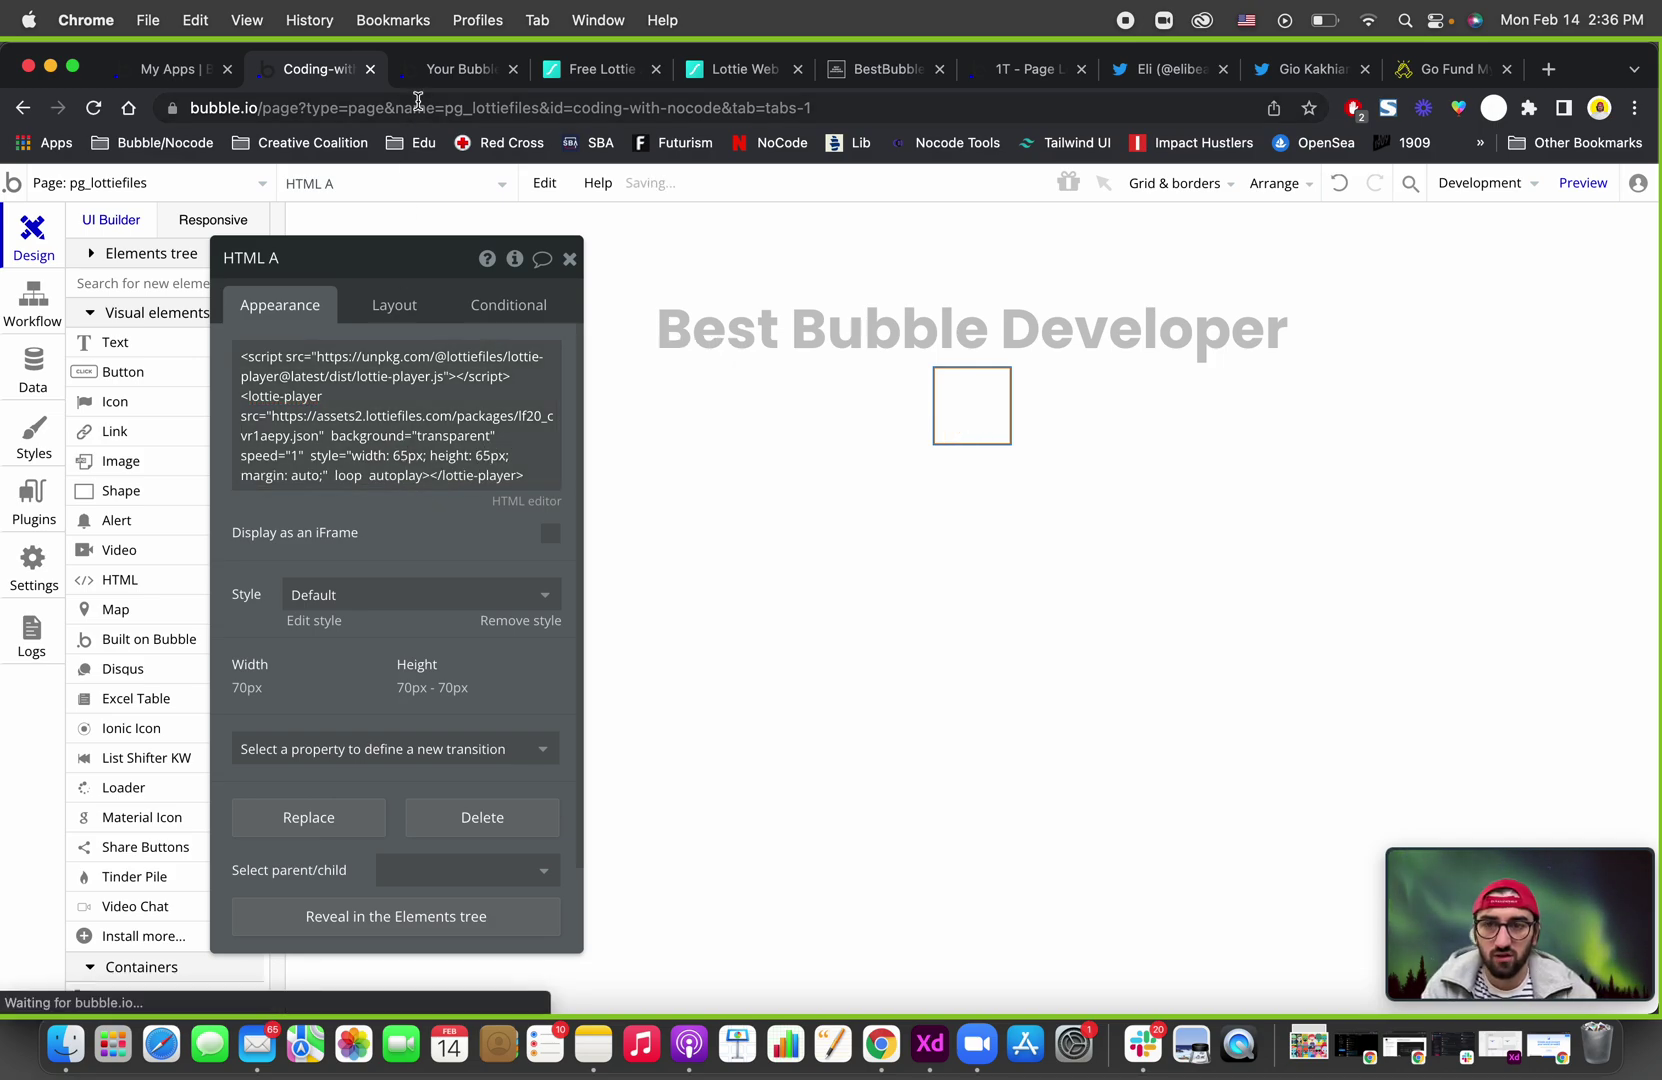
# Reload the preview tab to see the smaller animation.
pyautogui.click(448, 69)
pyautogui.click(451, 115)
pyautogui.press('Return')
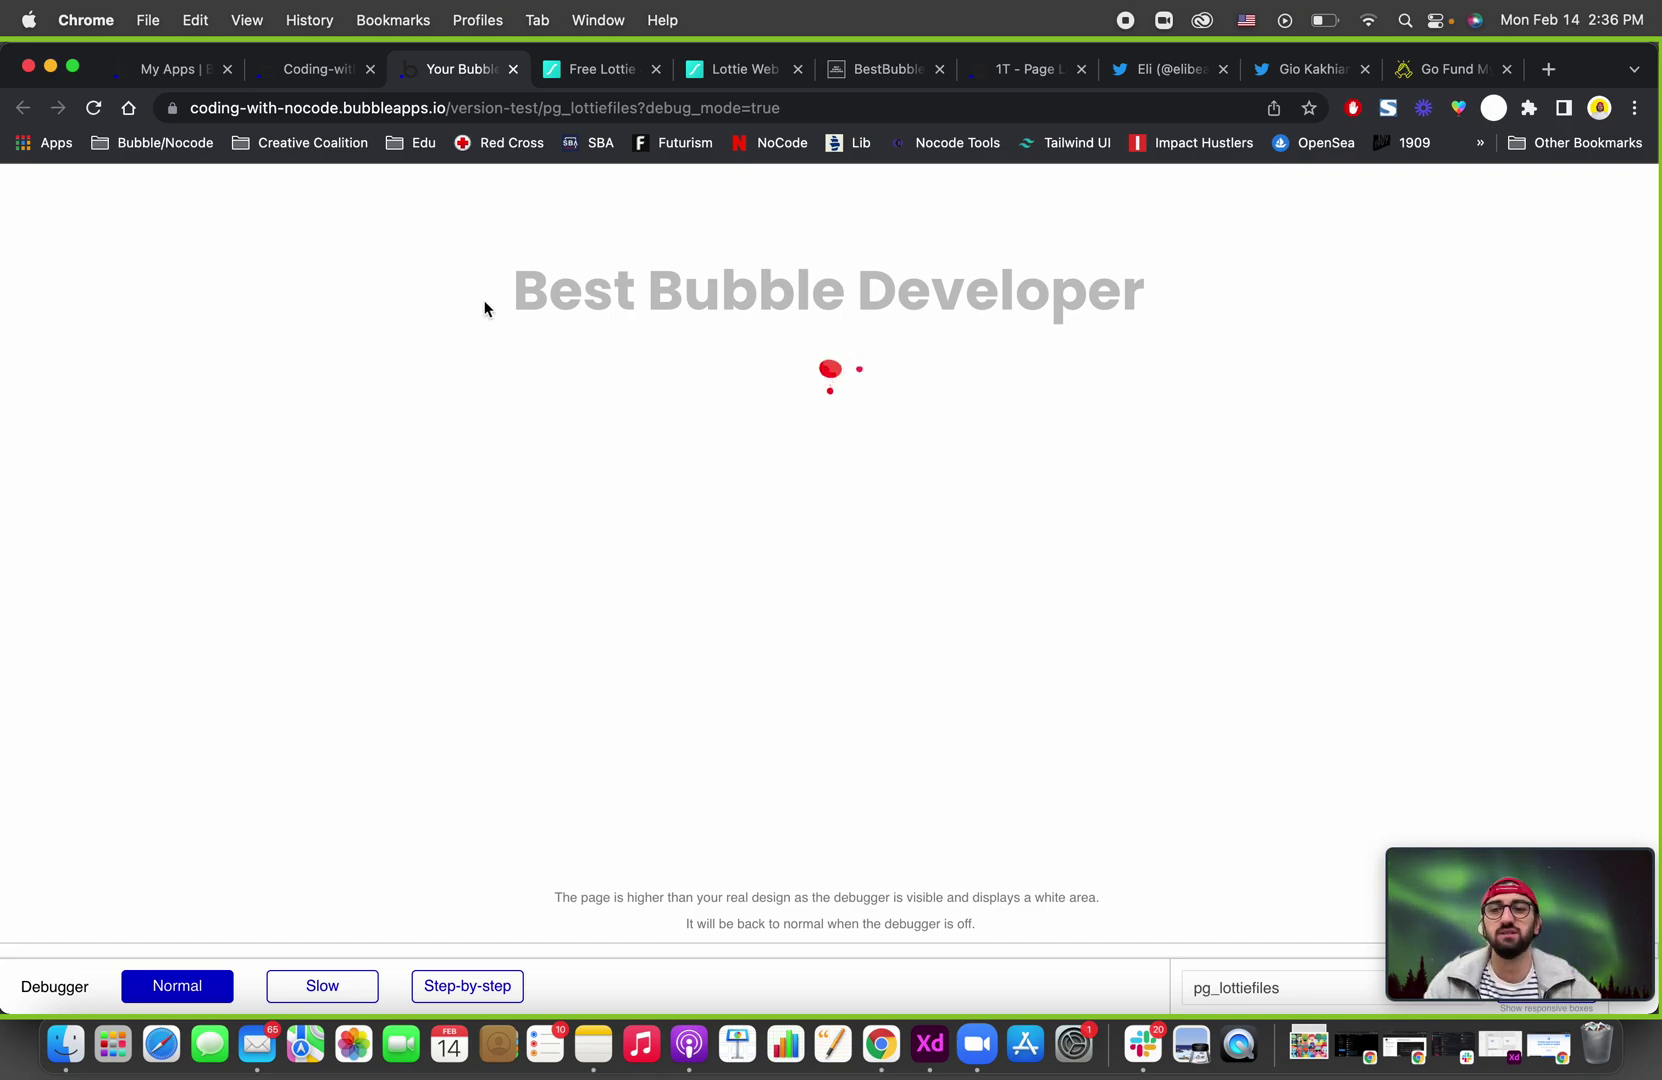
# Close the HTML A panel, deselect it, and show the 1T - Page Loader plugin details.
pyautogui.click(299, 86)
pyautogui.click(568, 262)
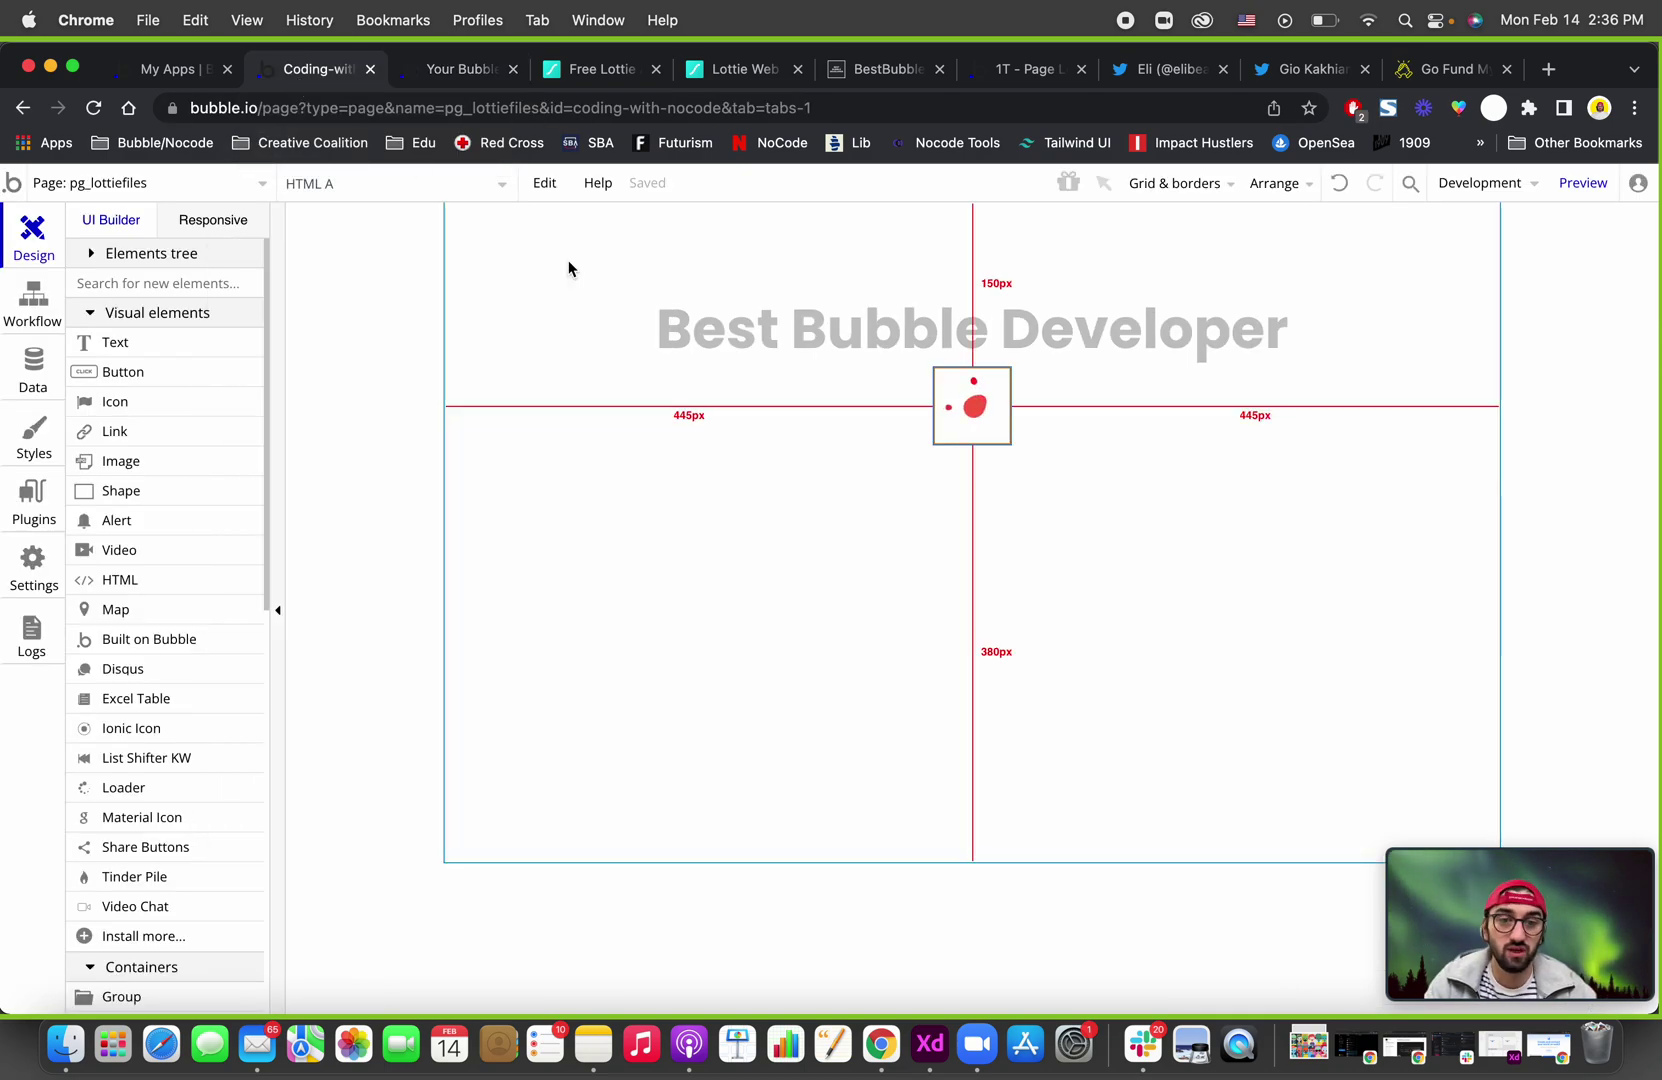
pyautogui.click(589, 574)
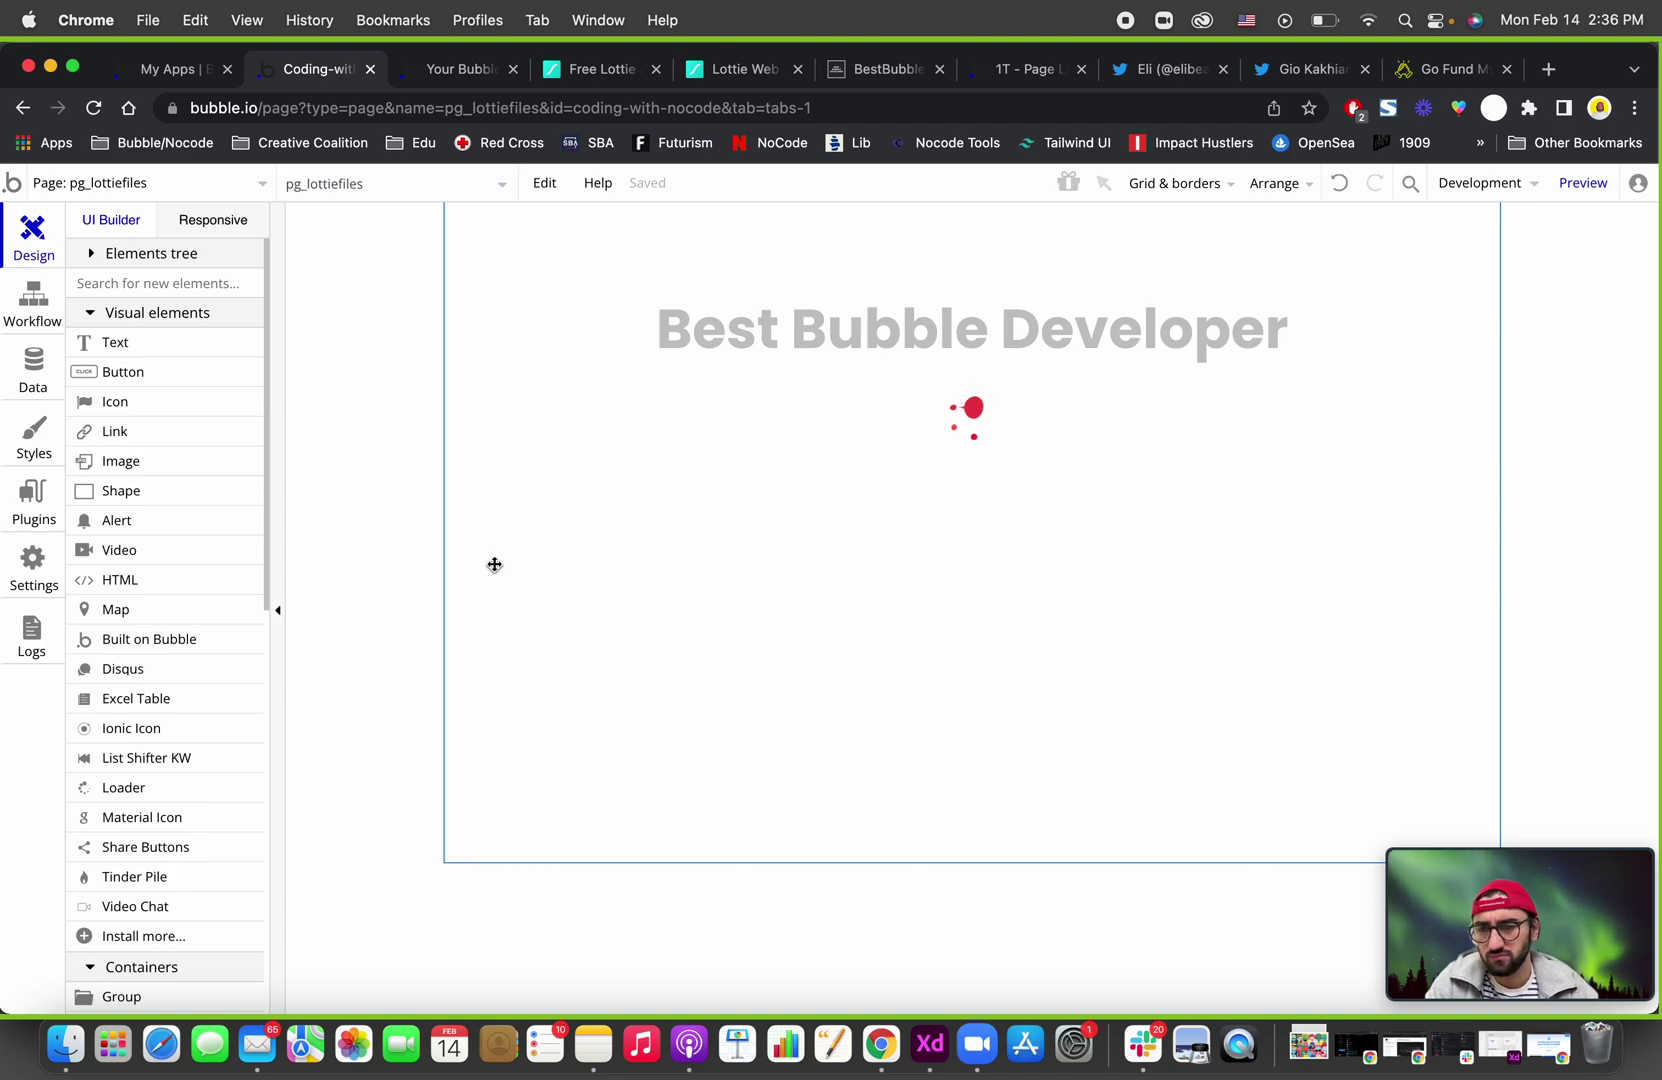
pyautogui.click(29, 521)
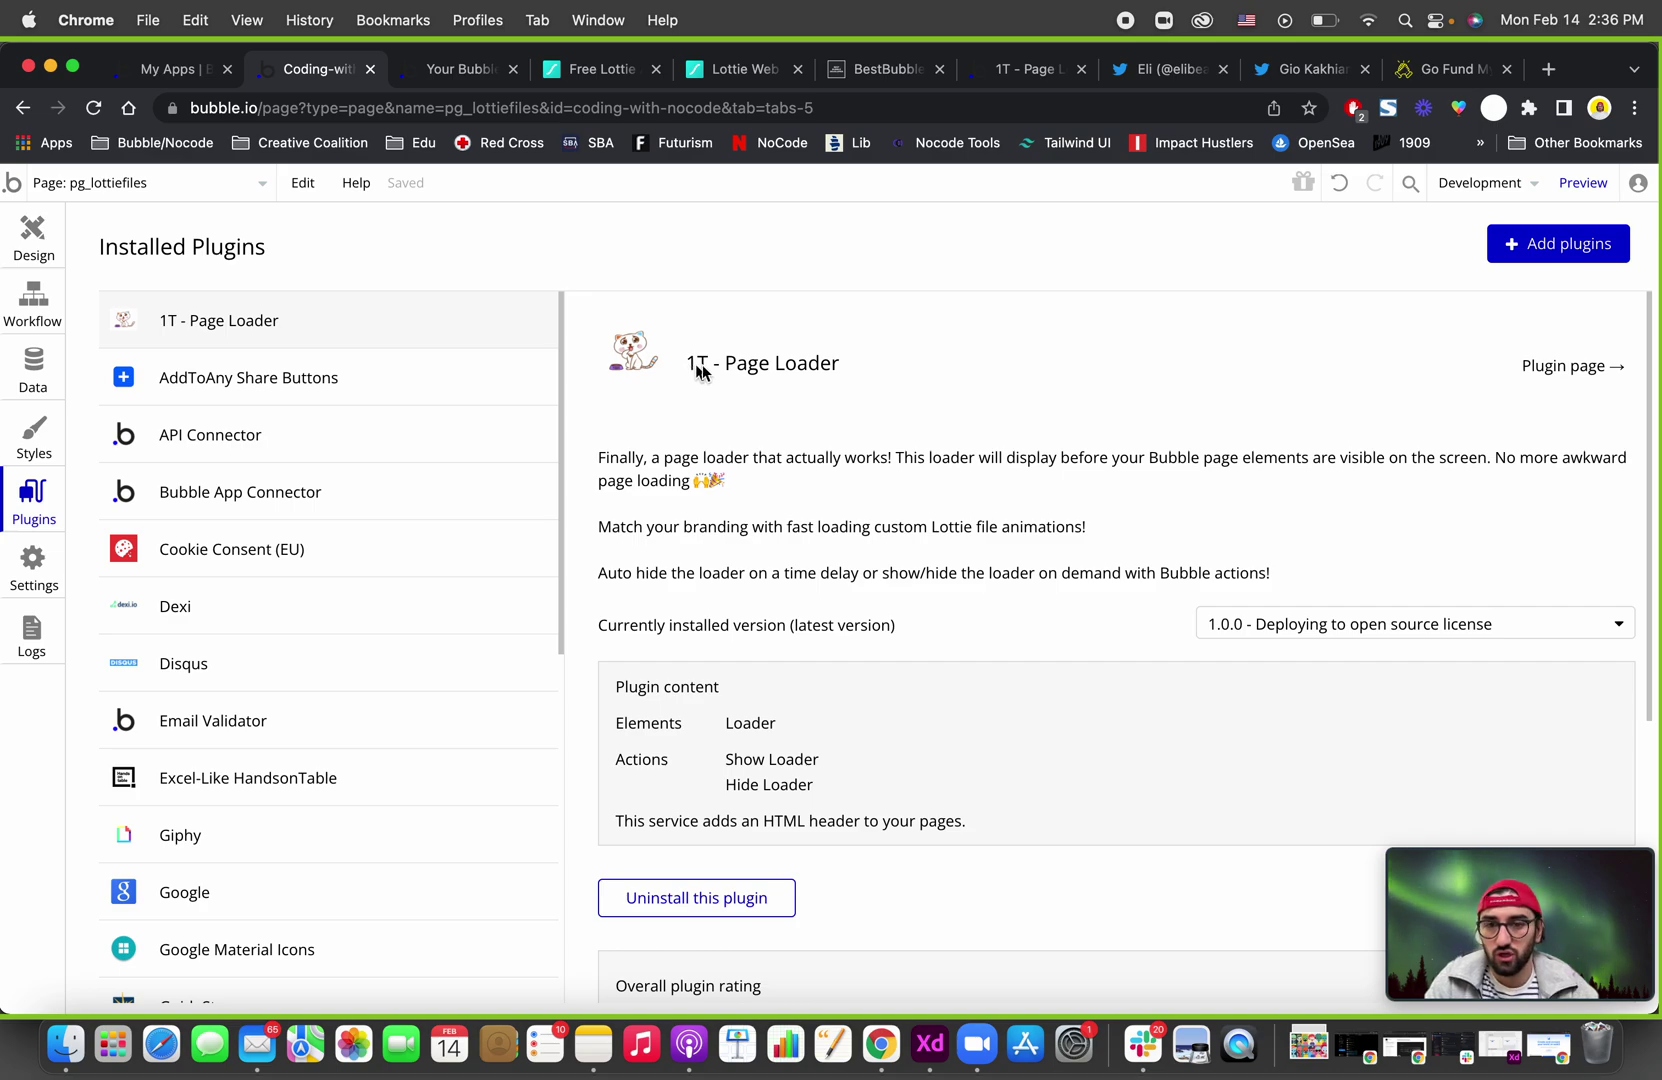
# Place a Loader element from the 1T Page Loader plugin on the page.
pyautogui.click(25, 246)
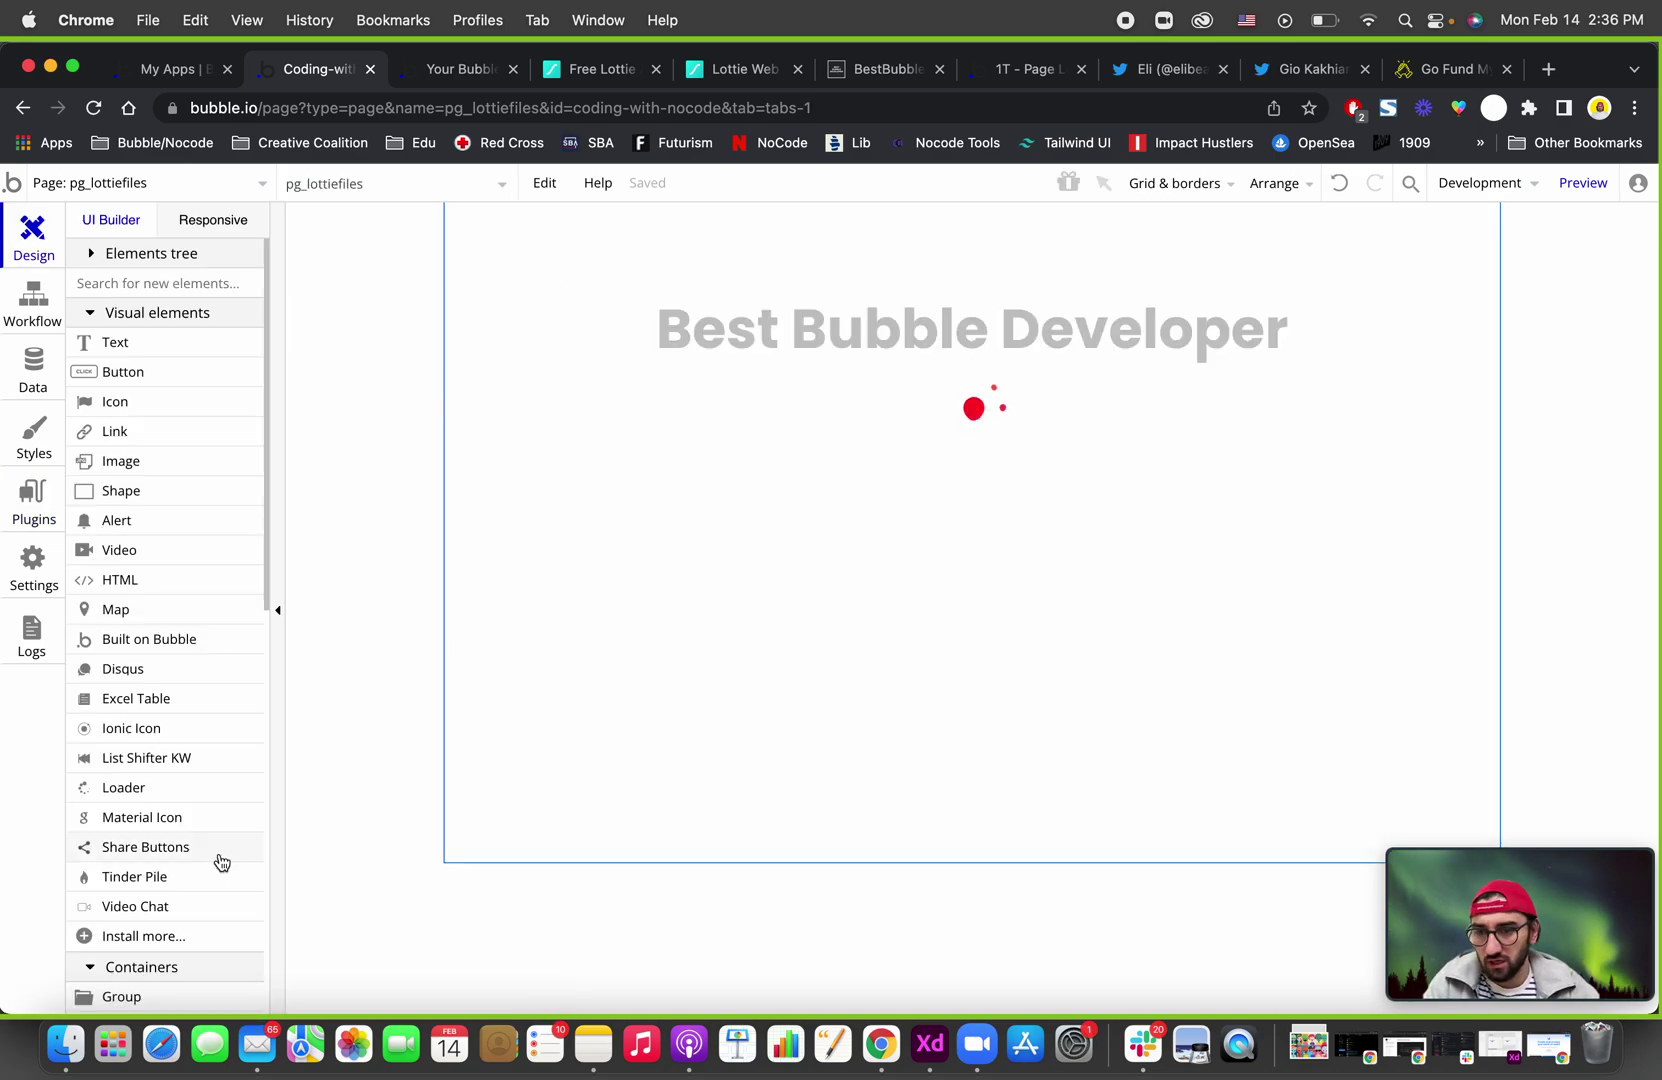
pyautogui.click(170, 785)
pyautogui.click(952, 579)
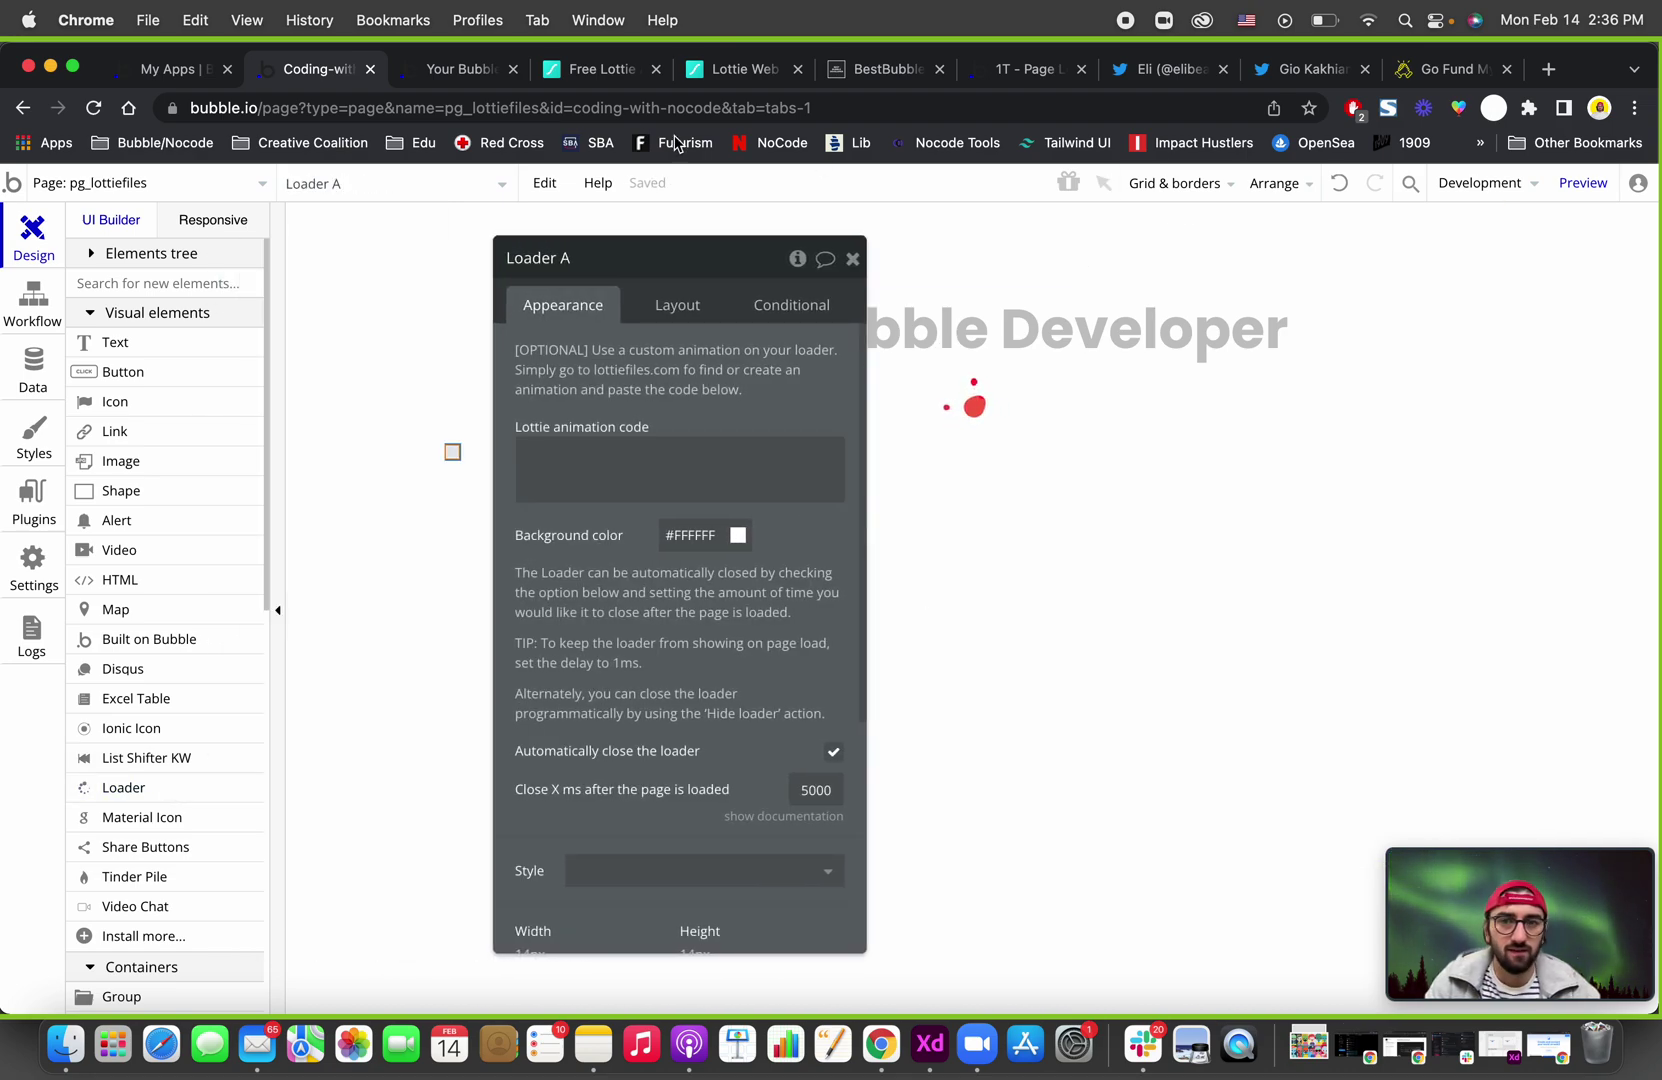
pyautogui.click(601, 69)
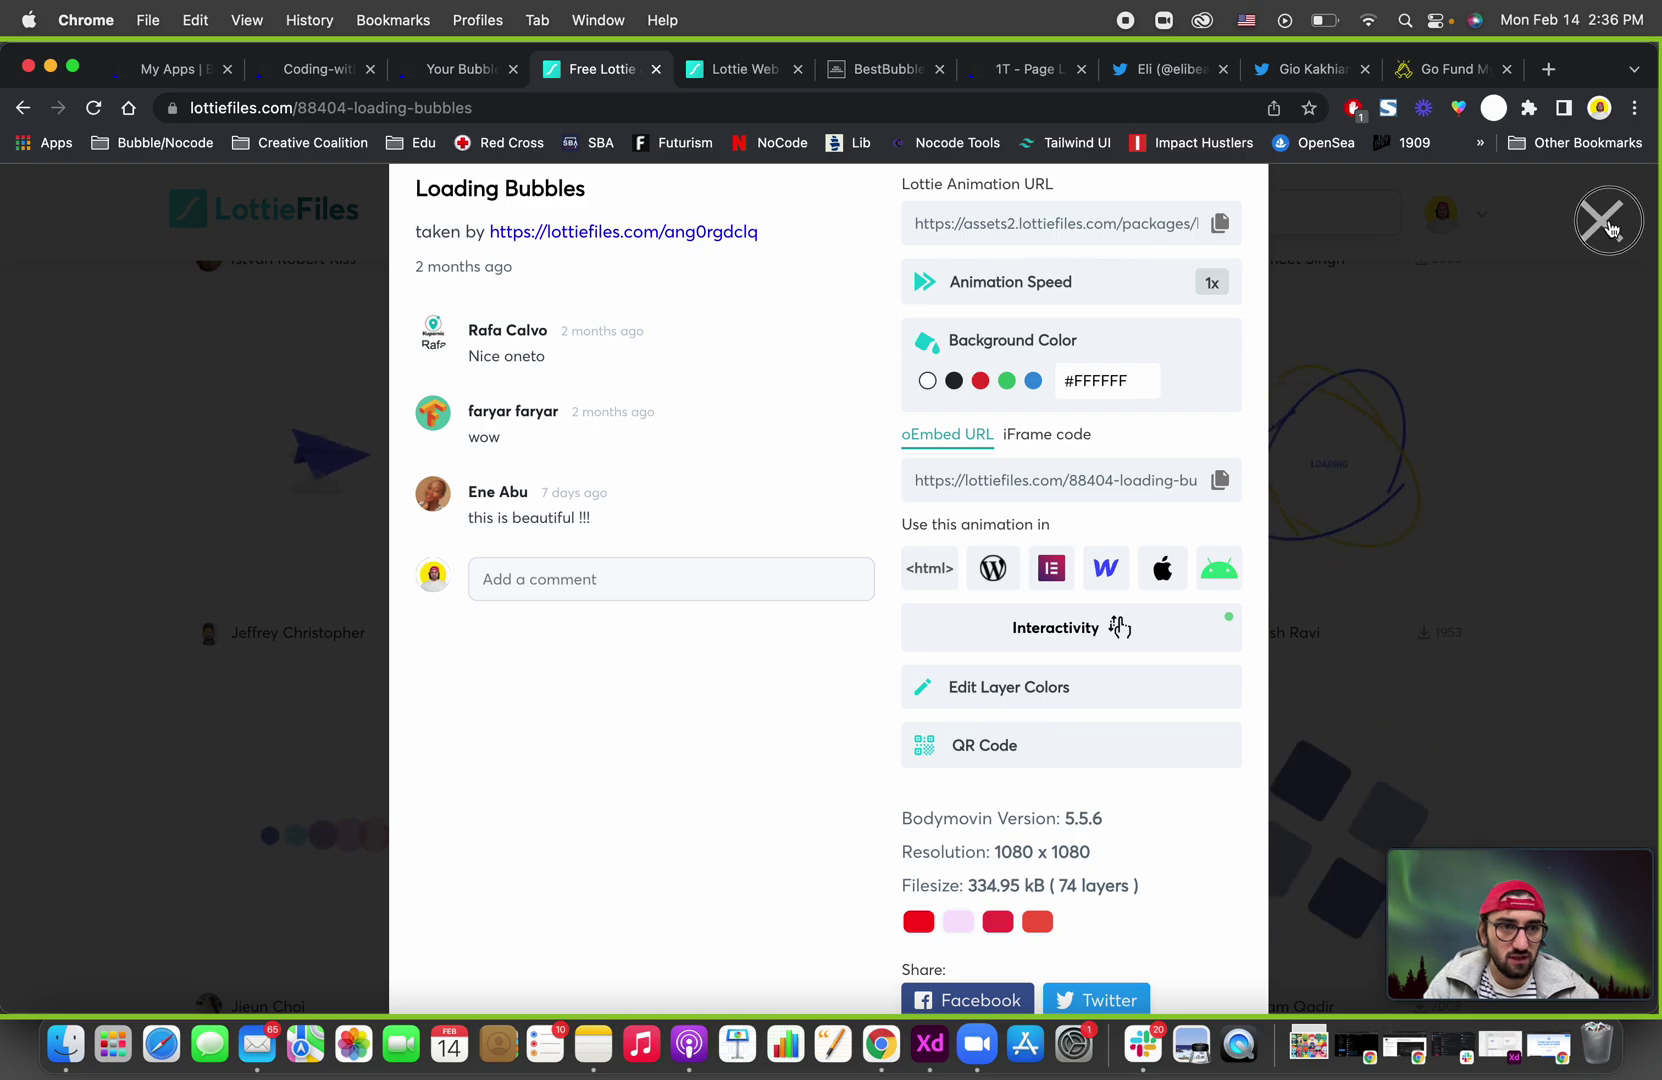
# Copy the red handwritten 'load' animation's embed code with Controls unchecked.
pyautogui.click(1601, 221)
pyautogui.scroll(-1, 1519, 427)
pyautogui.scroll(-2, 1516, 426)
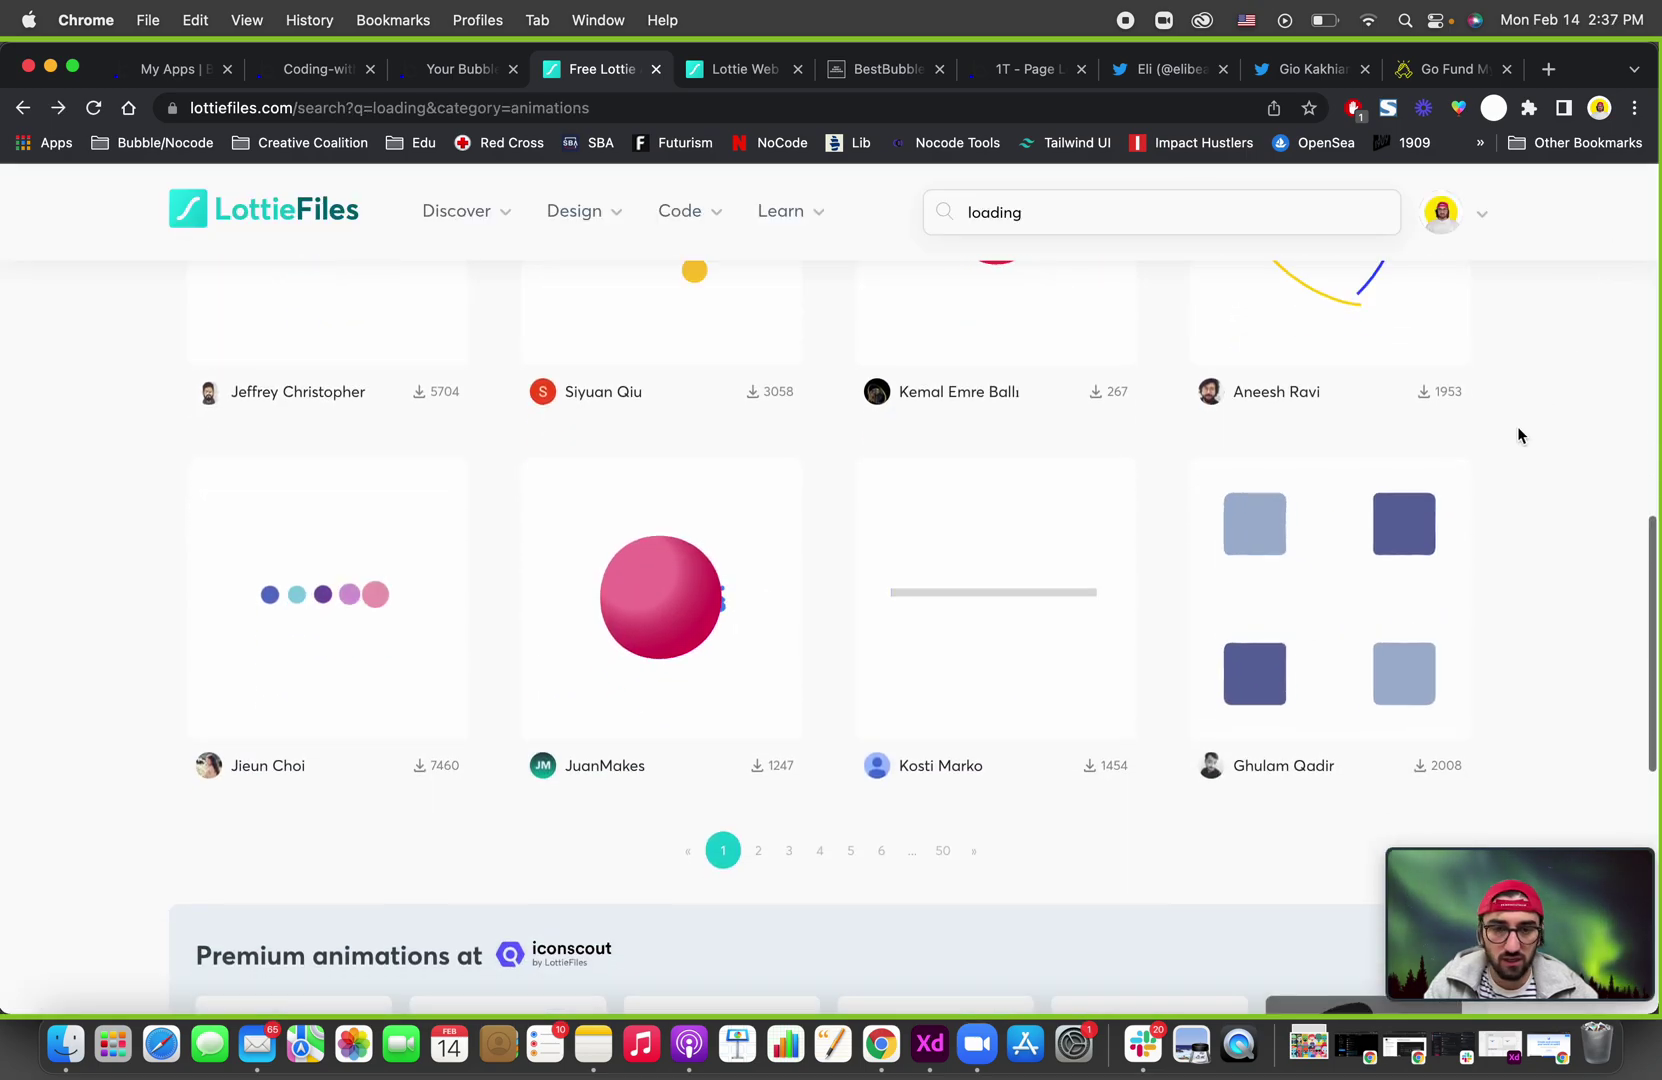
pyautogui.scroll(5, 1517, 426)
pyautogui.scroll(2, 1519, 435)
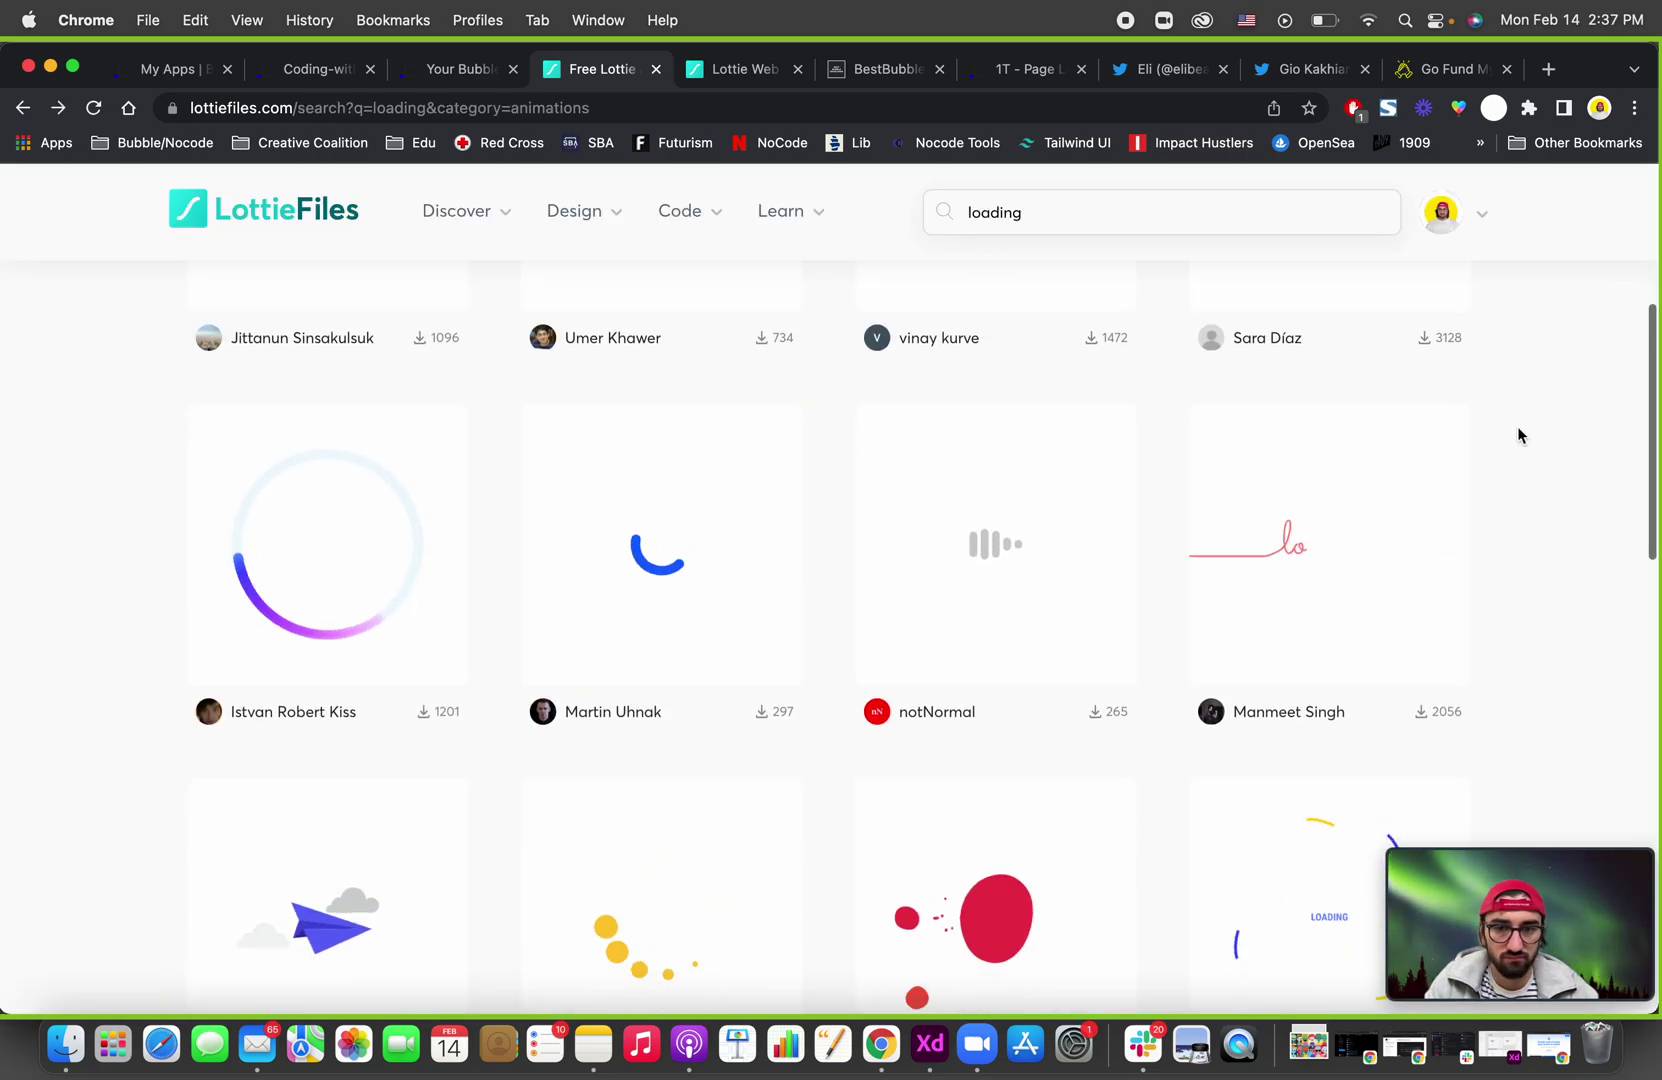
pyautogui.click(1094, 493)
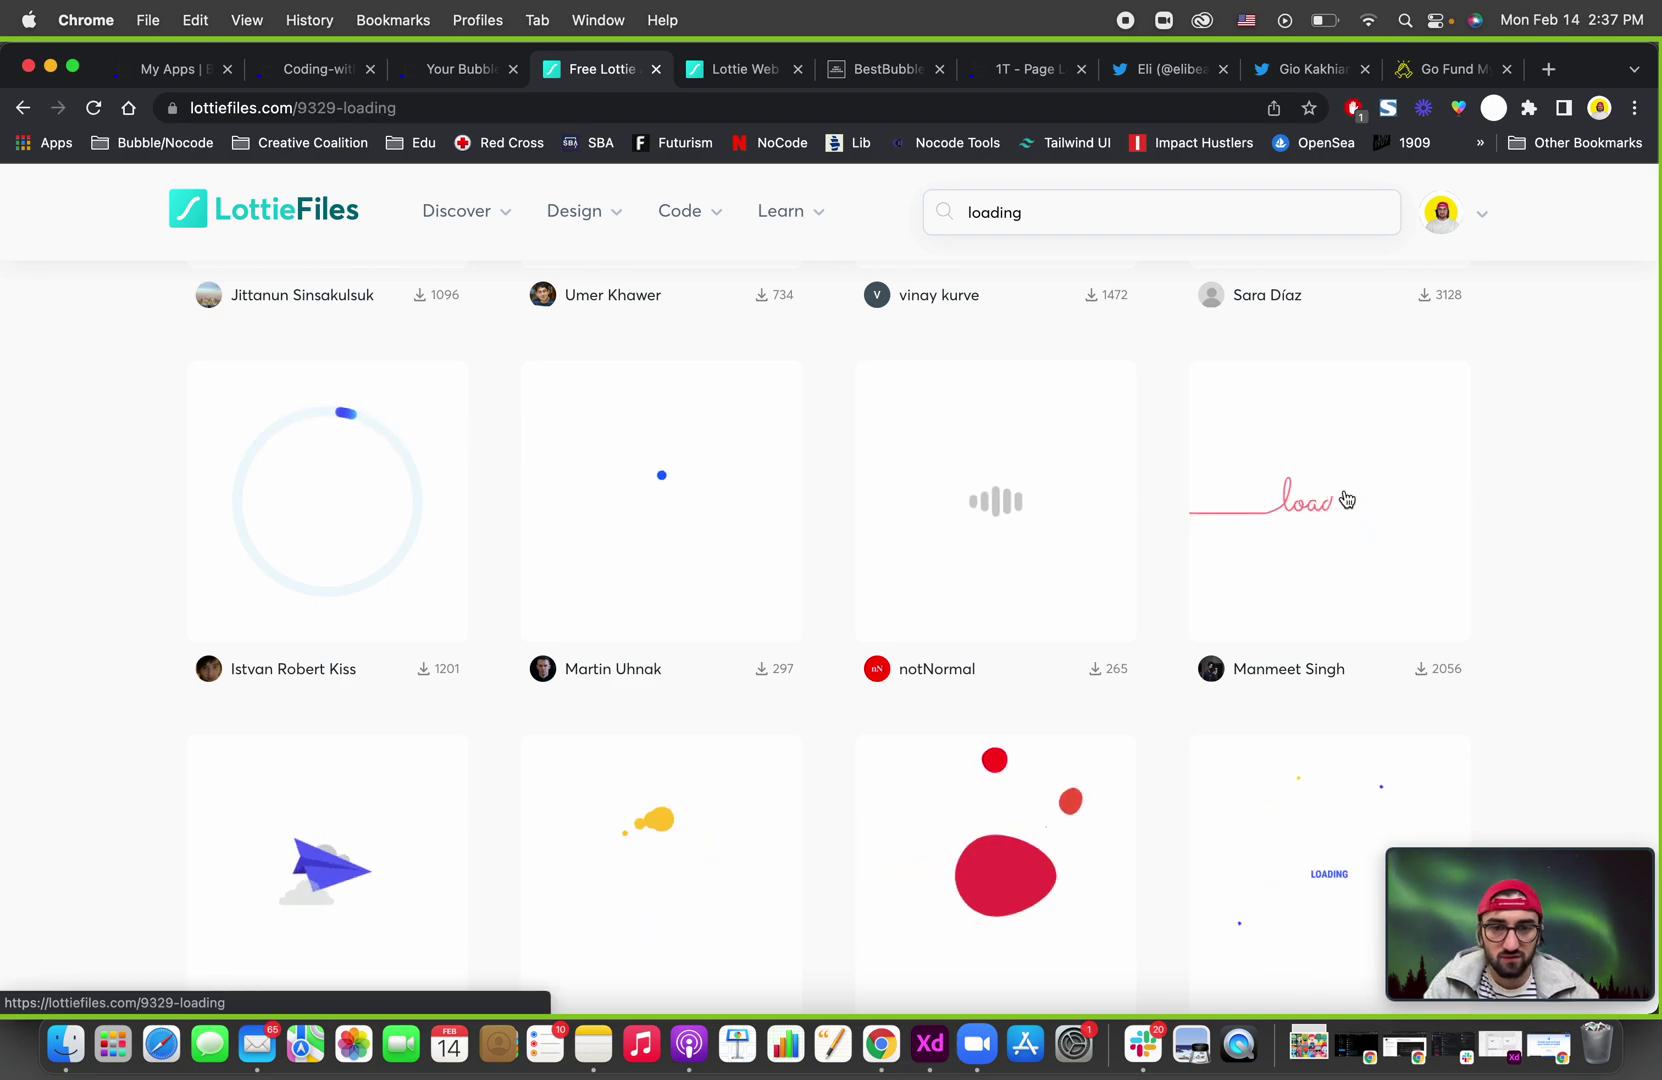
pyautogui.click(1347, 500)
pyautogui.scroll(-2, 716, 641)
pyautogui.scroll(-3, 716, 636)
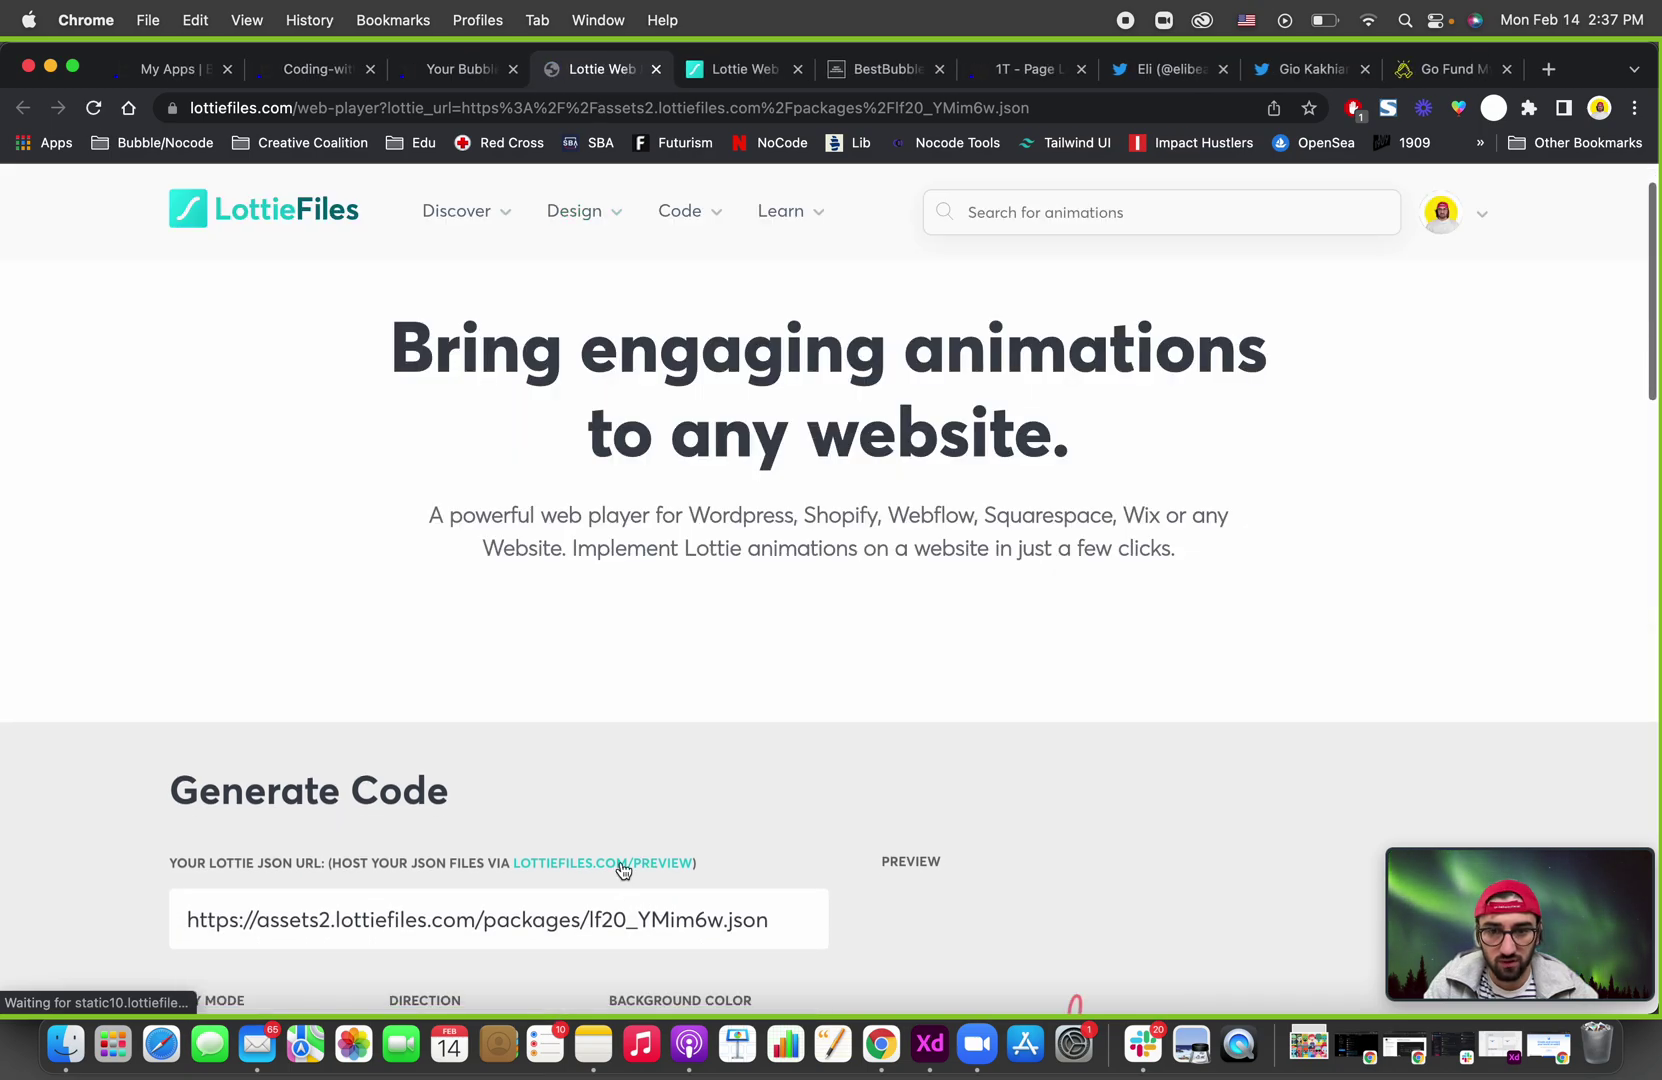
pyautogui.scroll(-1, 624, 831)
pyautogui.scroll(-6, 616, 741)
pyautogui.scroll(1, 616, 742)
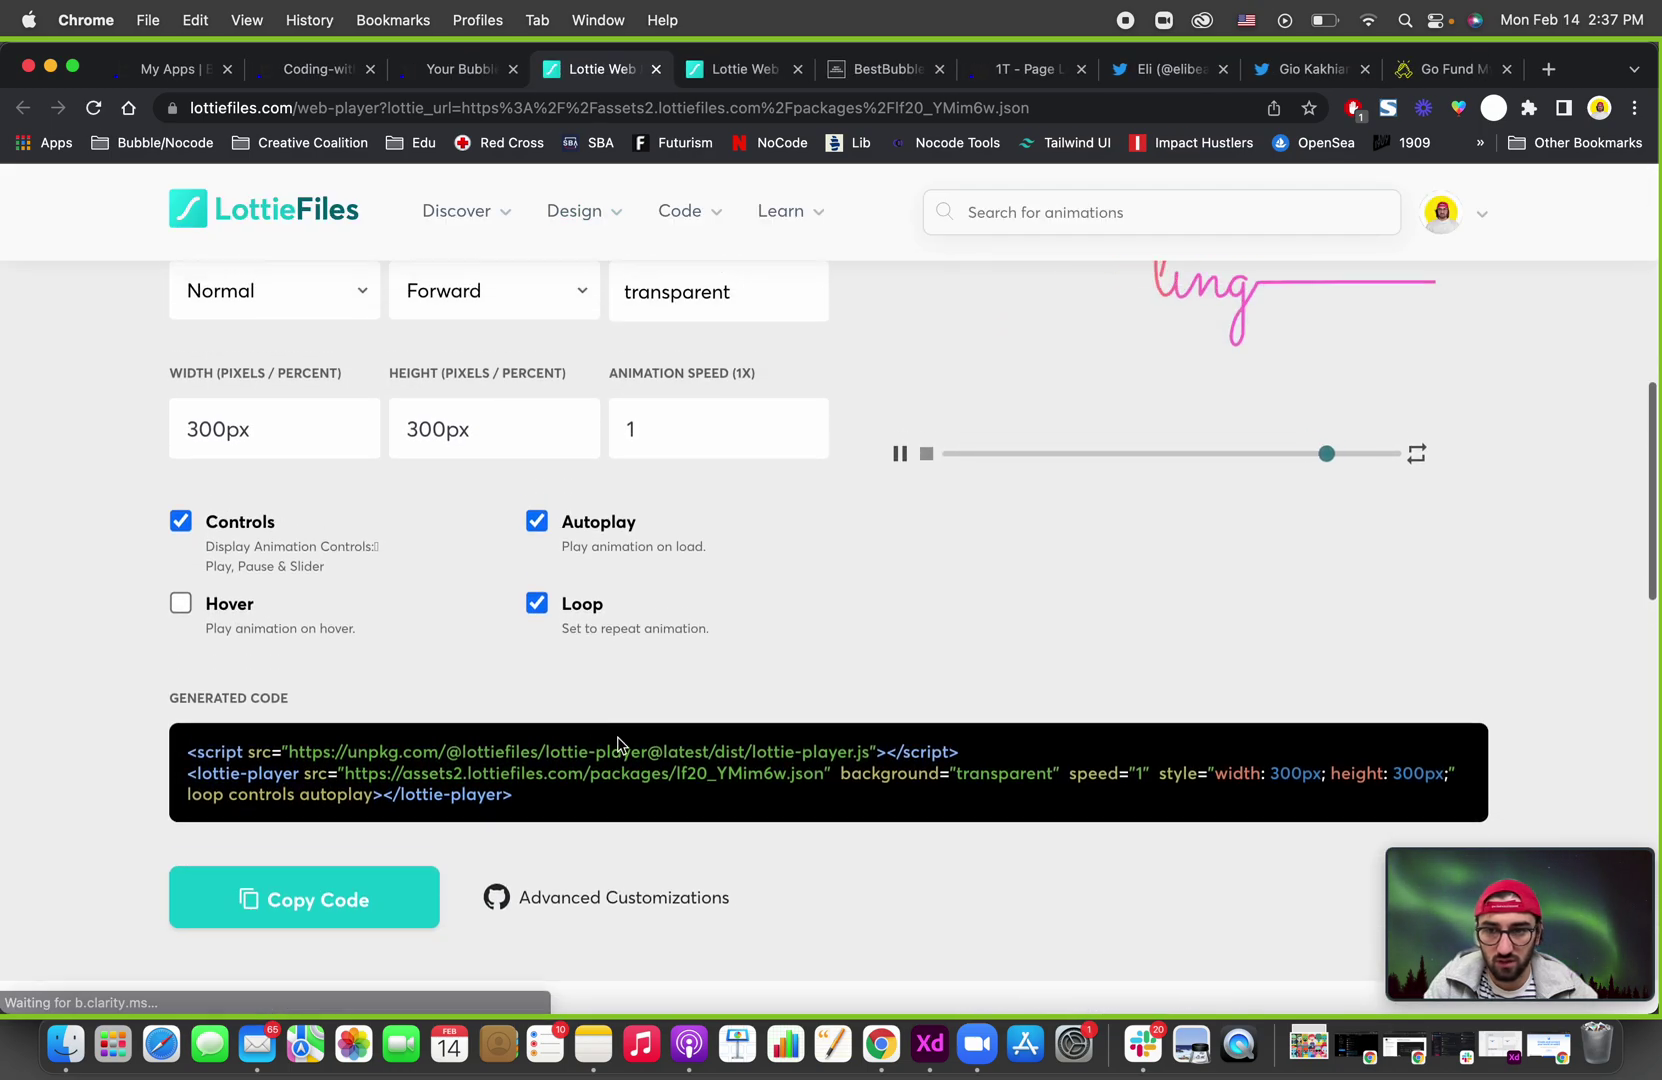
pyautogui.click(182, 523)
pyautogui.click(315, 901)
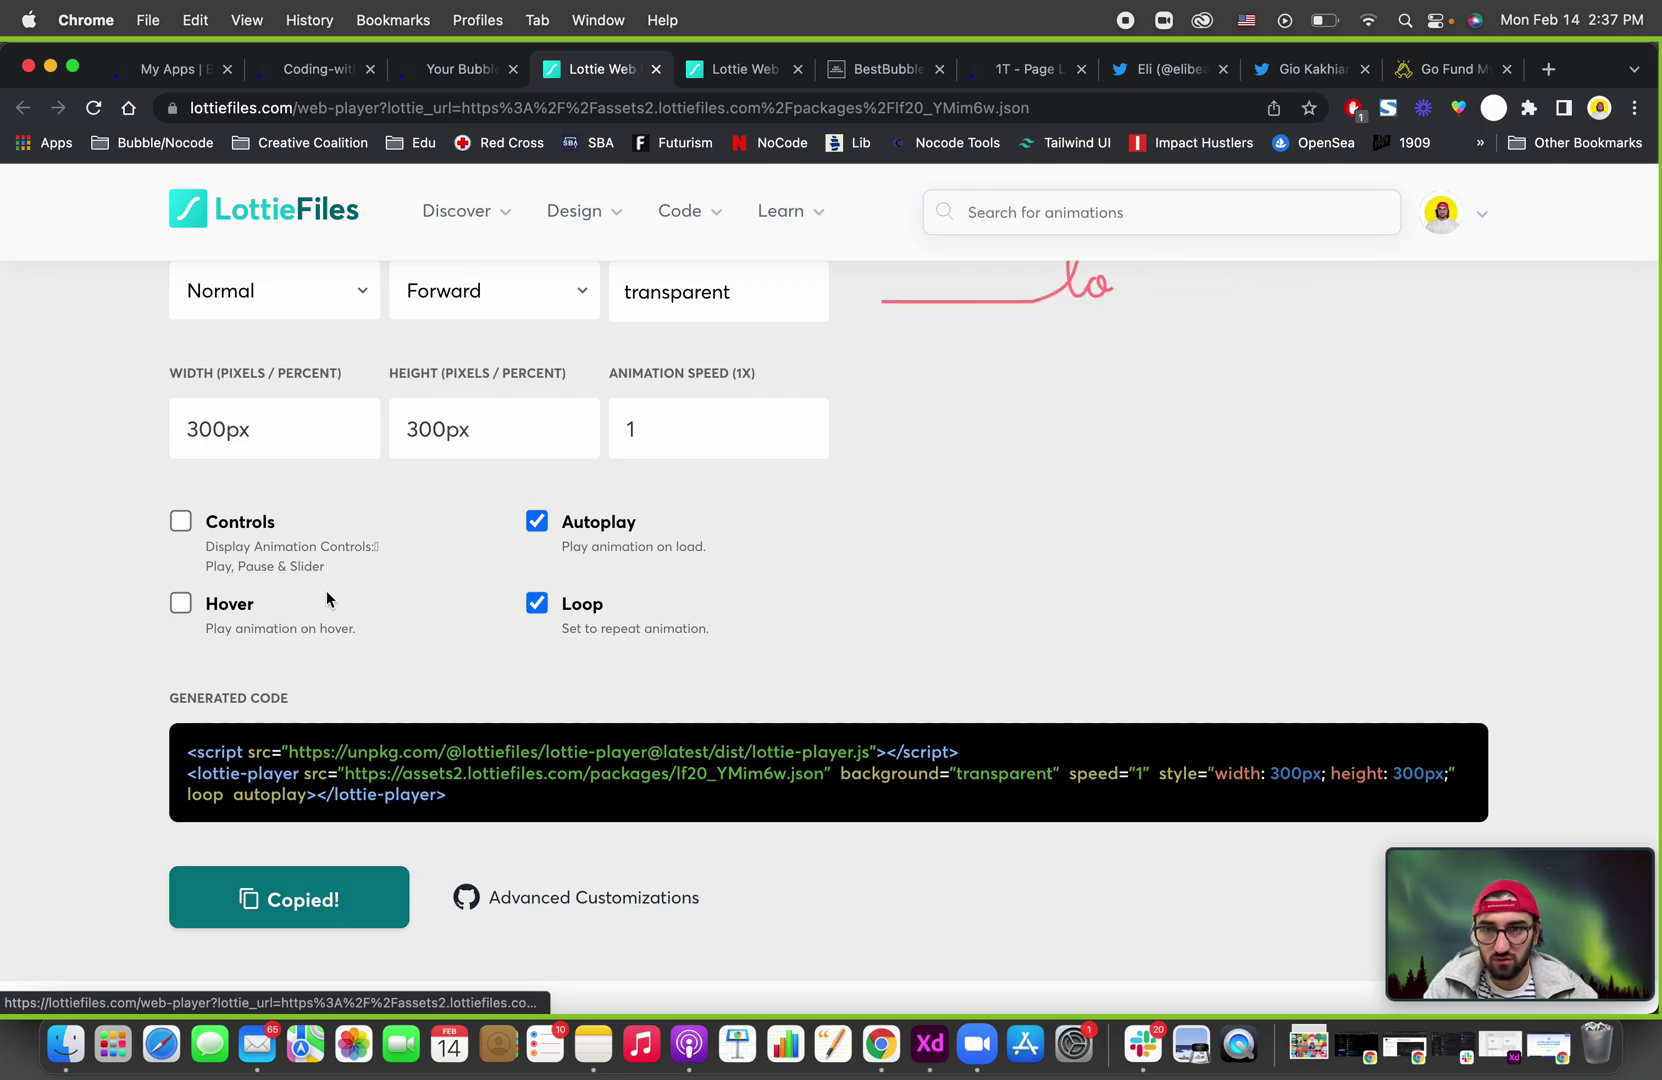
pyautogui.click(446, 75)
# Paste the copied code into Loader A's Lottie animation code field and switch to the preview.
pyautogui.click(324, 78)
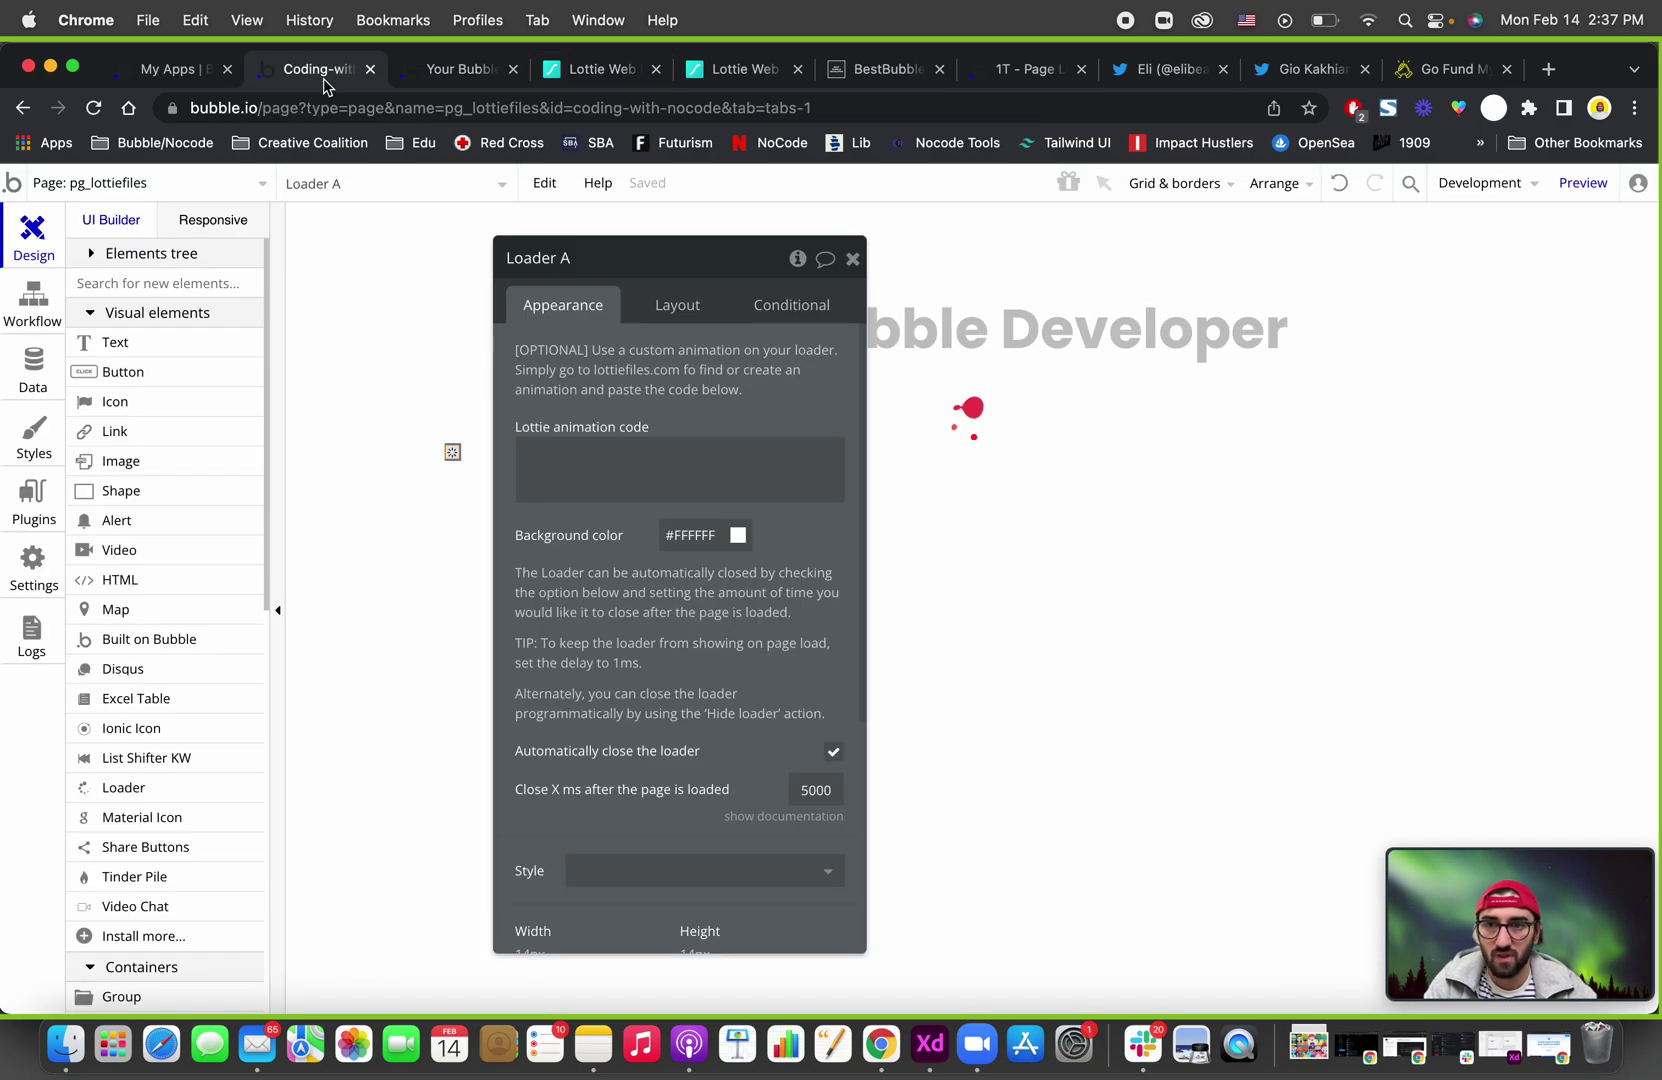
pyautogui.click(640, 468)
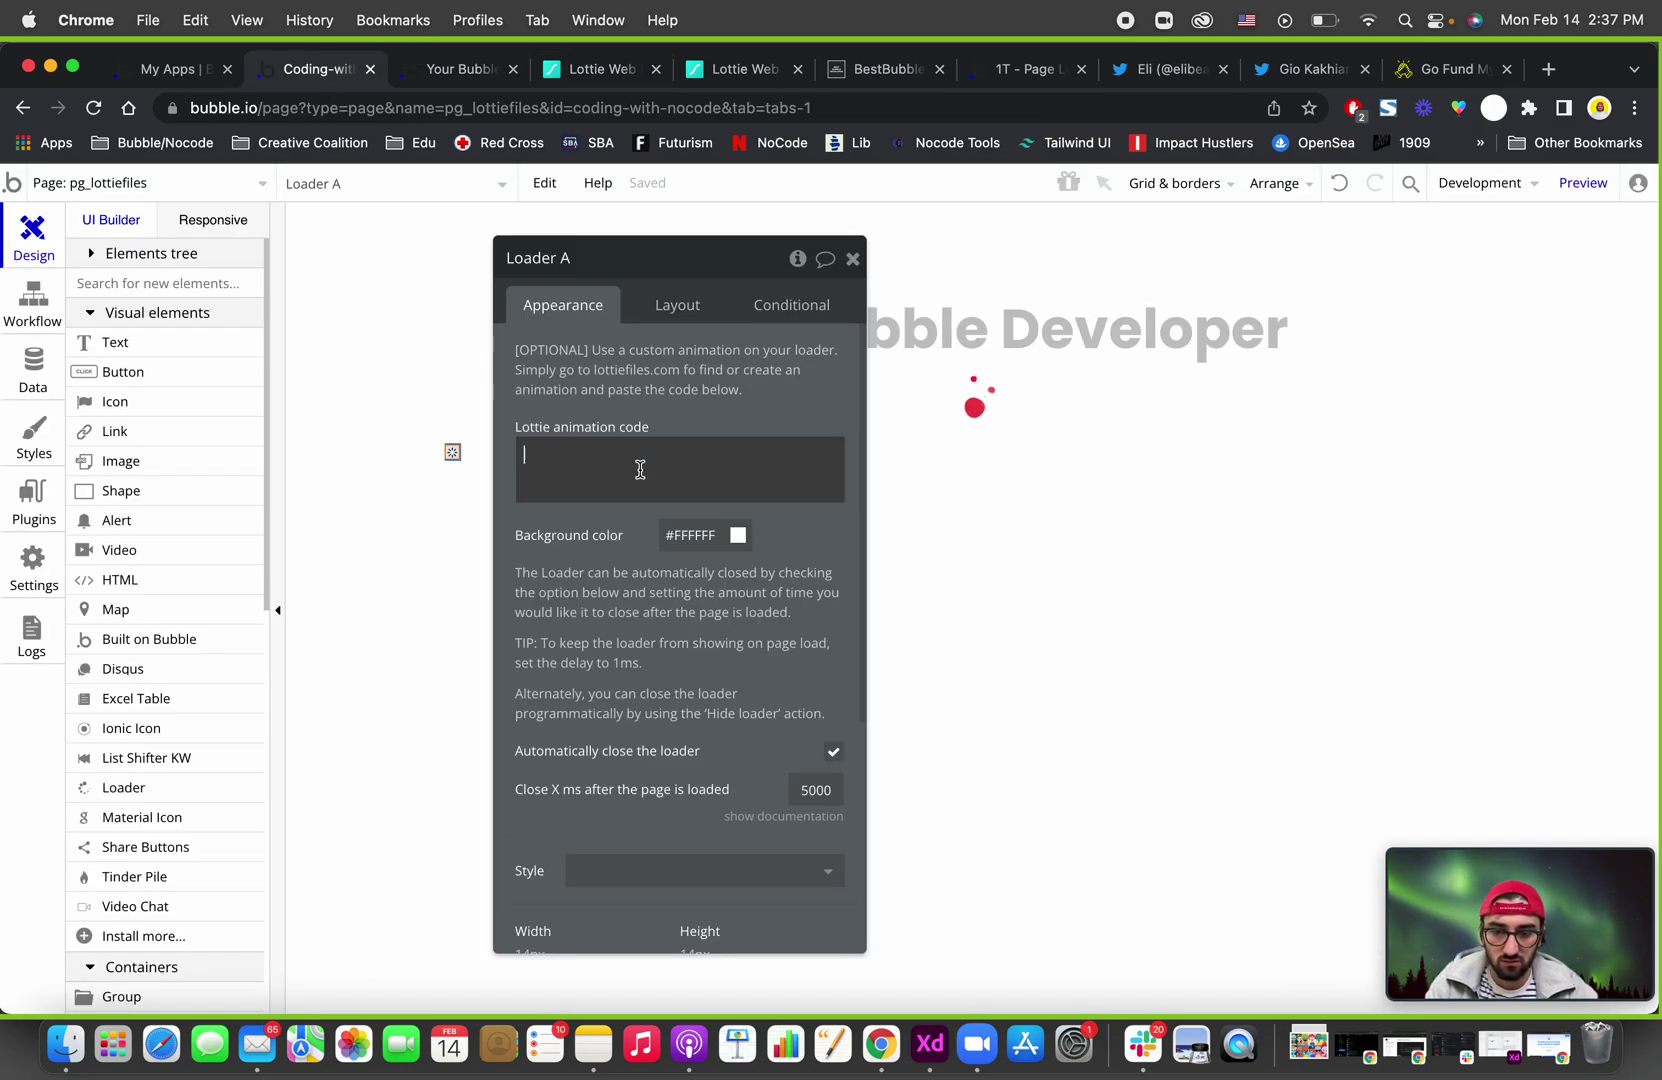
pyautogui.press('super+v')
pyautogui.click(582, 611)
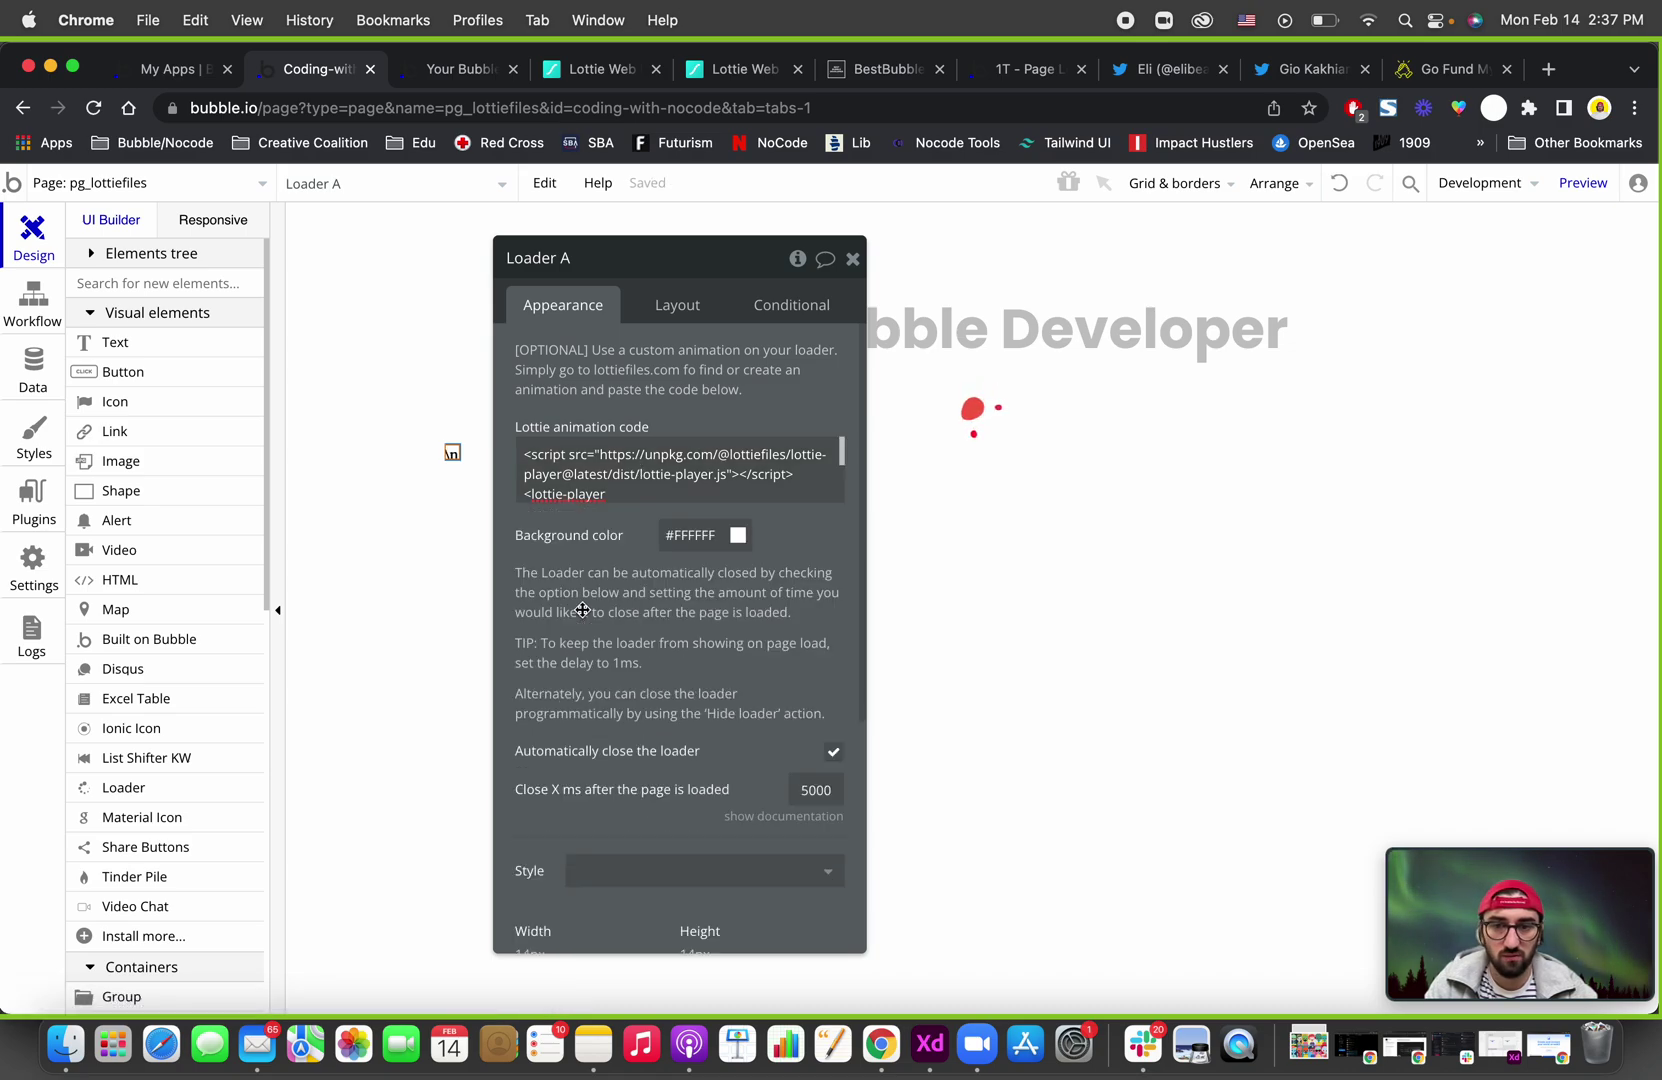
pyautogui.click(853, 259)
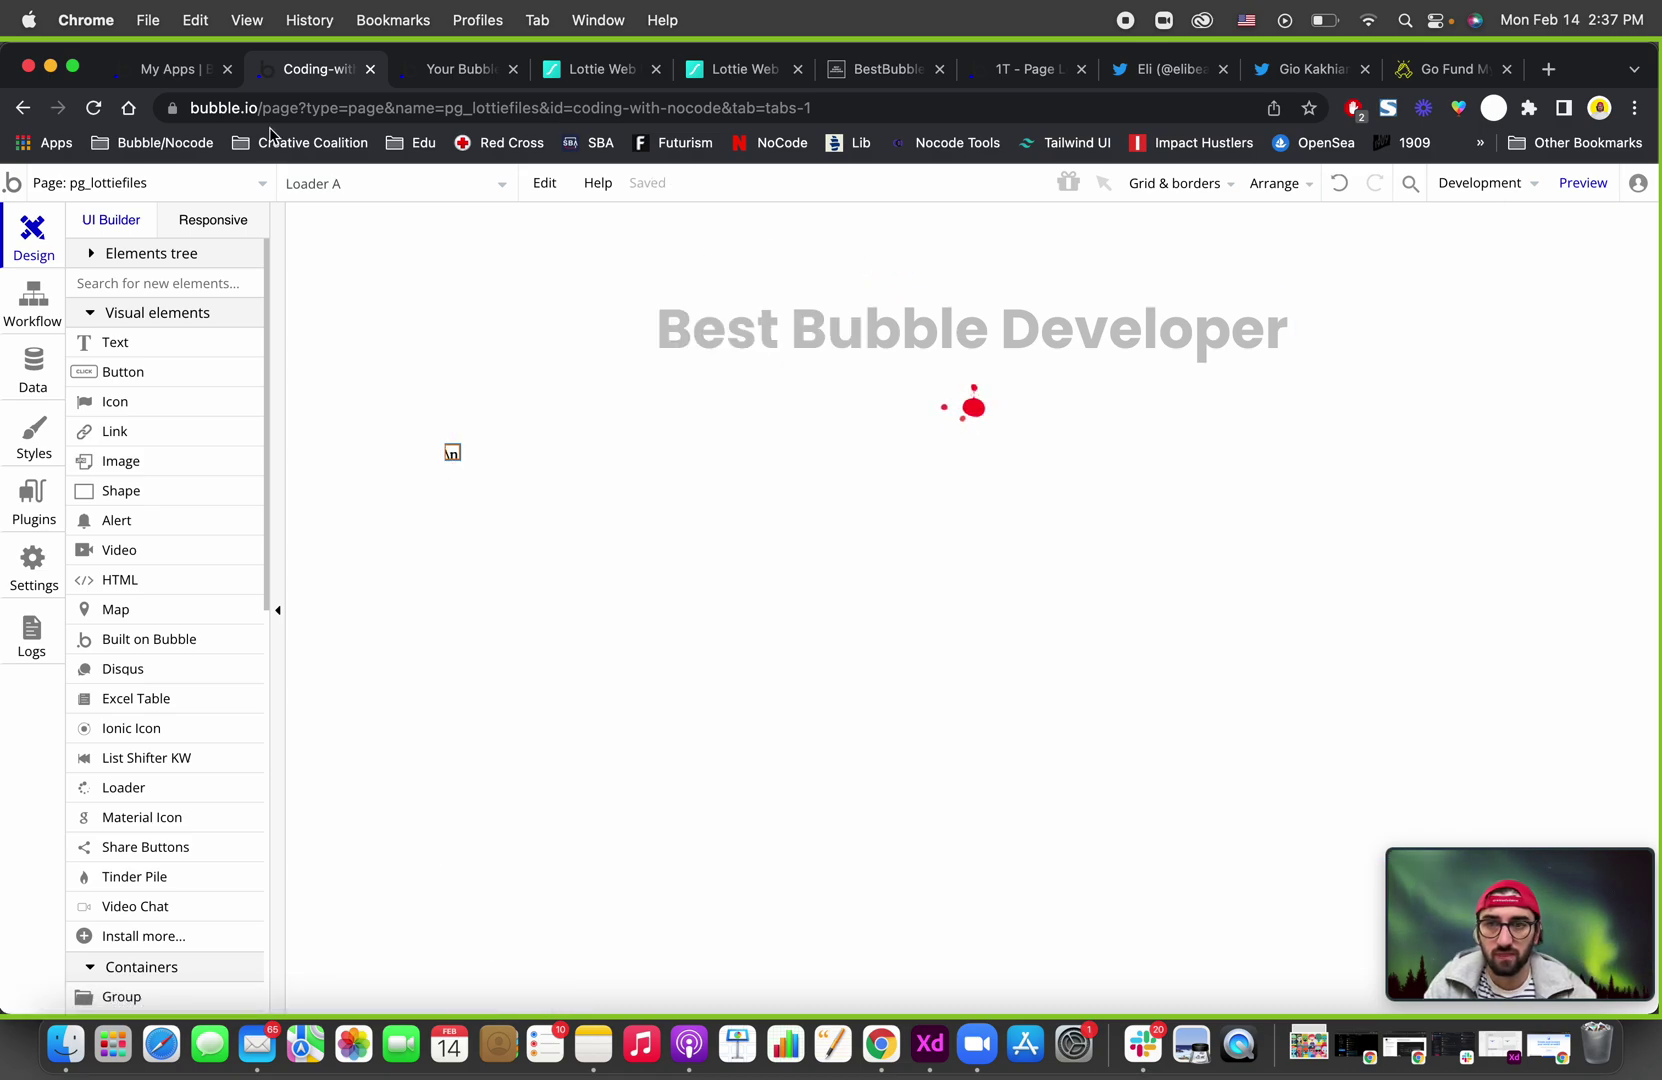
pyautogui.click(443, 80)
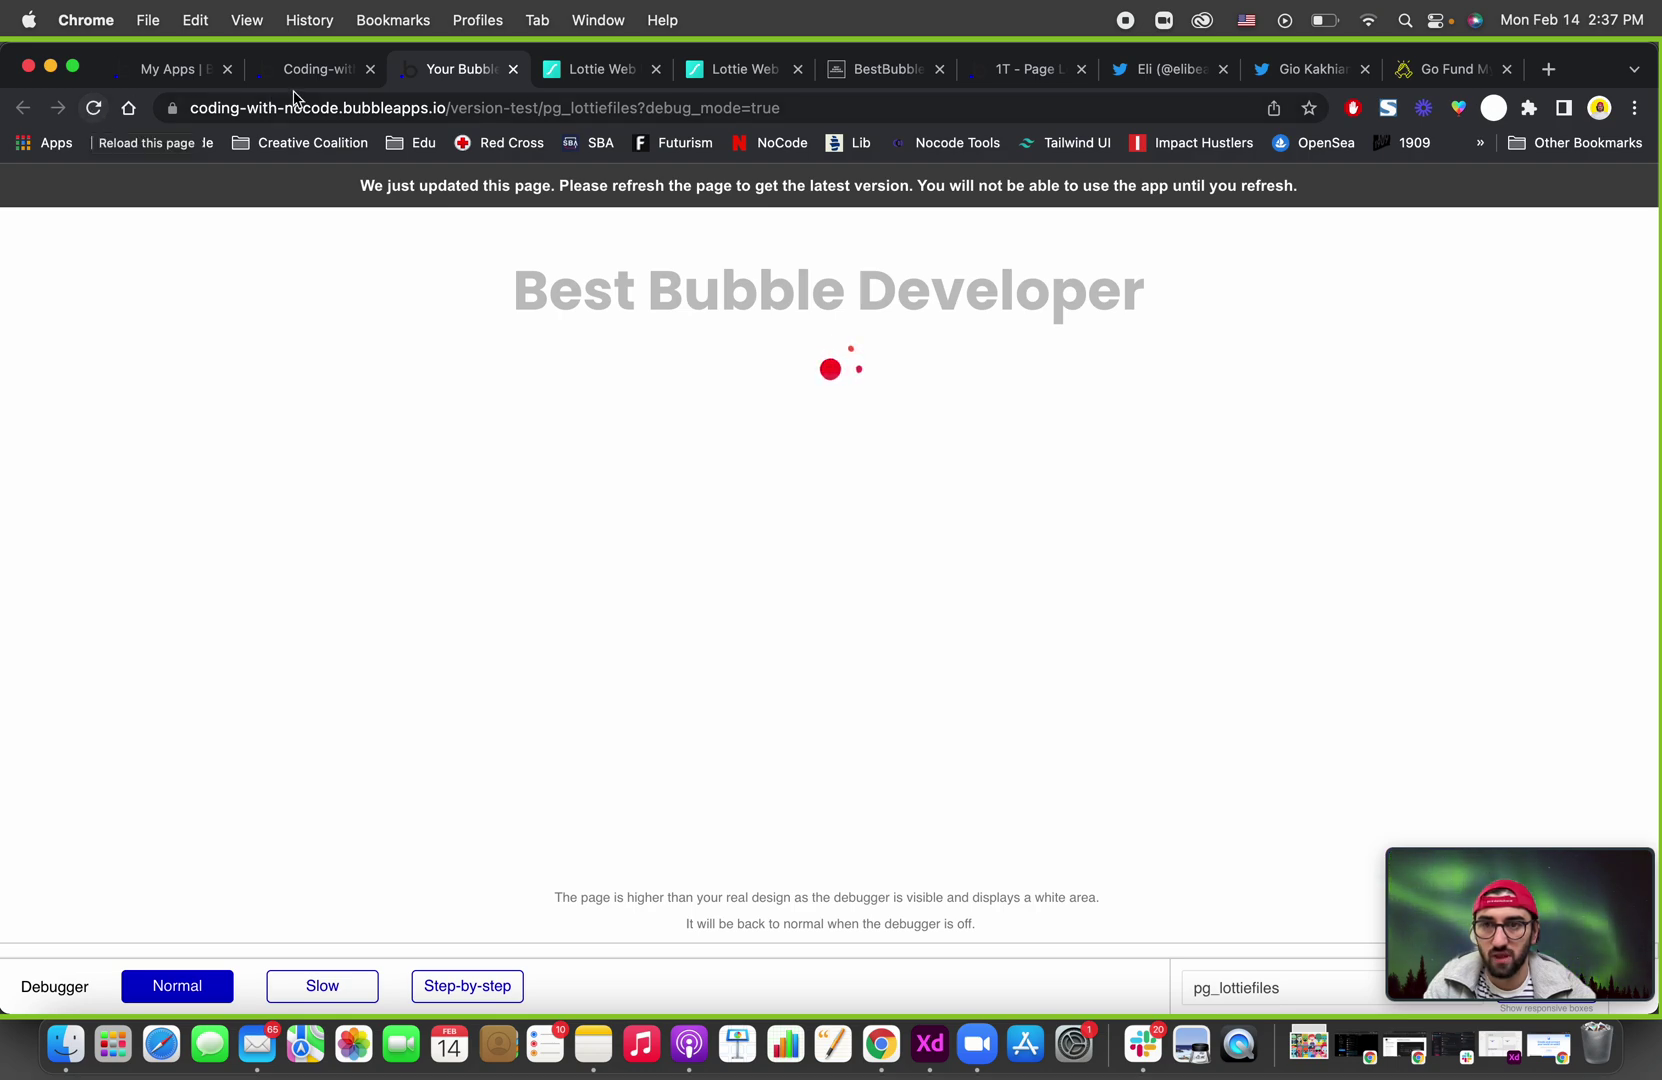
# Duplicate the Best Bubble Developer heading on the page.
pyautogui.click(318, 69)
pyautogui.click(926, 322)
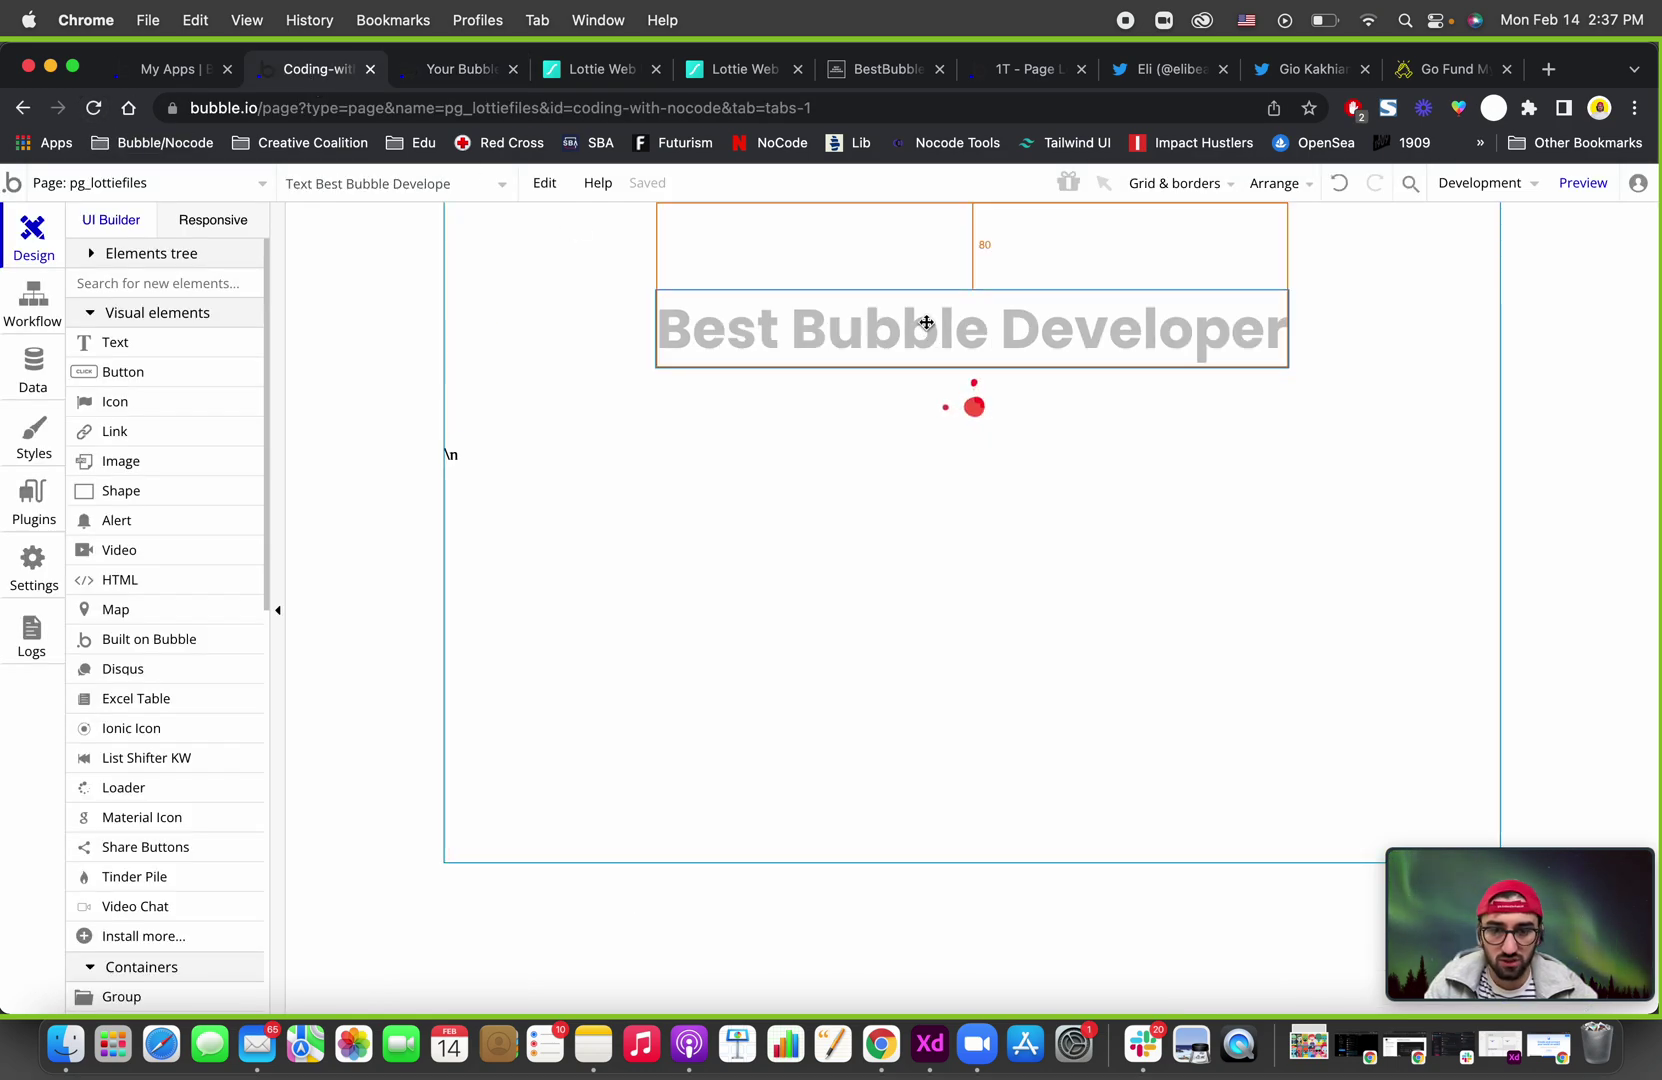
pyautogui.press('super+c')
pyautogui.press('super+v')
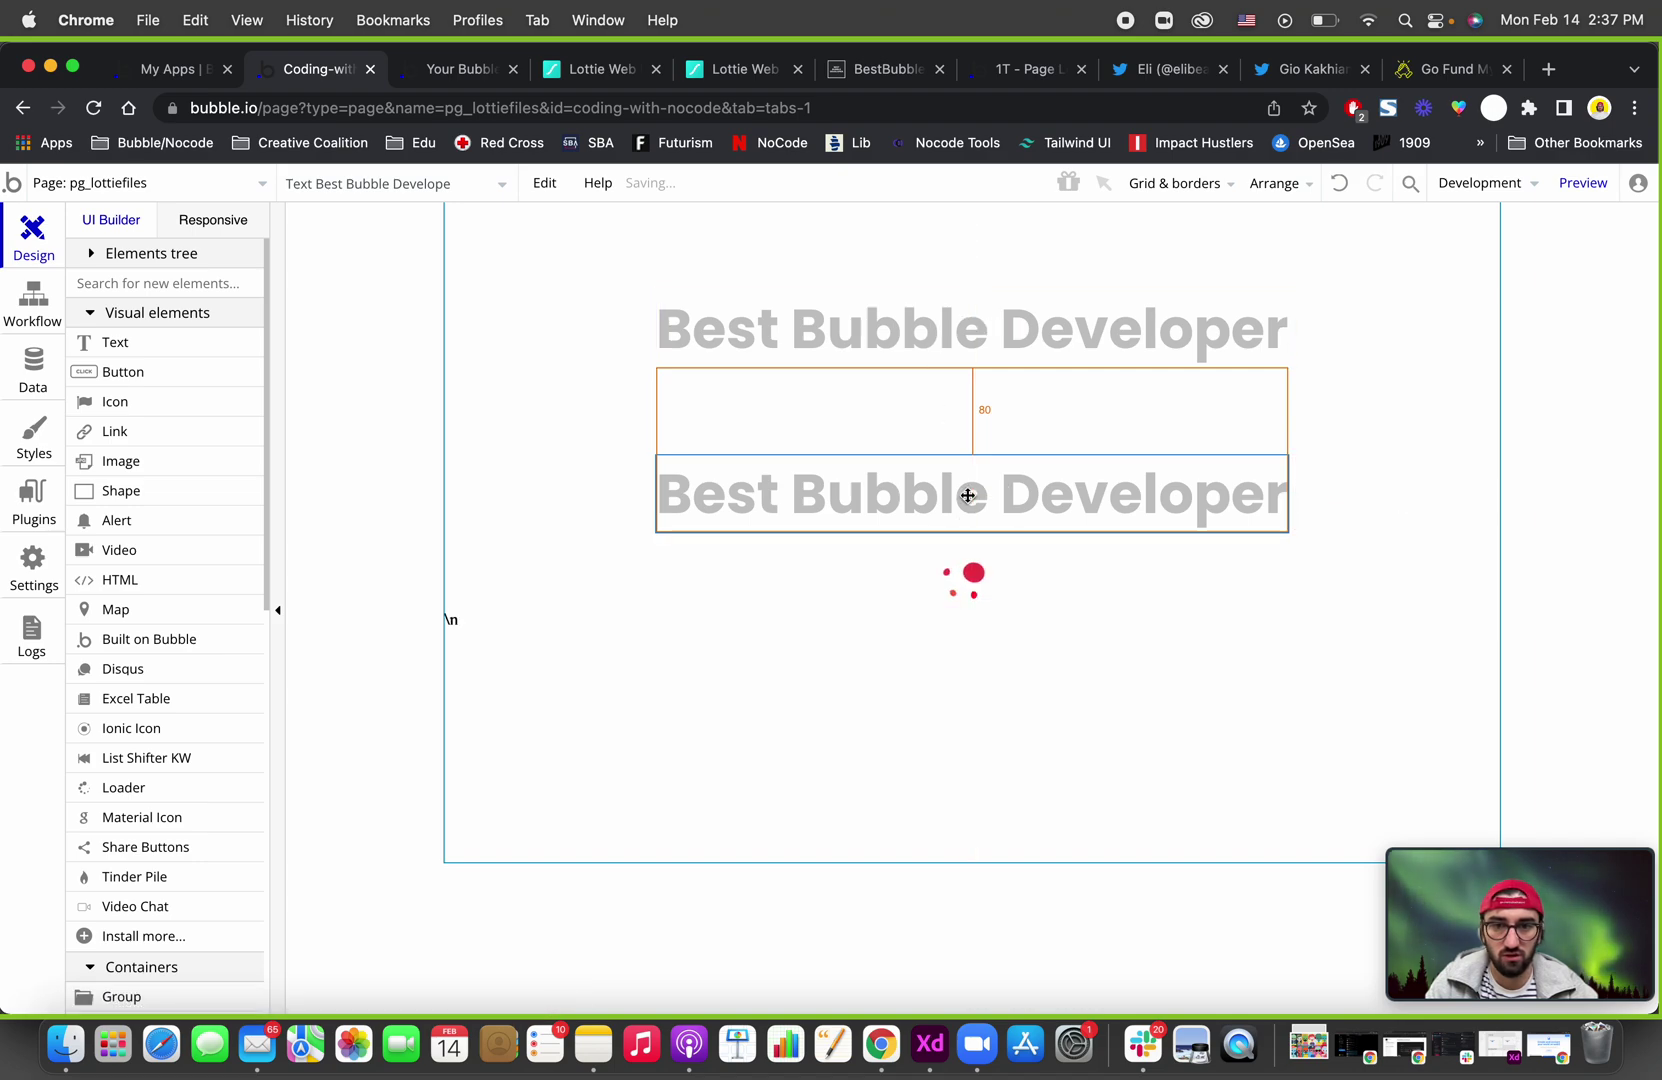
# Change the duplicate's text to 'This is cool, innit? 😂', leaving its font colour unchanged.
pyautogui.doubleClick(968, 495)
pyautogui.click(688, 389)
pyautogui.press('super+a')
pyautogui.press('super+v')
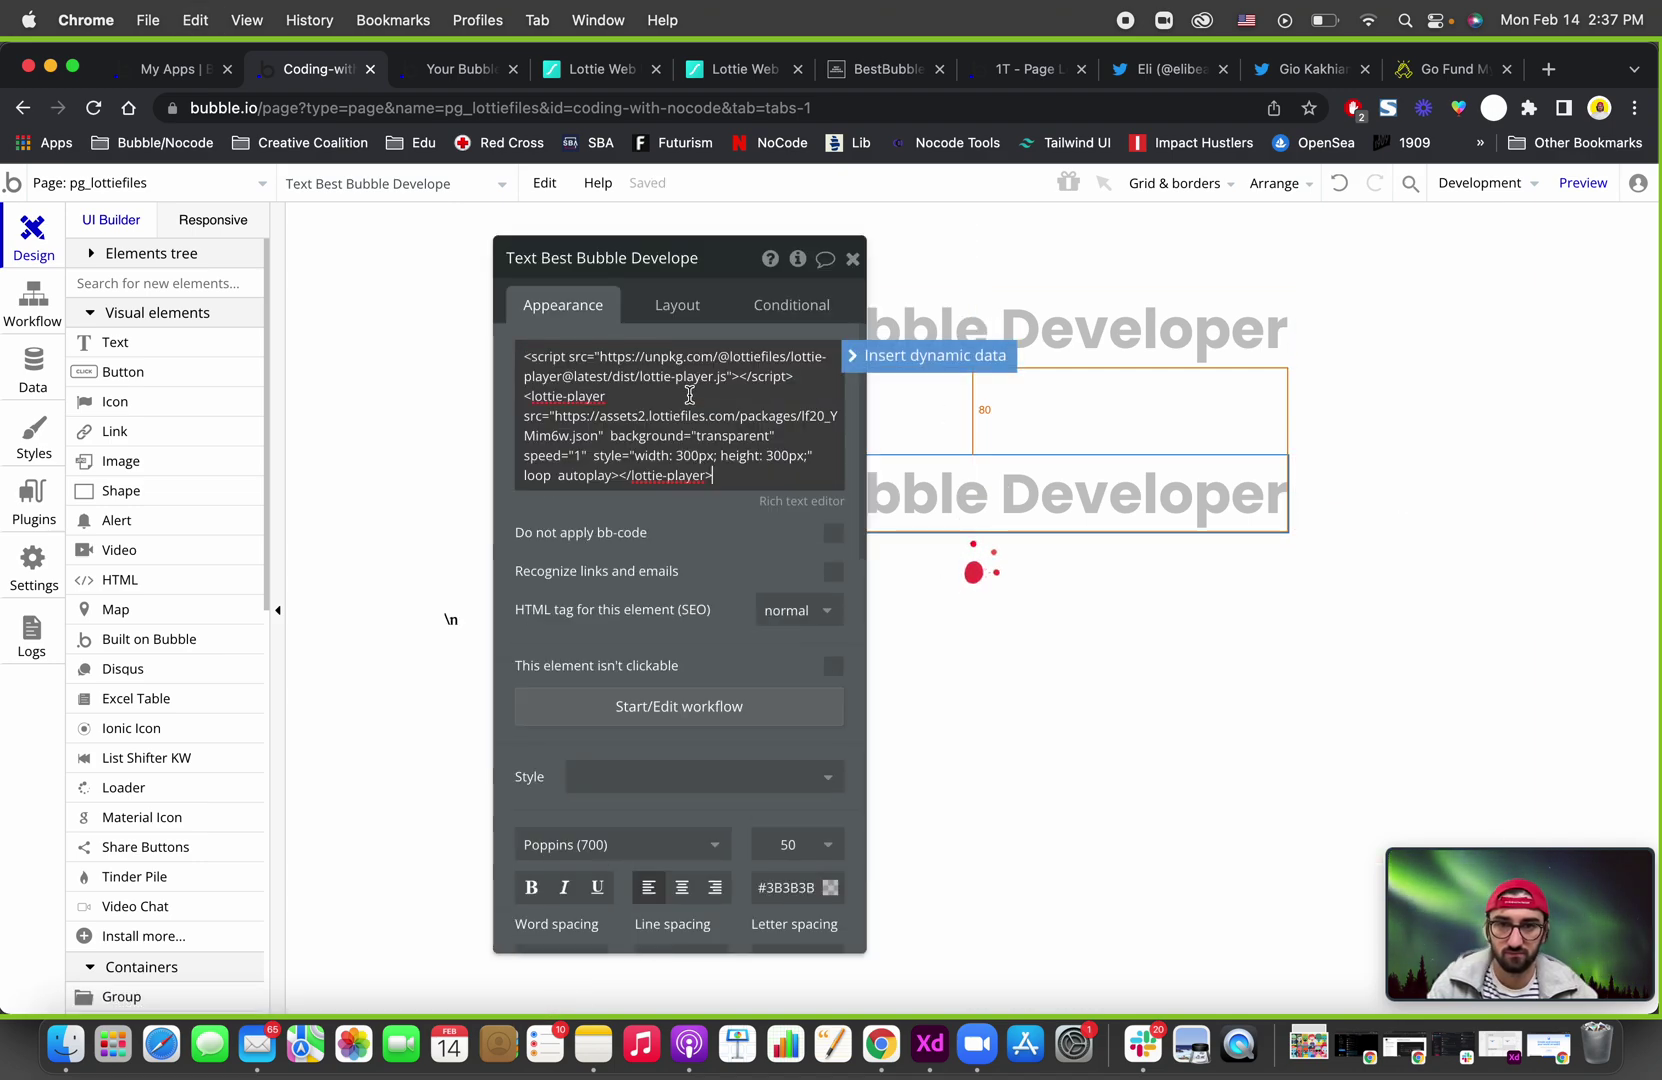
pyautogui.press('super+a')
pyautogui.press('super+x')
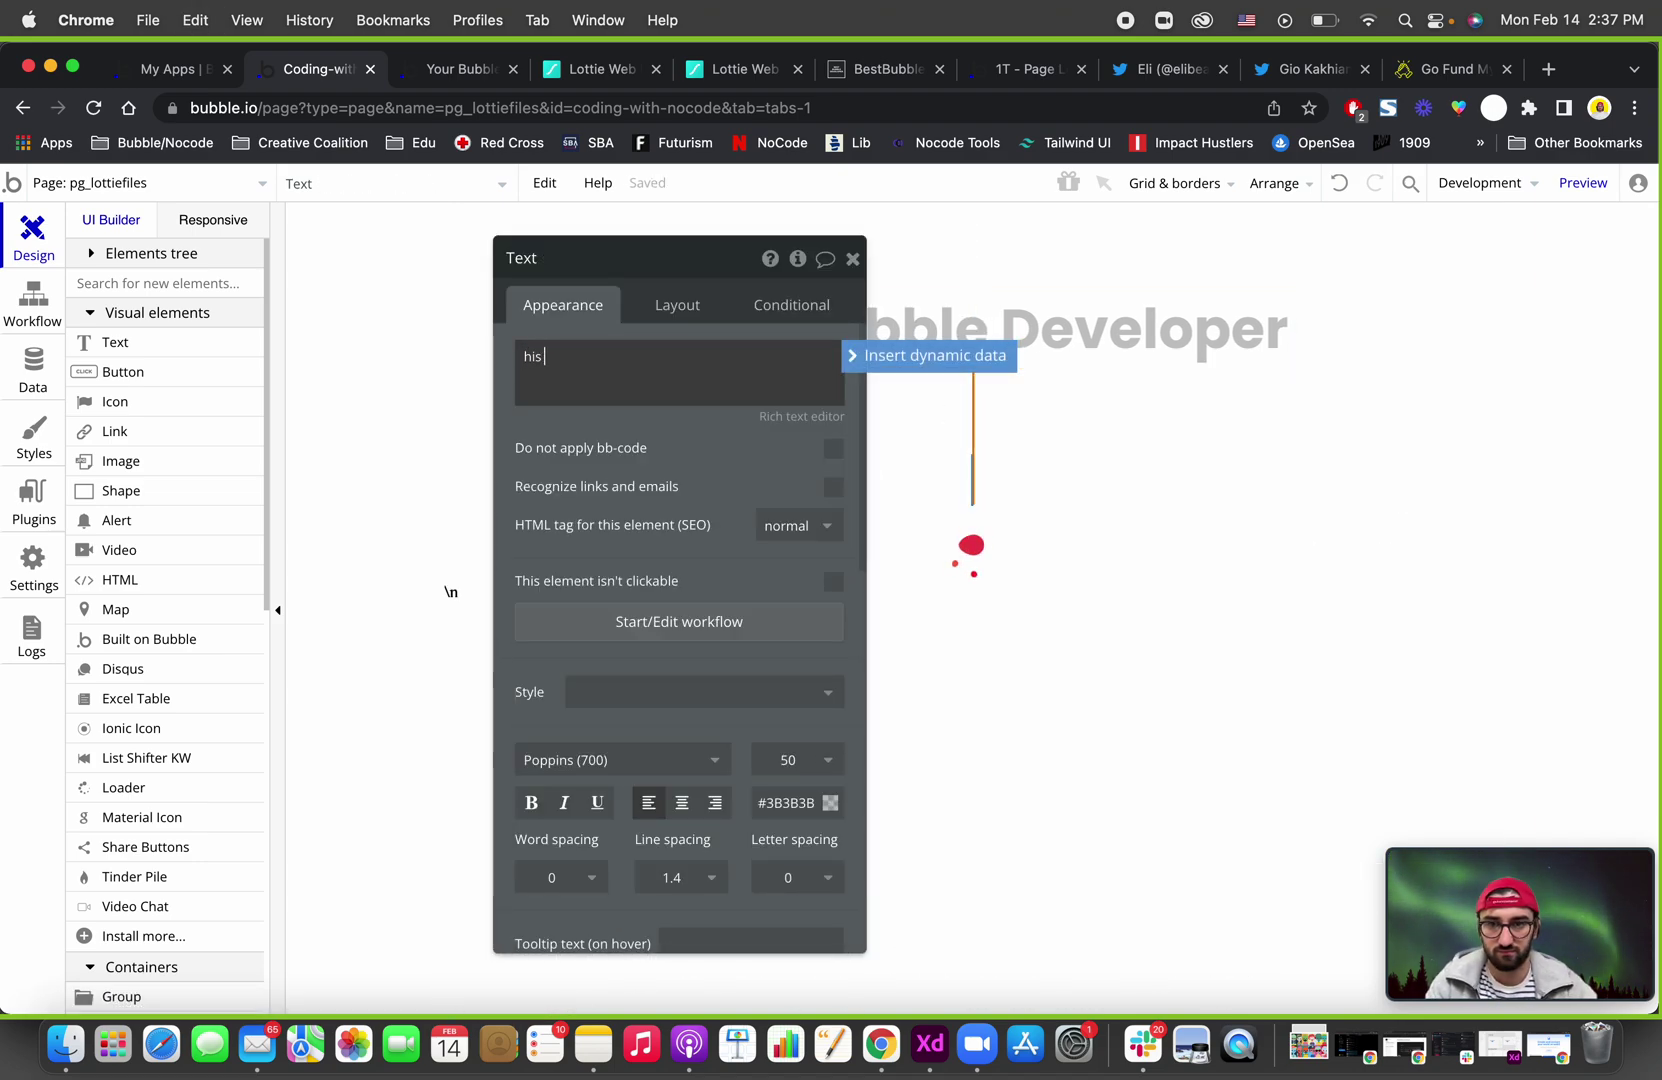
pyautogui.write('his is cool')
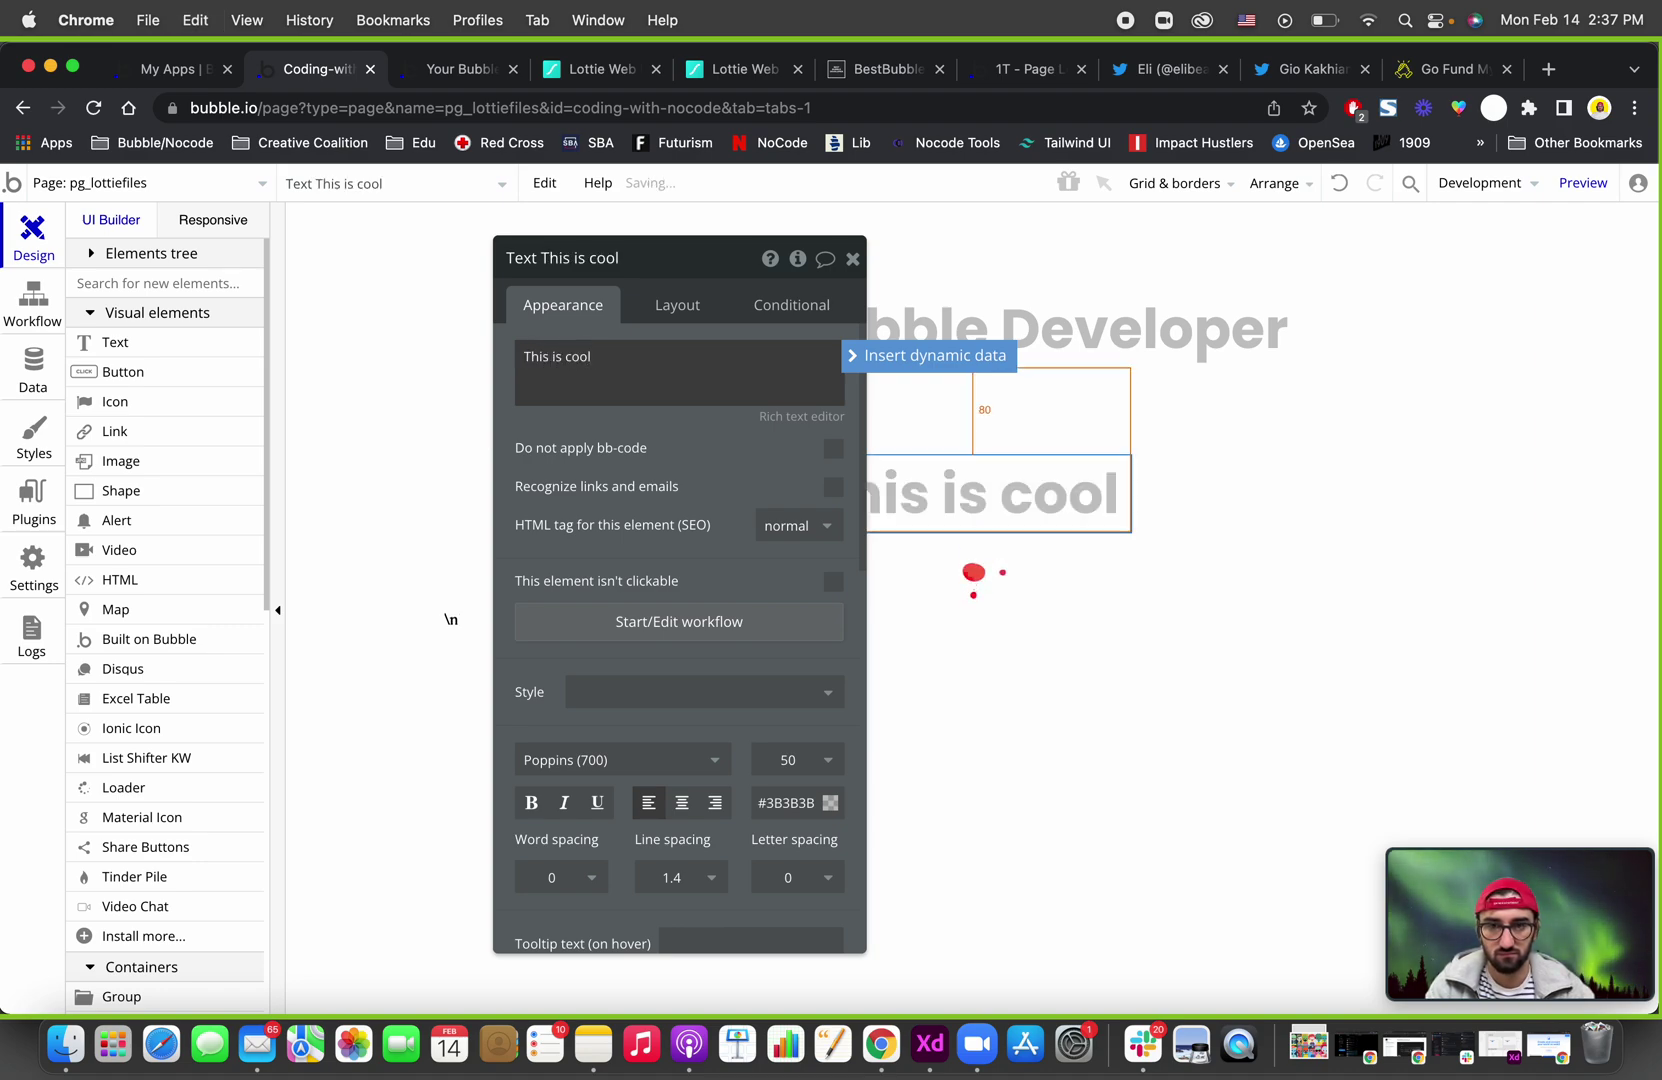
pyautogui.write('.')
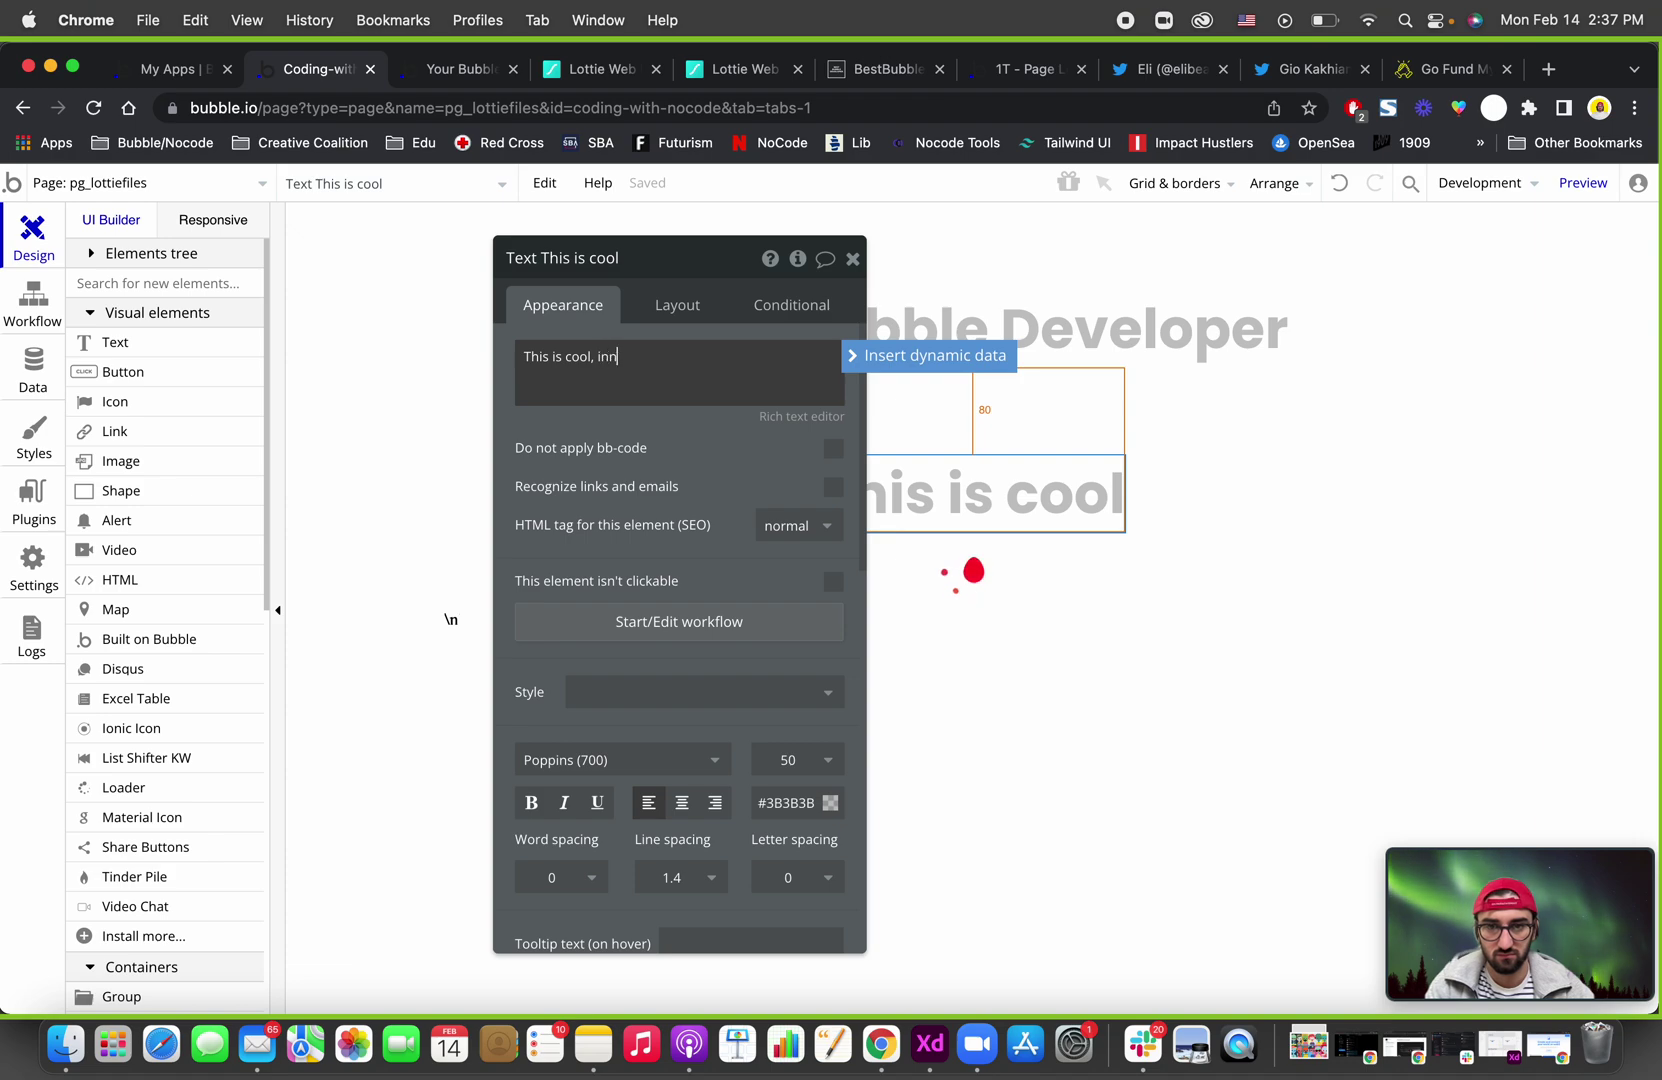
pyautogui.press('ctrl+super+space')
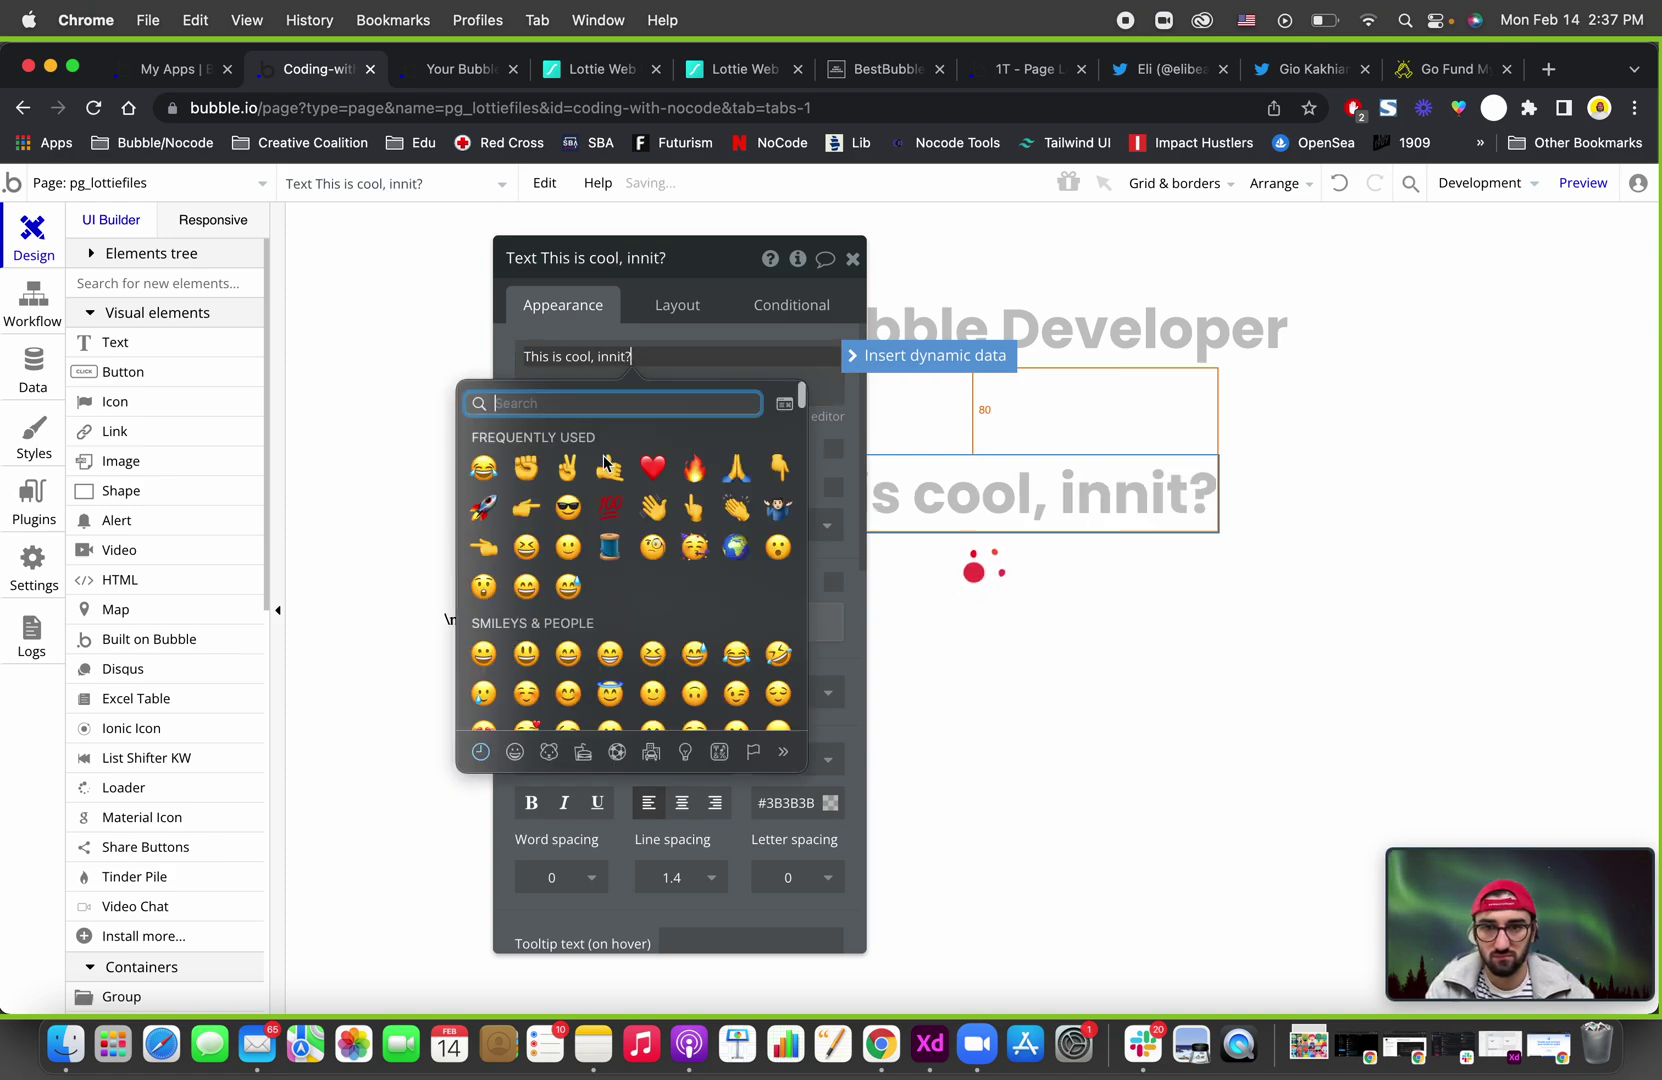
pyautogui.click(482, 468)
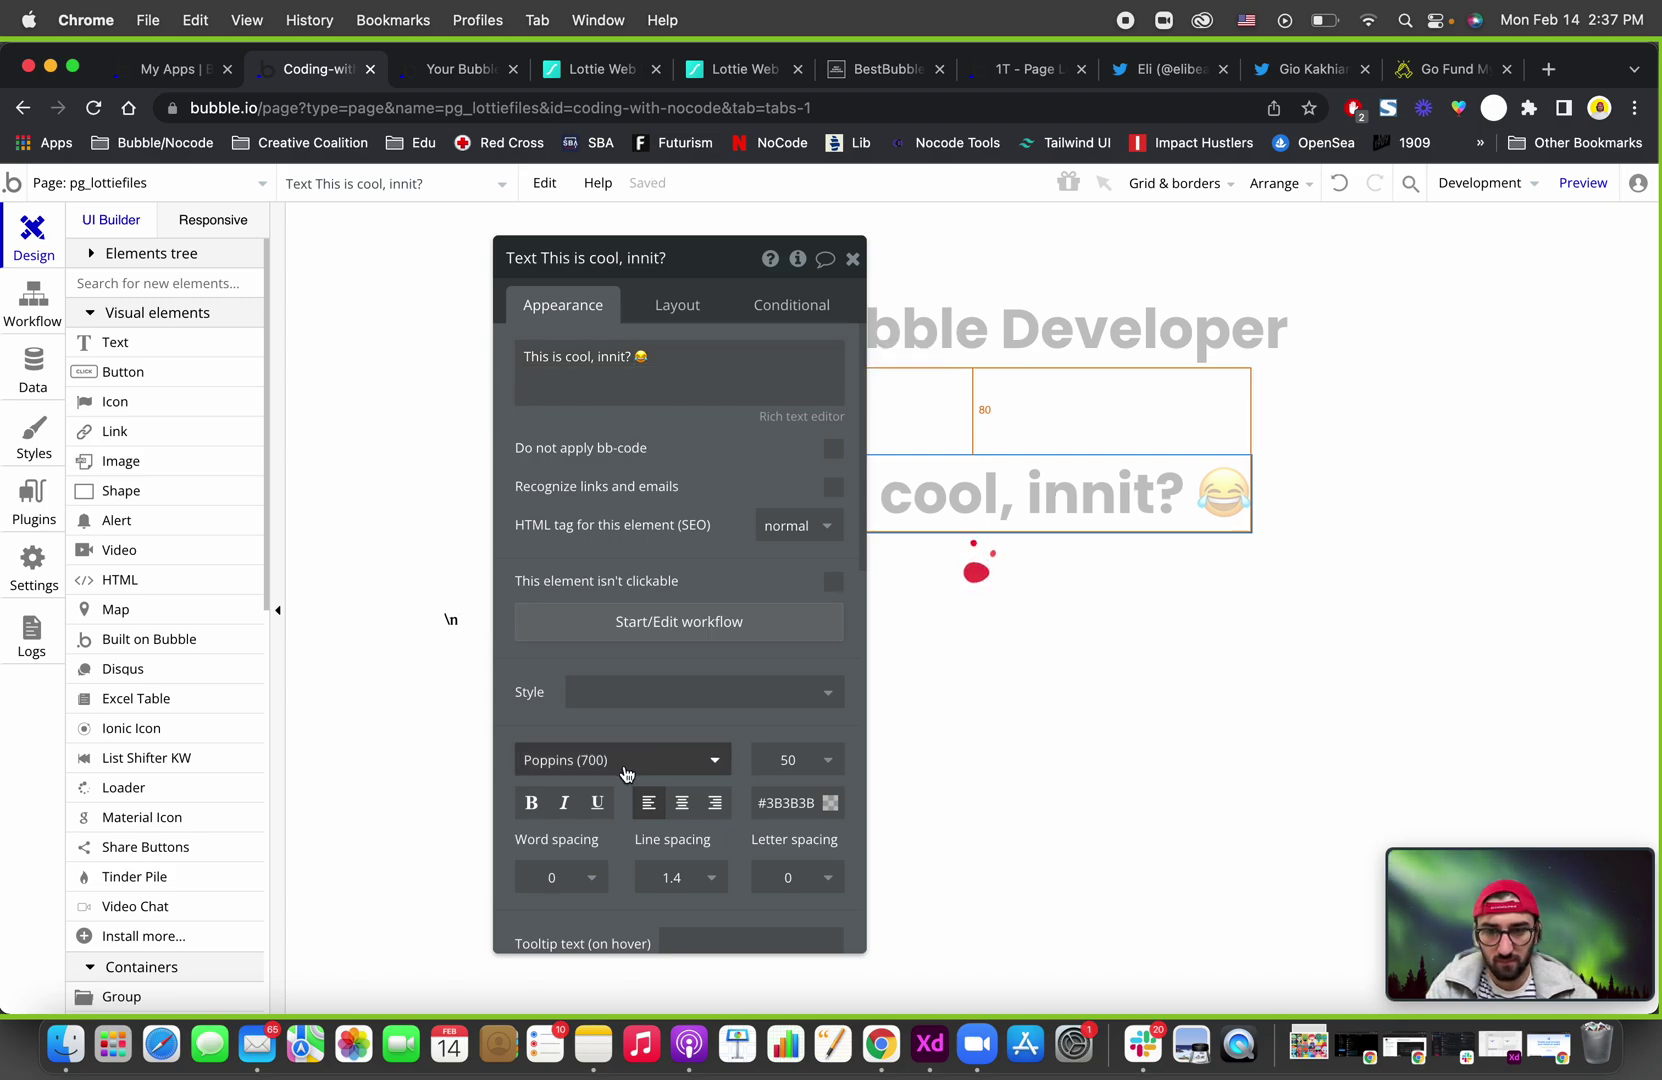
pyautogui.scroll(-2, 625, 767)
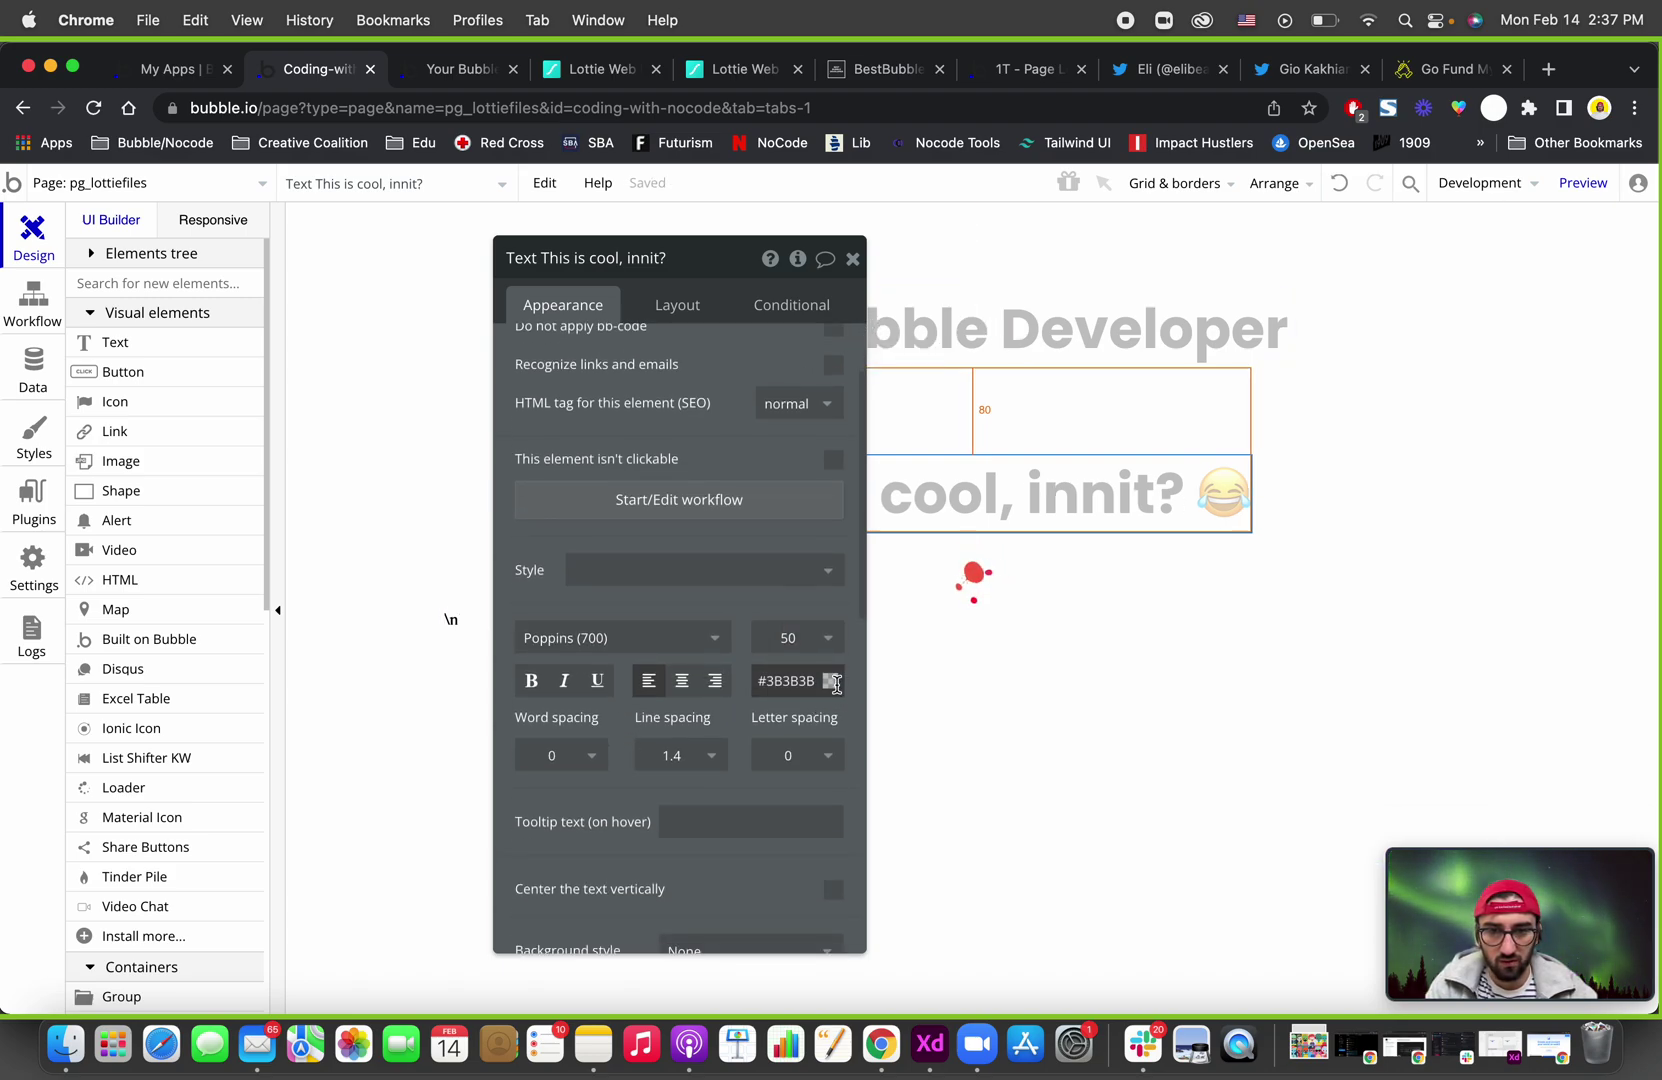
pyautogui.click(795, 680)
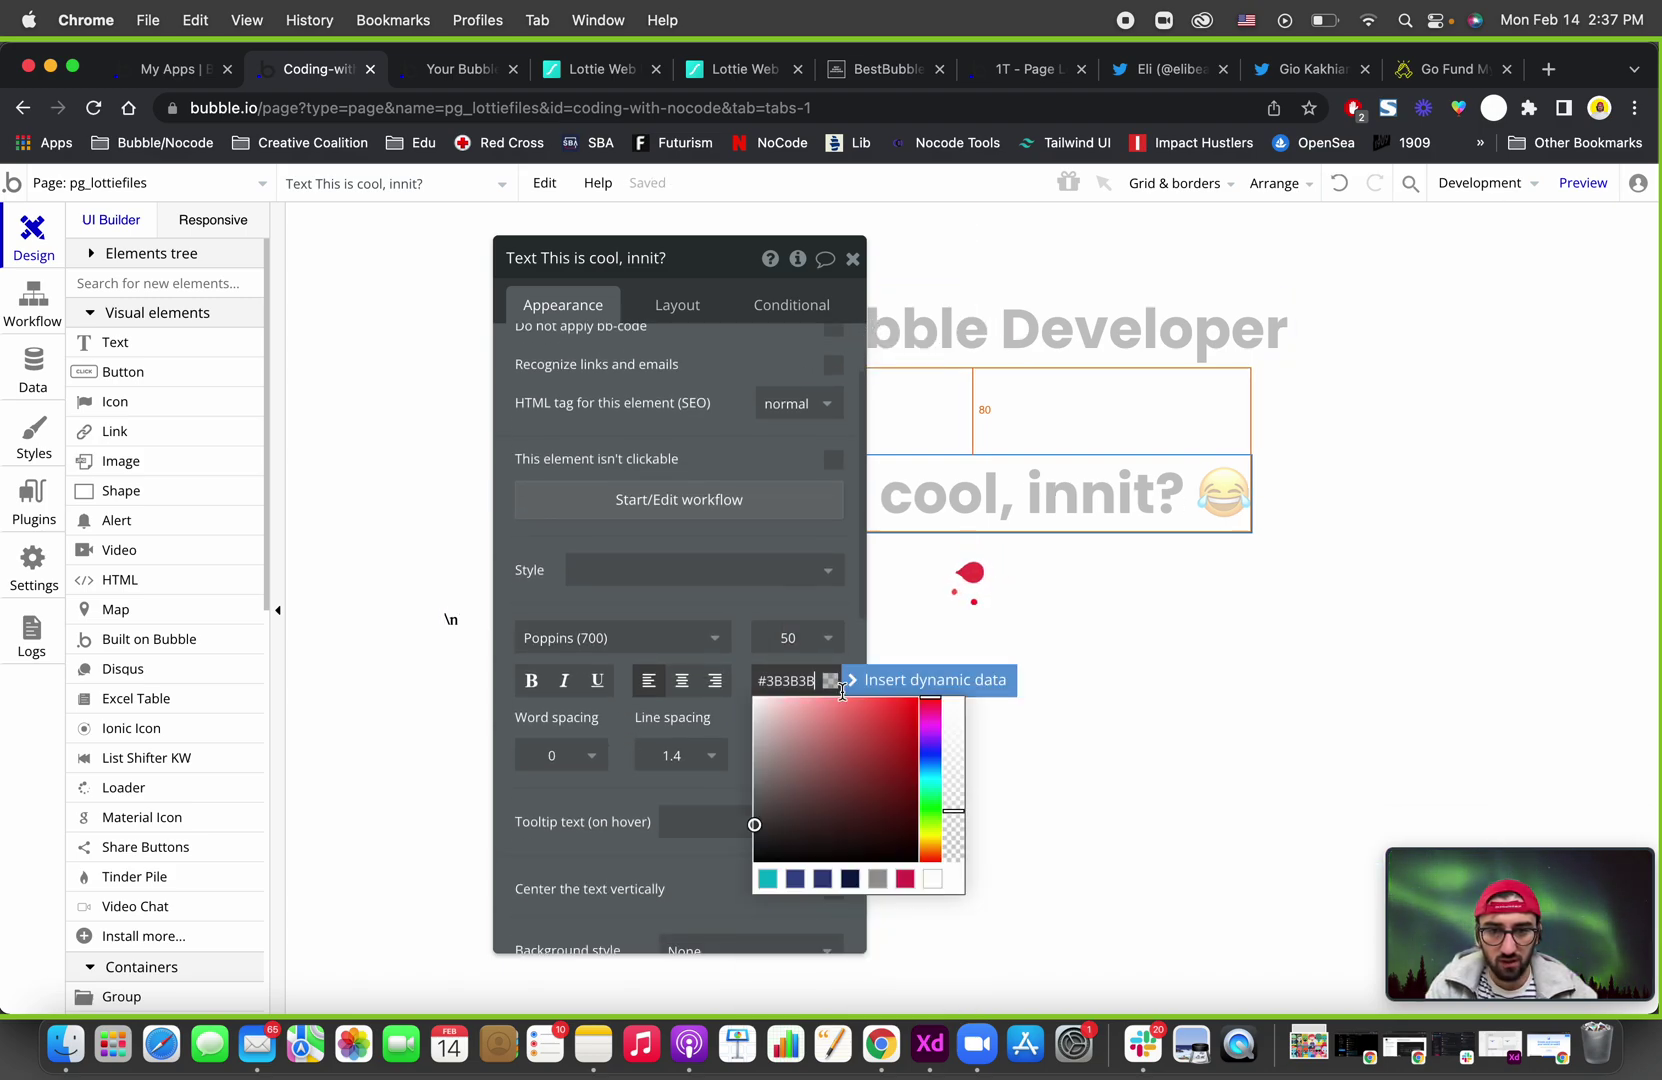
pyautogui.click(713, 604)
# Reload the app preview to show the new heading, then view the 1T - Page Loader plugin page.
pyautogui.click(456, 79)
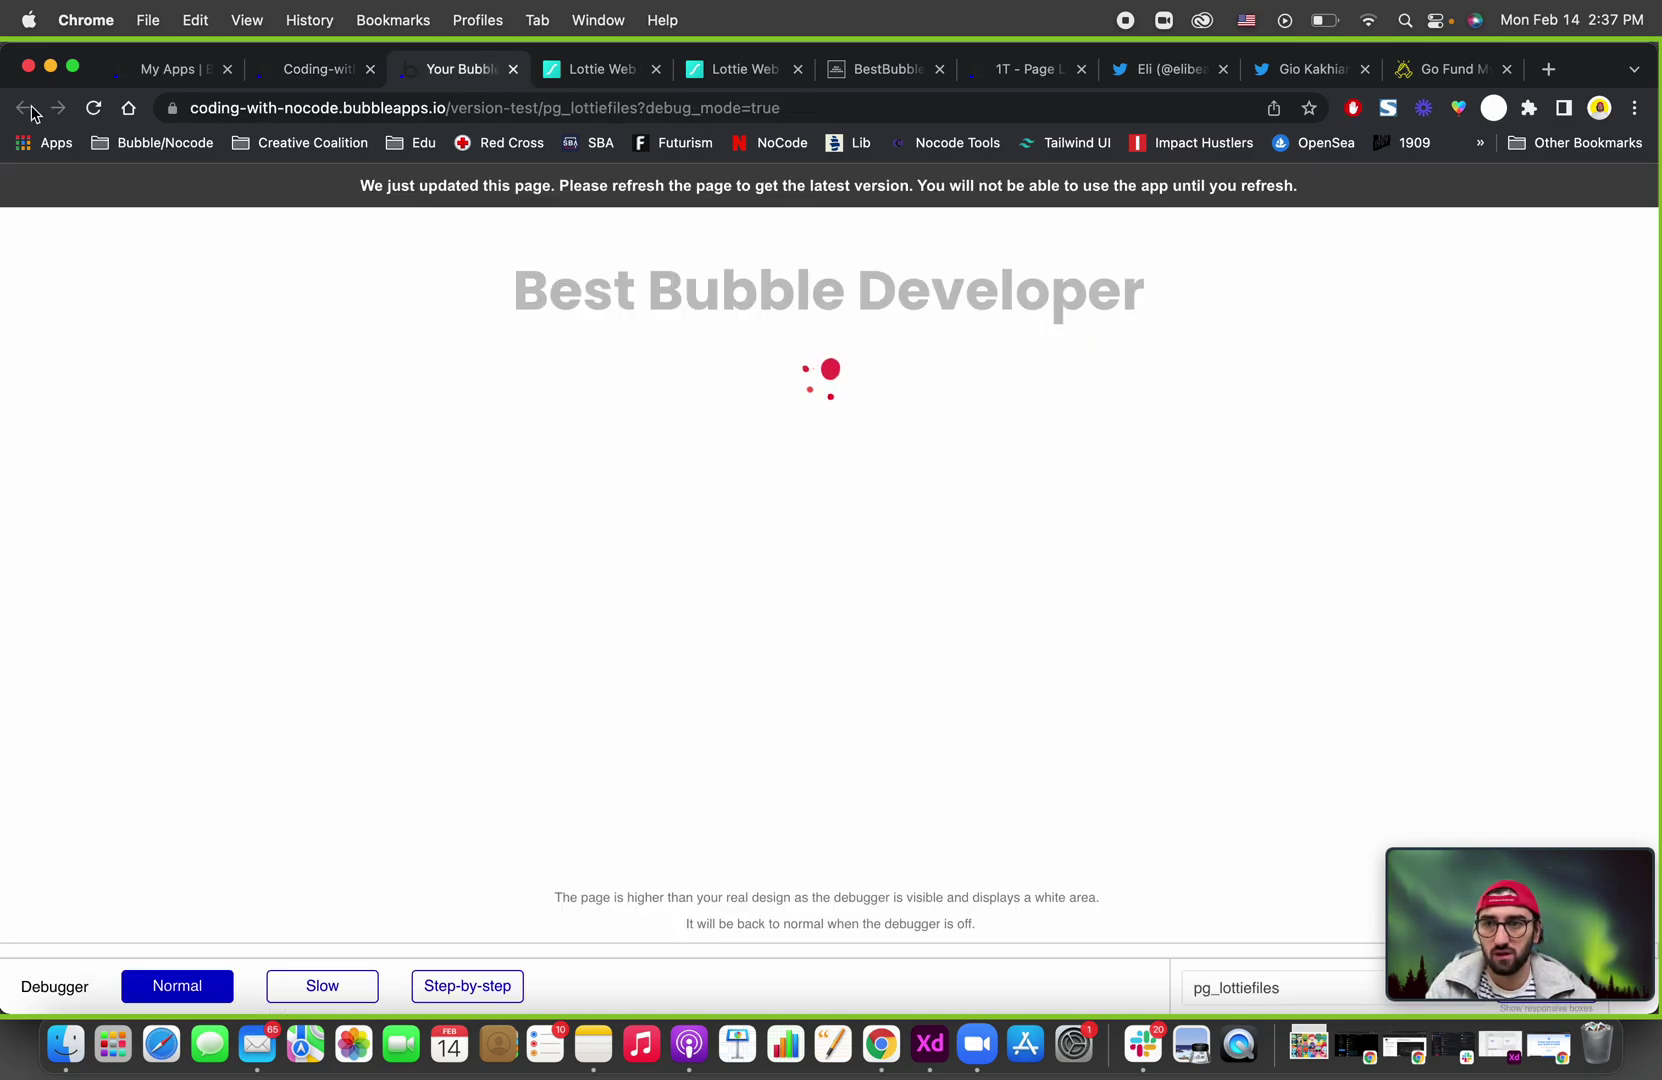
pyautogui.click(94, 108)
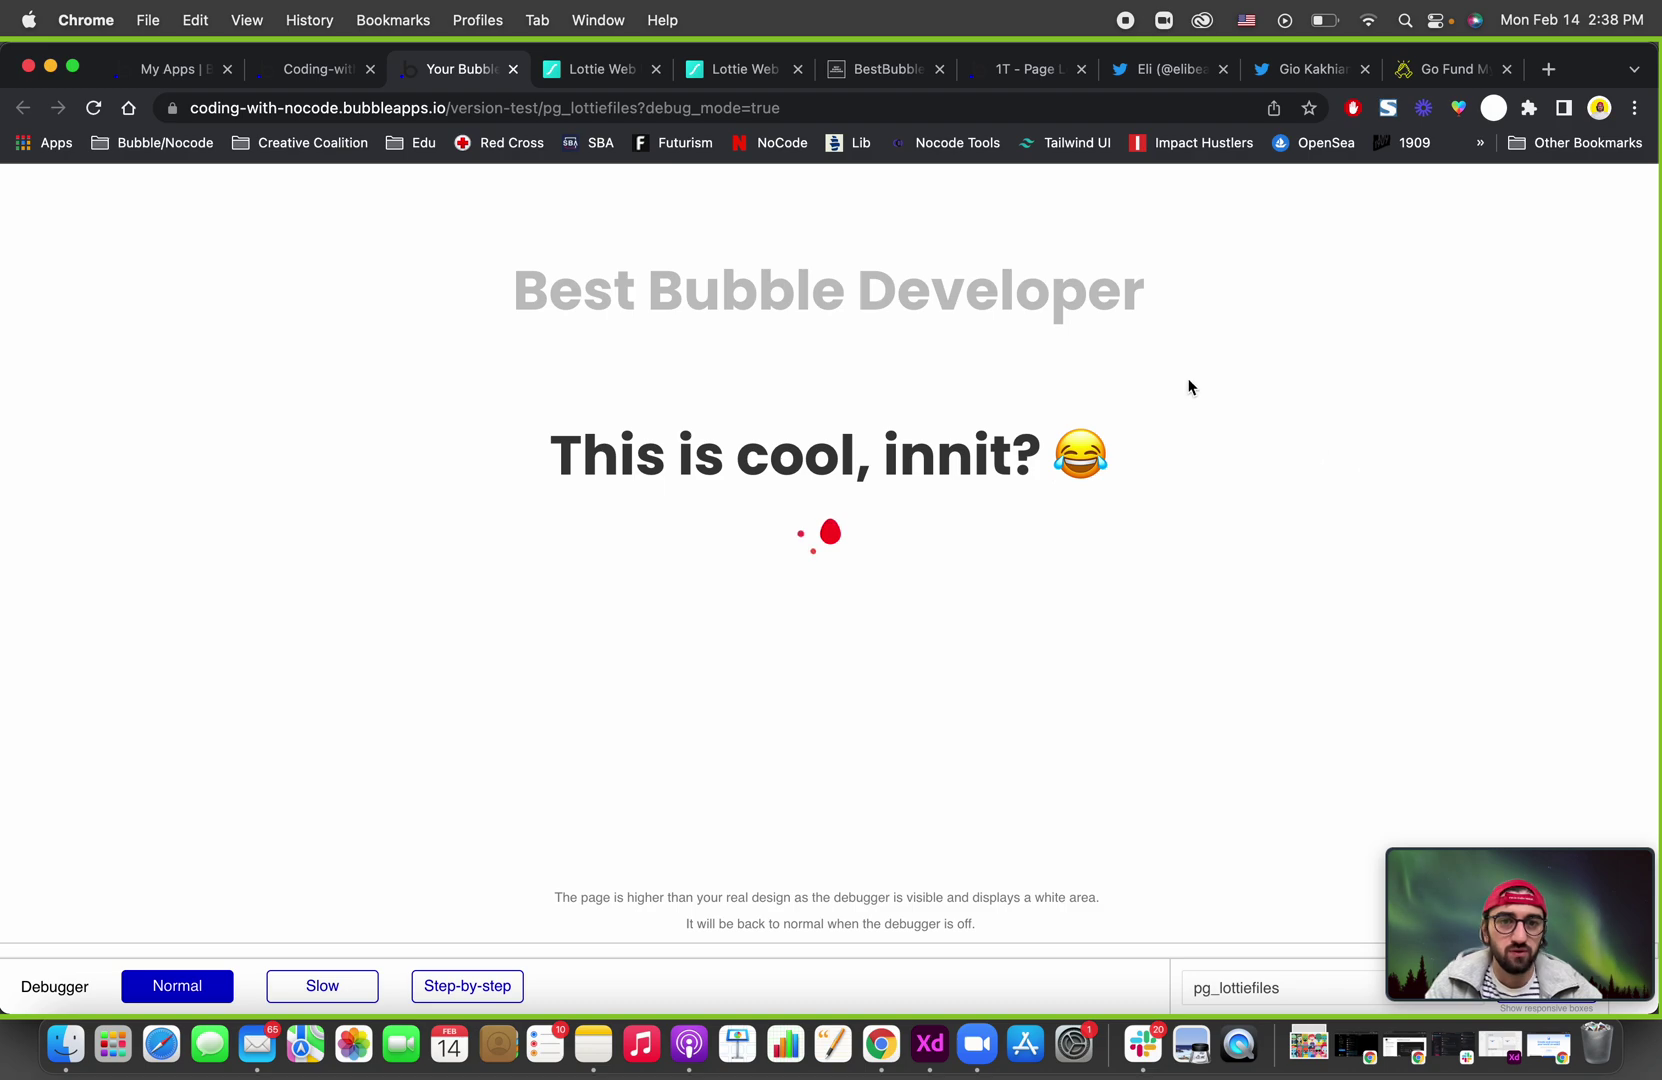
pyautogui.click(1024, 73)
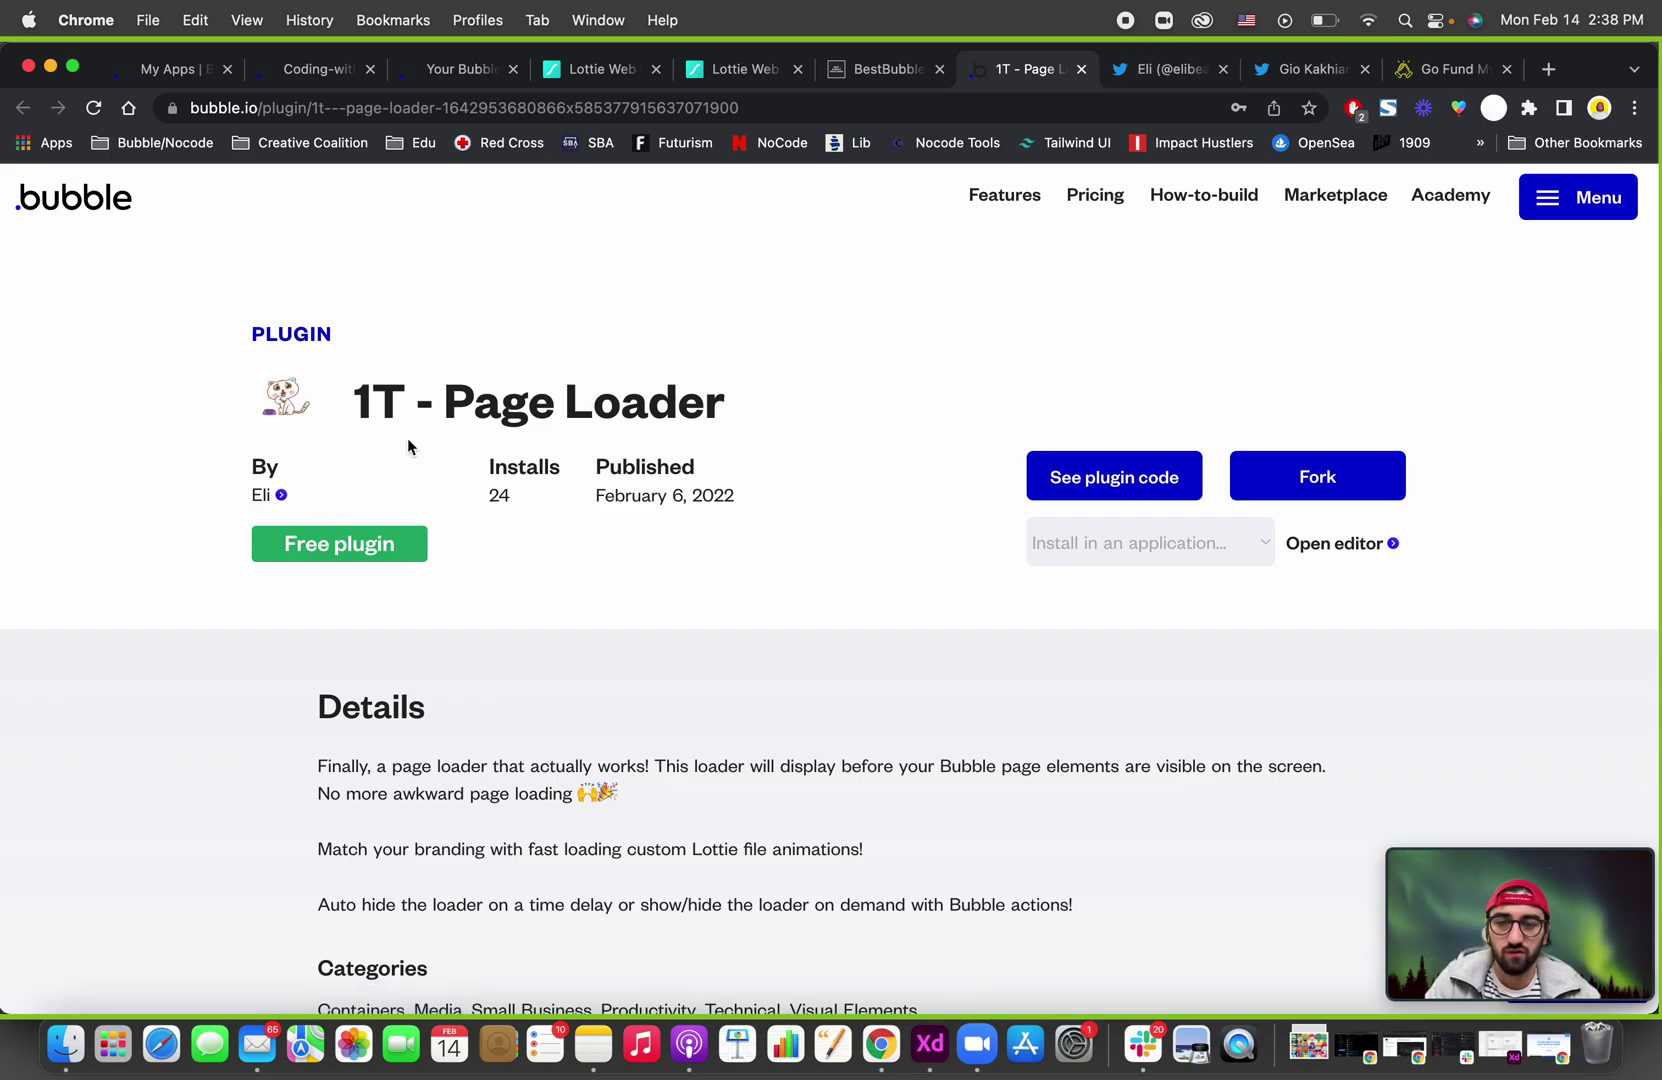
# View plugin author Eli's Twitter profile, then the video creator's own profile.
pyautogui.click(1160, 75)
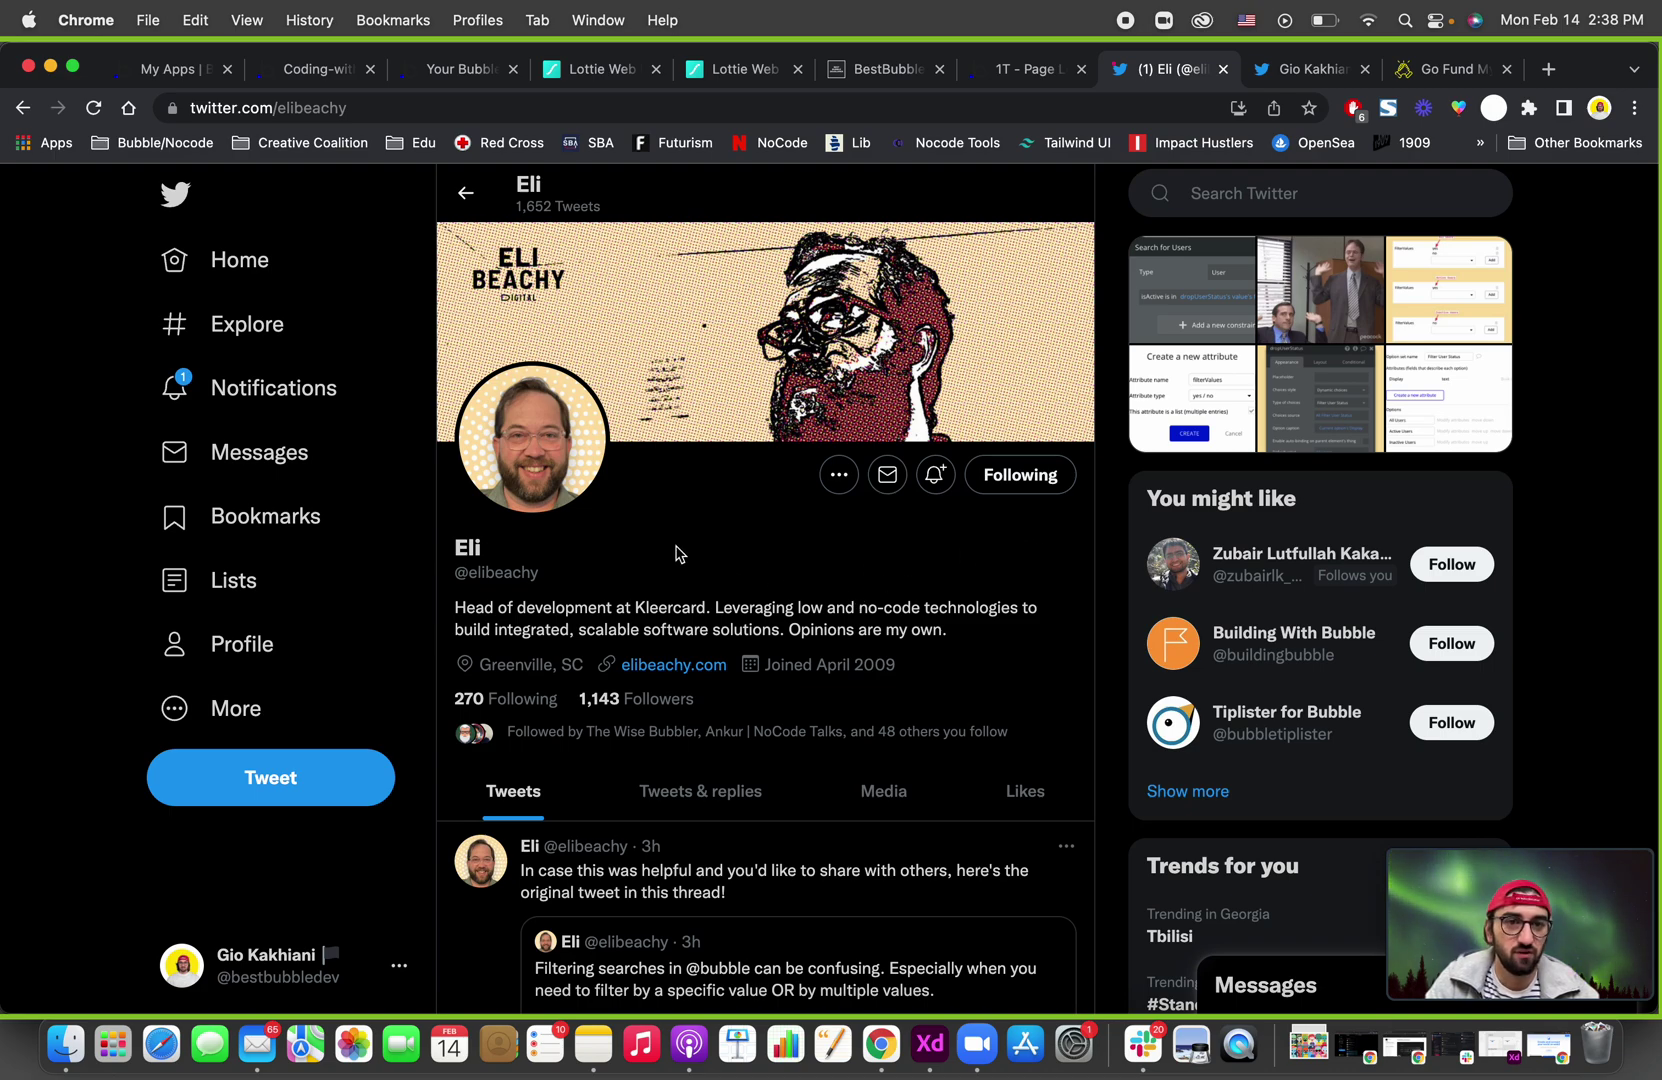
pyautogui.click(1299, 75)
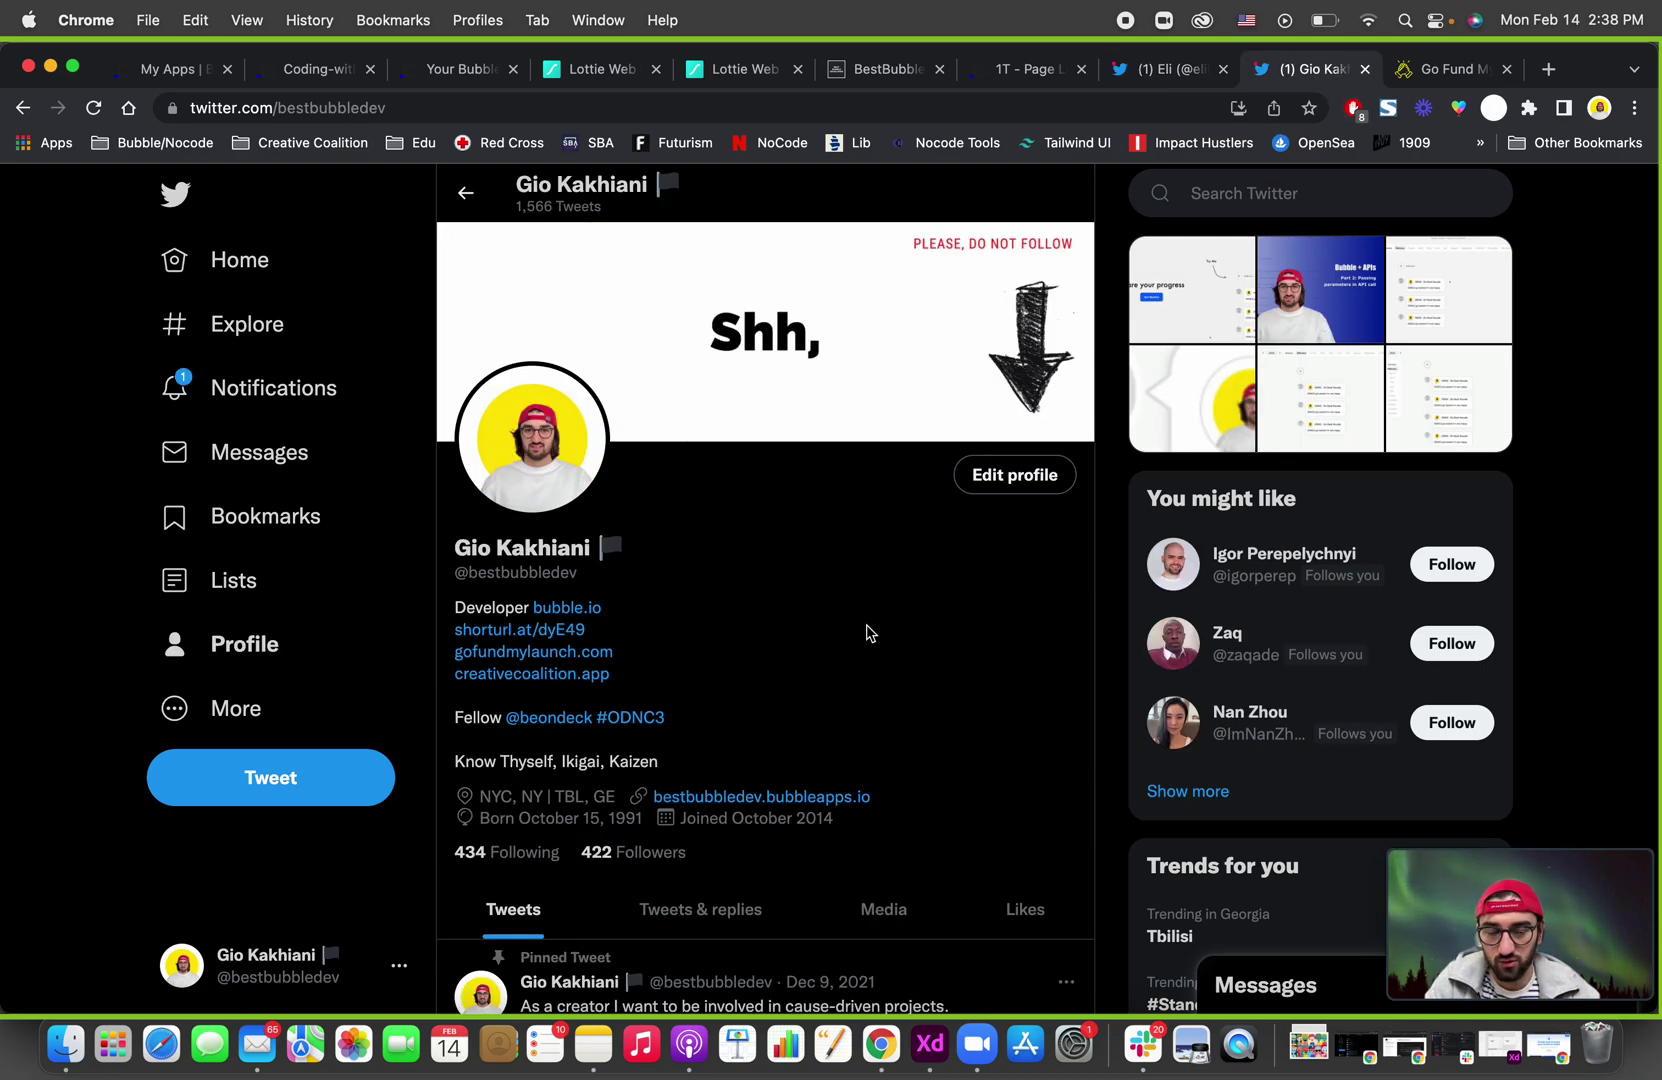